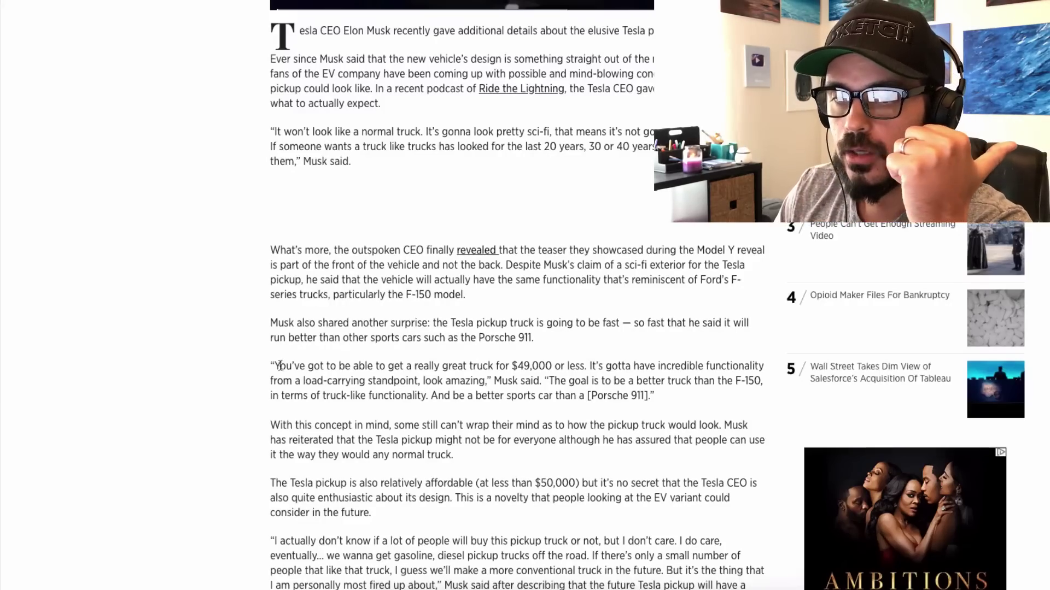
# Step: Read Musk's quote in the article, highlighting the $49,000 price, "look amazing" and the F-150 comparison
pyautogui.moveTo(275, 365); pyautogui.dragTo(288, 364)
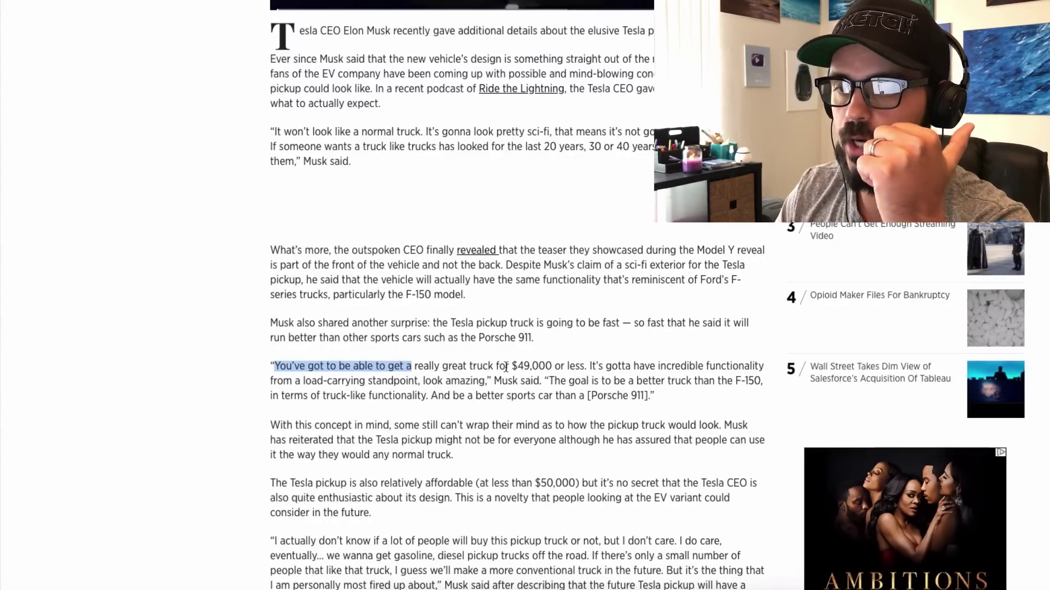
pyautogui.moveTo(512, 366); pyautogui.dragTo(526, 366)
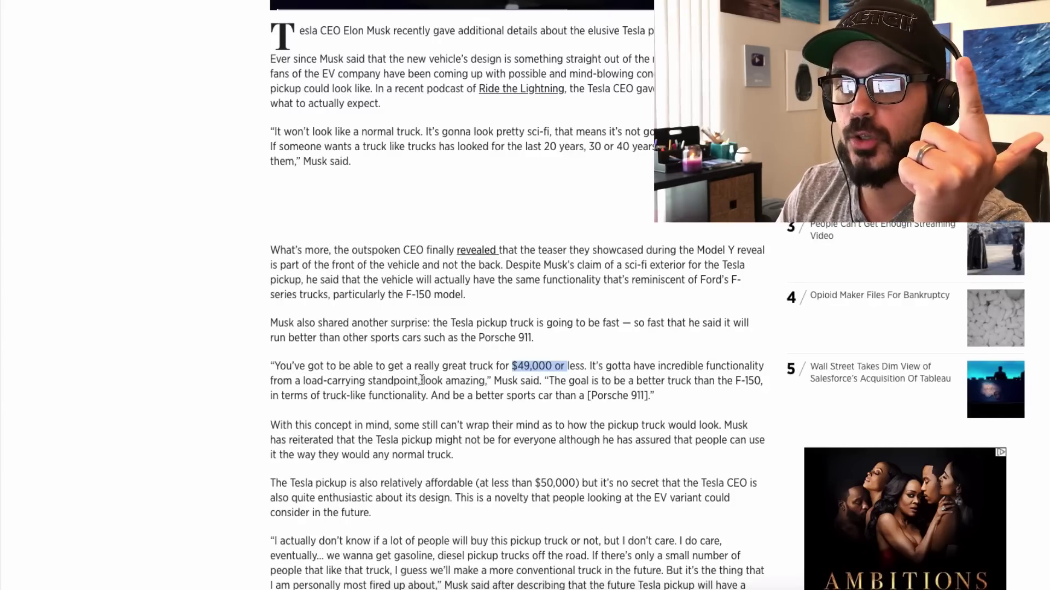
pyautogui.moveTo(422, 381); pyautogui.dragTo(480, 382)
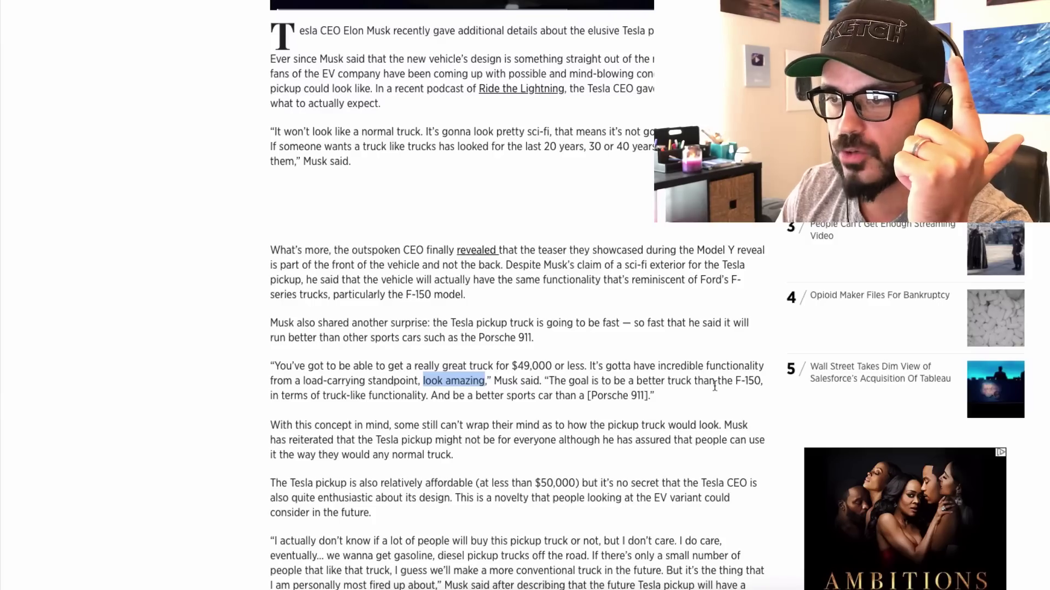
pyautogui.moveTo(733, 380); pyautogui.dragTo(752, 381)
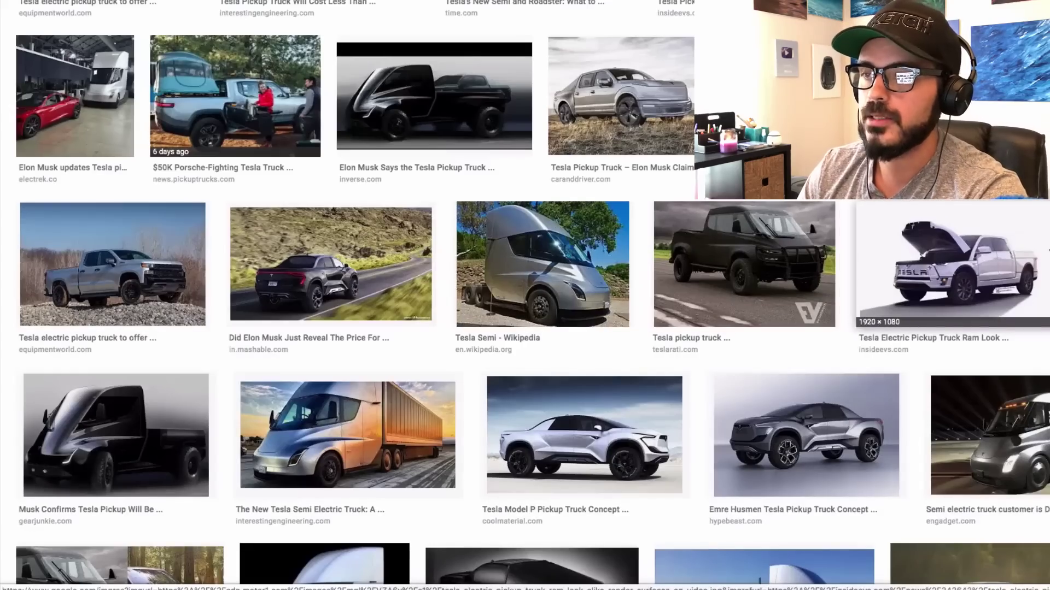
# Step: Preview the open-hood InsideEVs pickup render, the Tesla Semi photos and the neighbouring pickup concepts among the image results
pyautogui.click(996, 286)
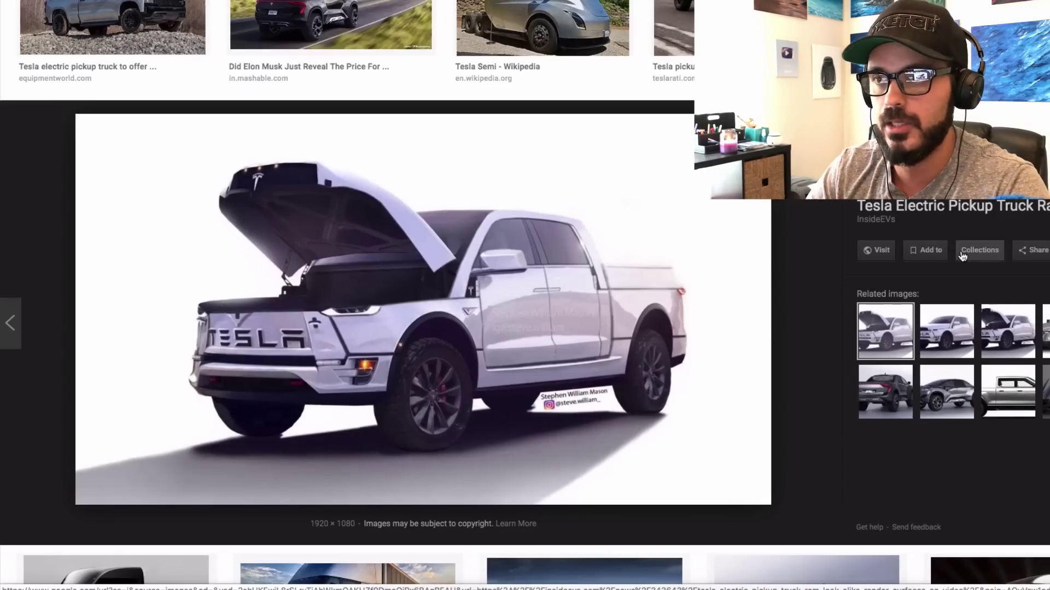
pyautogui.scroll(5, 765, 241)
pyautogui.click(568, 242)
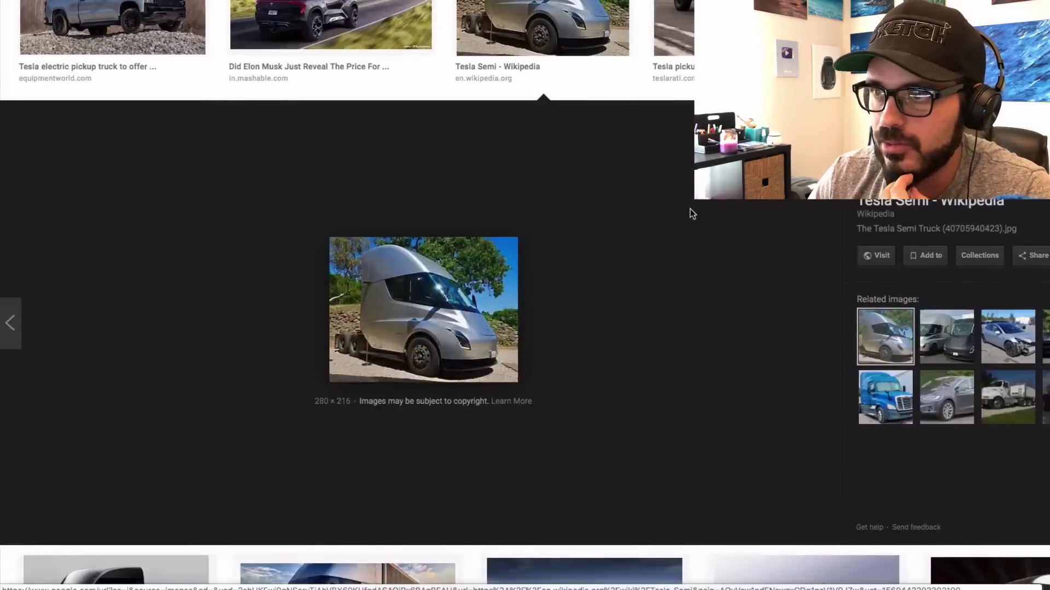
pyautogui.scroll(8, 690, 209)
pyautogui.click(563, 102)
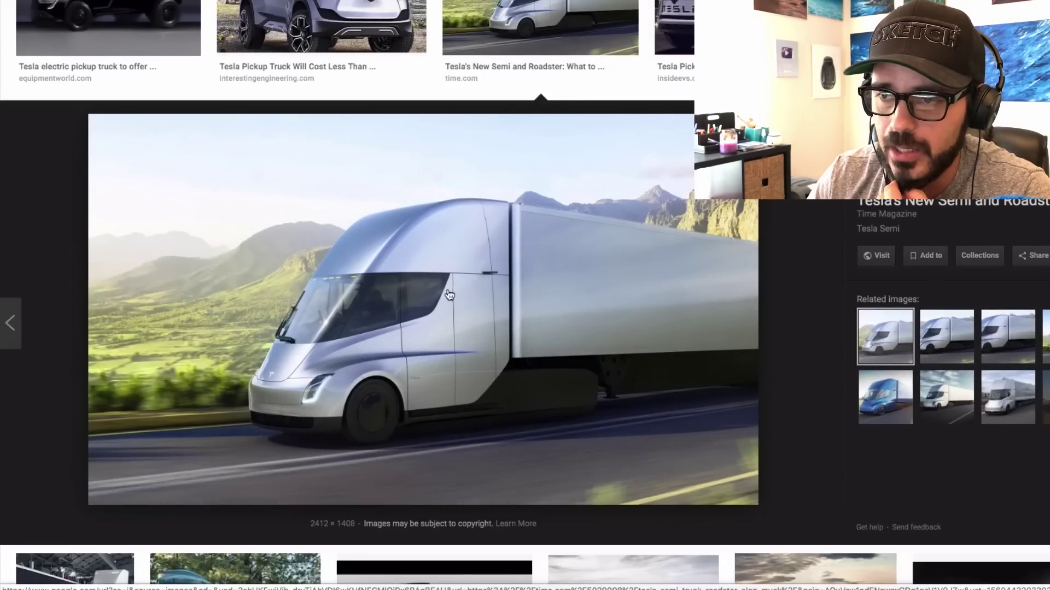
pyautogui.press('Right')
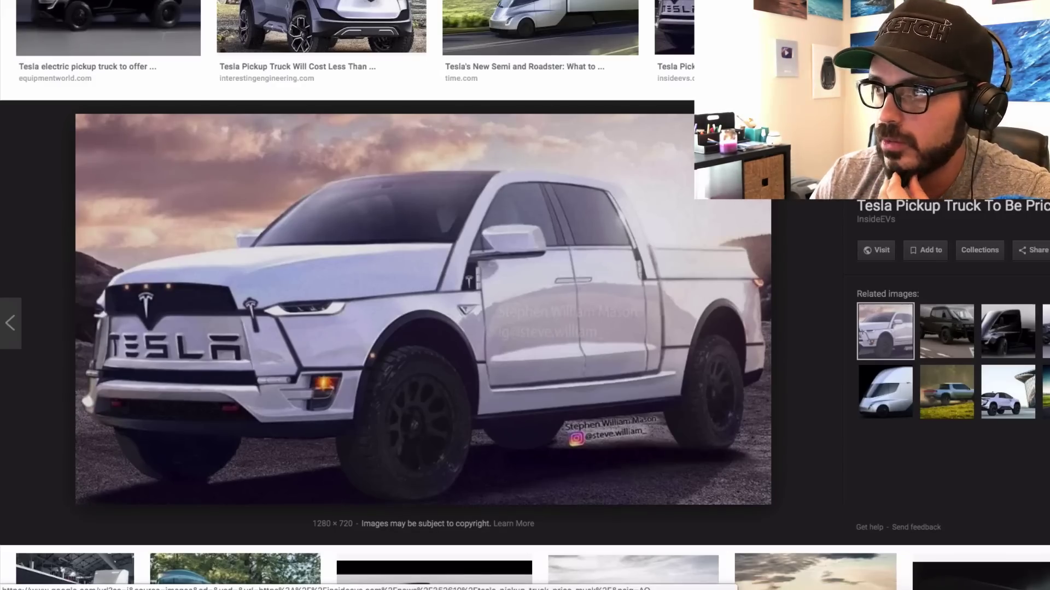
pyautogui.press('Right')
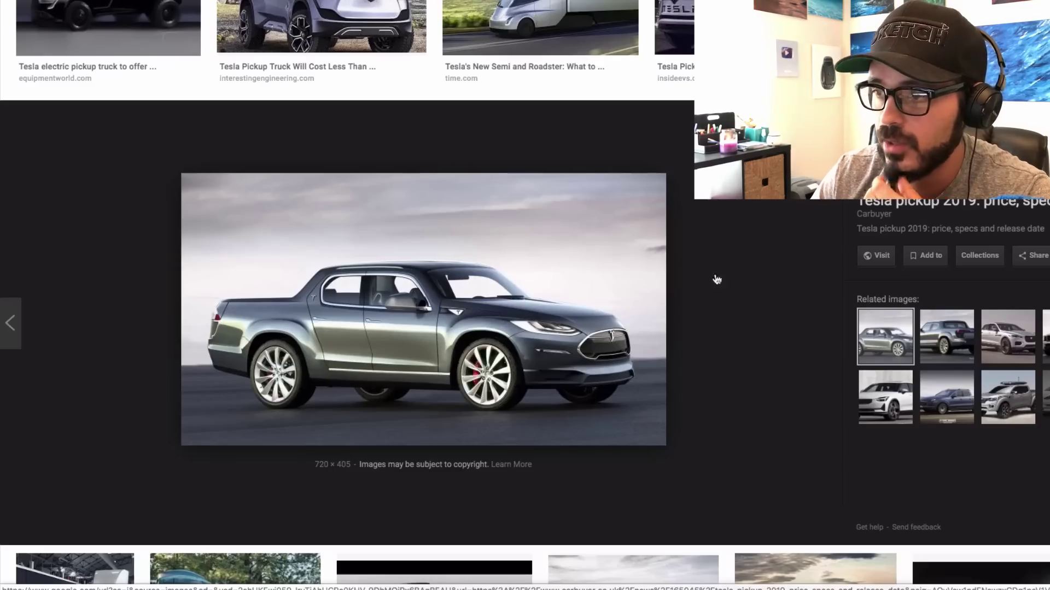
# Step: Compare MotorTrend's red Tesla pickup render with Car and Driver's silver pickup render
pyautogui.scroll(-2, 593, 98)
pyautogui.scroll(-3, 680, 168)
pyautogui.click(884, 330)
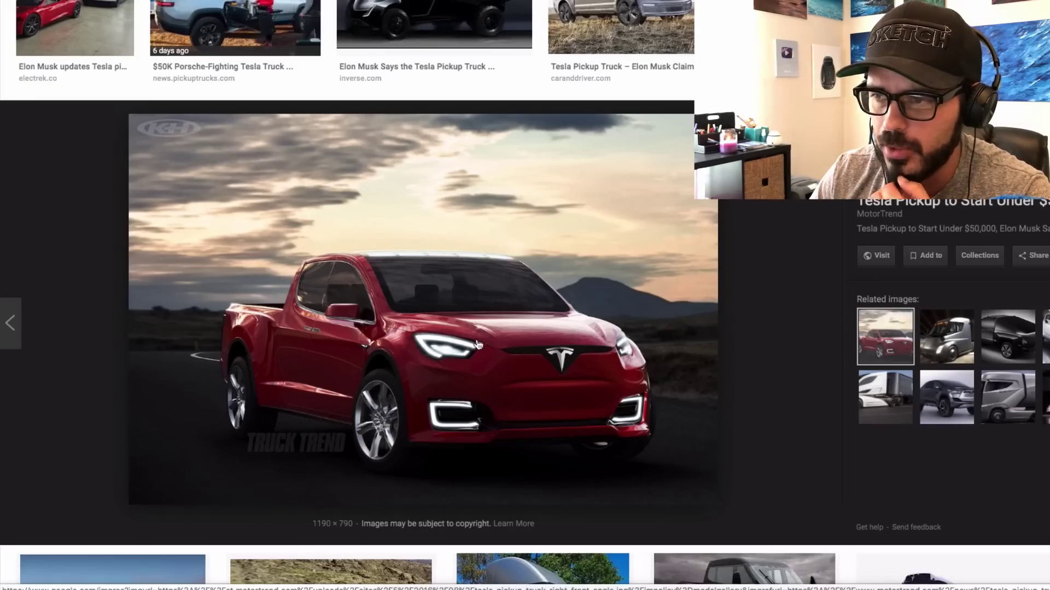
pyautogui.scroll(-4, 748, 220)
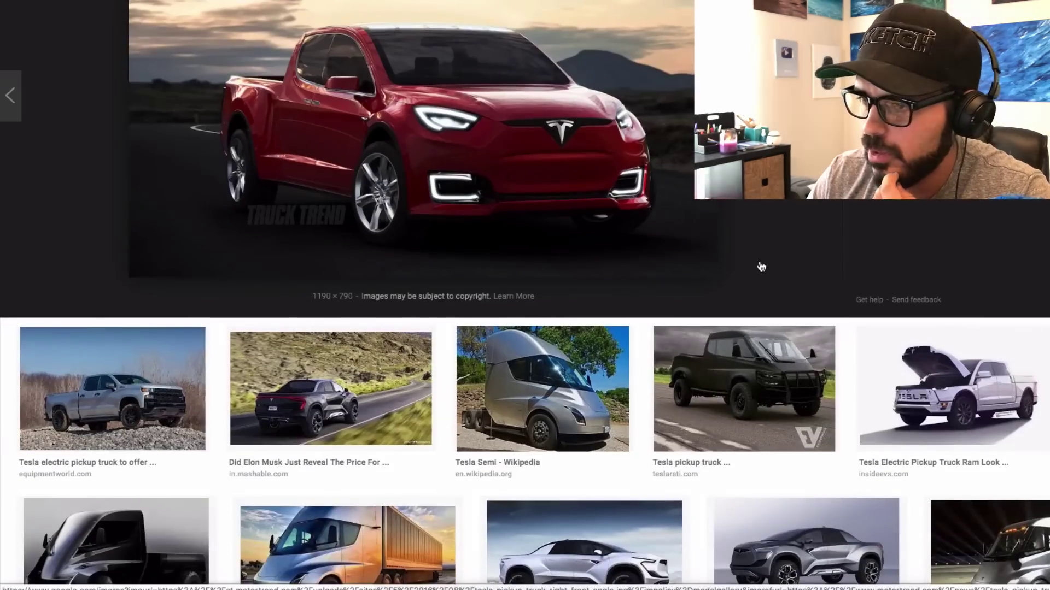
pyautogui.scroll(6, 762, 268)
pyautogui.press('Left')
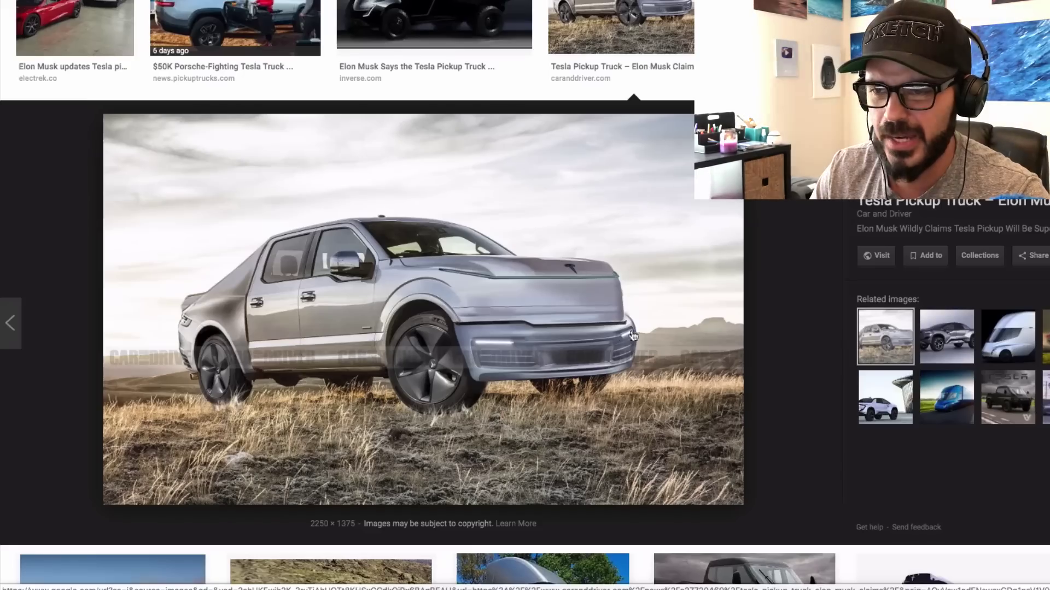
# Step: Preview Interesting Engineering's Tesla pickup concept and open the dark teaser image from Teslarati
pyautogui.scroll(3, 623, 351)
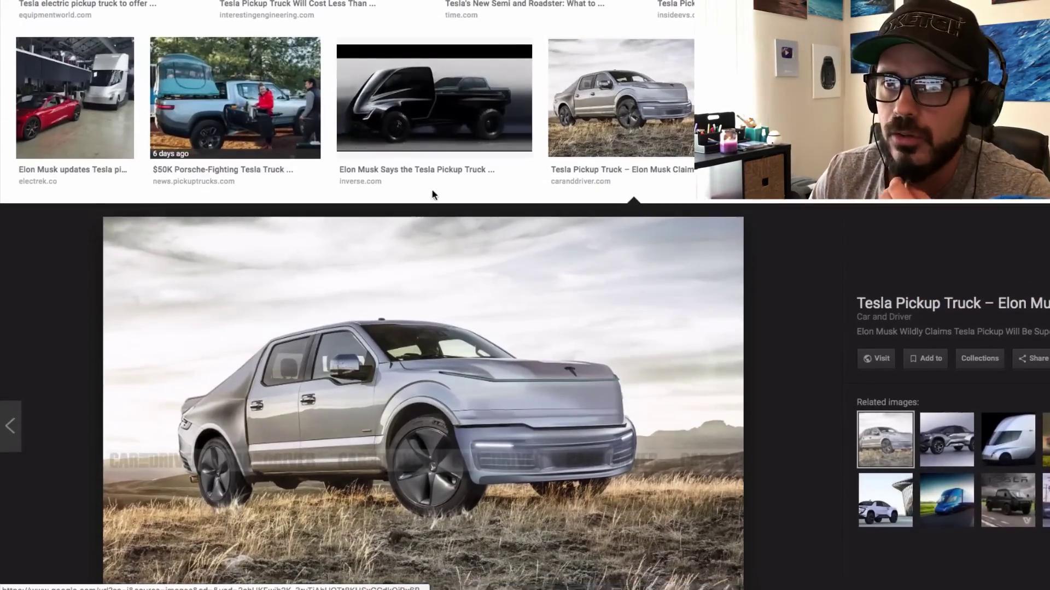
pyautogui.scroll(1, 630, 354)
pyautogui.scroll(4, 1040, 209)
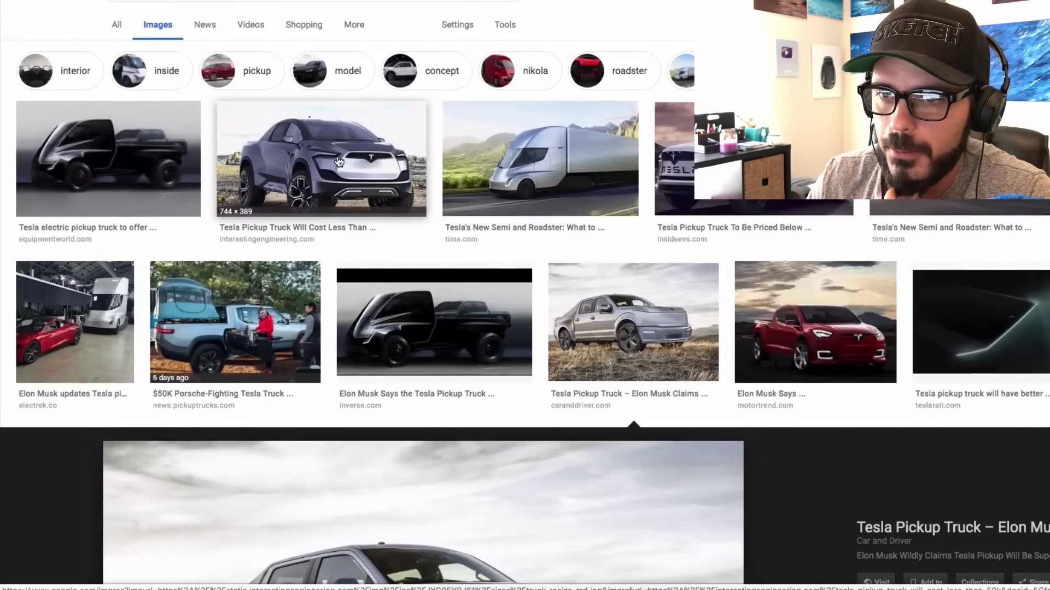
pyautogui.click(339, 161)
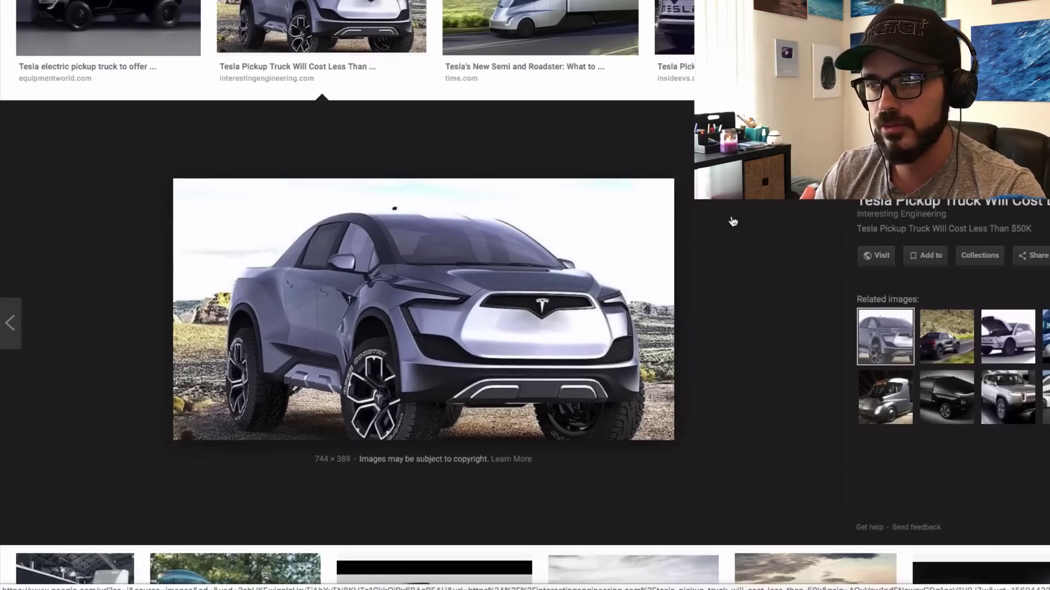
pyautogui.scroll(-4, 733, 222)
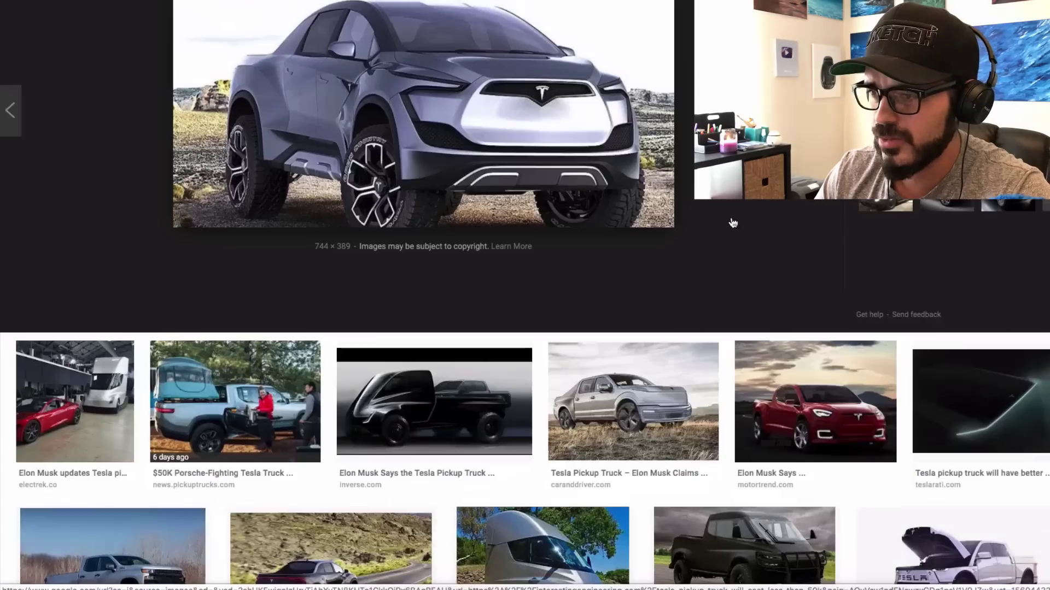
pyautogui.click(1041, 402)
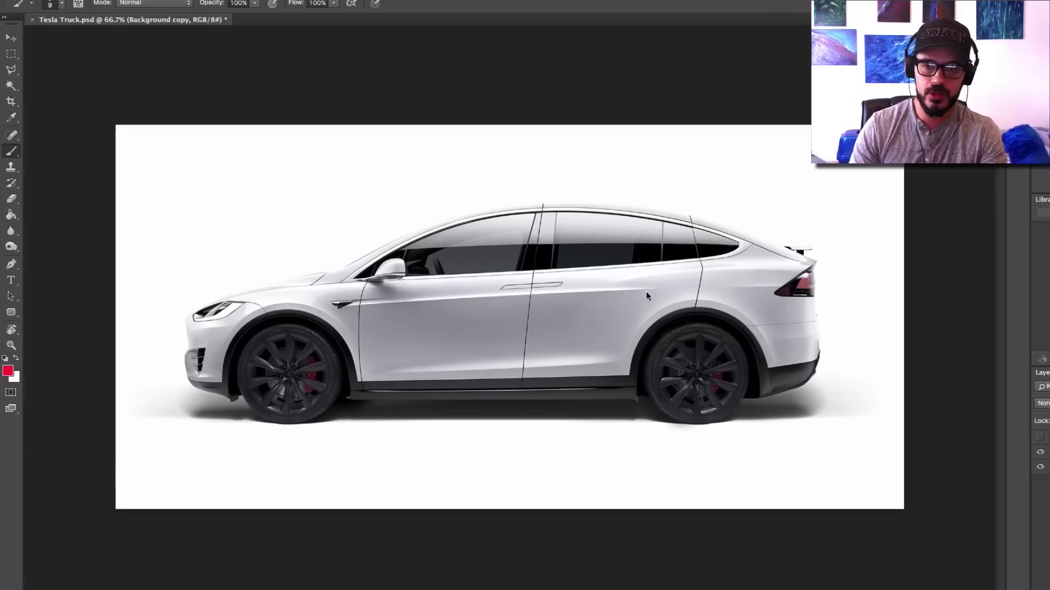
# Step: Mark the gap between tire and wheel arch on the rear and front wheels with red brush strokes
pyautogui.moveTo(696, 313)
pyautogui.mouseDown()
pyautogui.moveTo(695, 334)
pyautogui.moveTo(702, 317)
pyautogui.moveTo(704, 331)
pyautogui.mouseUp()
pyautogui.moveTo(287, 316); pyautogui.dragTo(287, 338)
pyautogui.moveTo(284, 315); pyautogui.dragTo(290, 326)
pyautogui.moveTo(278, 341); pyautogui.dragTo(295, 335)
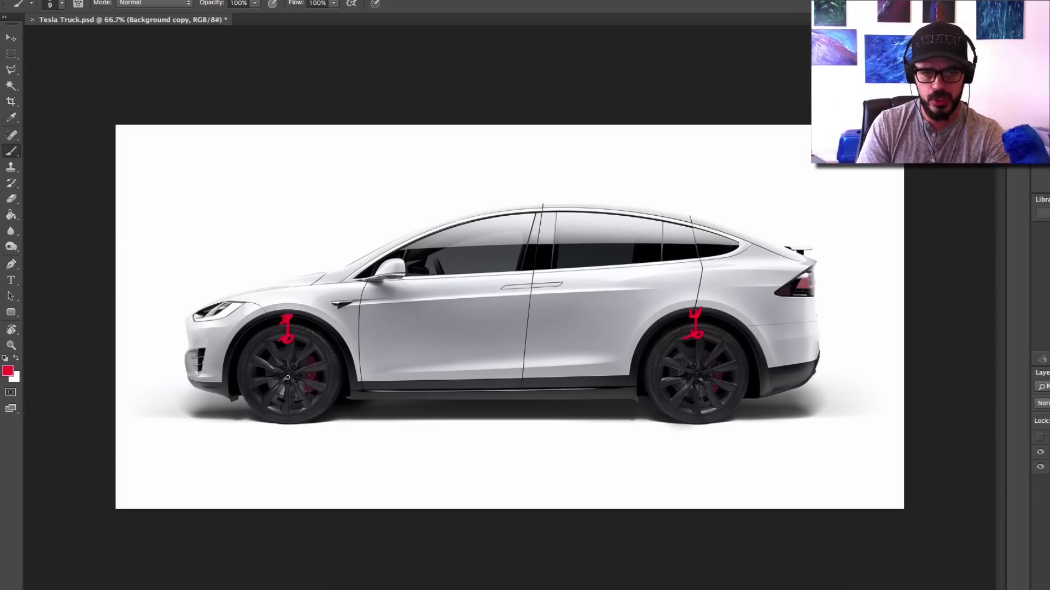
# Step: Mark the wheelbase with red vertical lines below both wheel centers and a horizontal line between them
pyautogui.moveTo(287, 375); pyautogui.dragTo(288, 449)
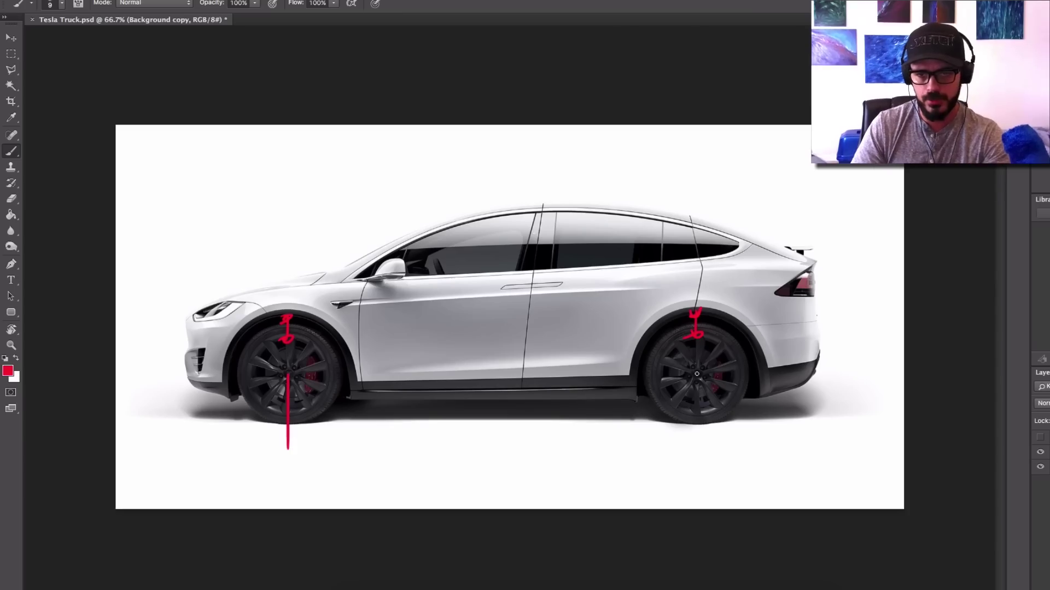
pyautogui.moveTo(696, 373); pyautogui.dragTo(696, 425)
pyautogui.moveTo(313, 443)
pyautogui.mouseDown()
pyautogui.moveTo(739, 442)
pyautogui.moveTo(296, 444)
pyautogui.moveTo(330, 443)
pyautogui.mouseUp()
pyautogui.moveTo(699, 436)
pyautogui.mouseDown()
pyautogui.moveTo(683, 450)
pyautogui.moveTo(693, 436)
pyautogui.mouseUp()
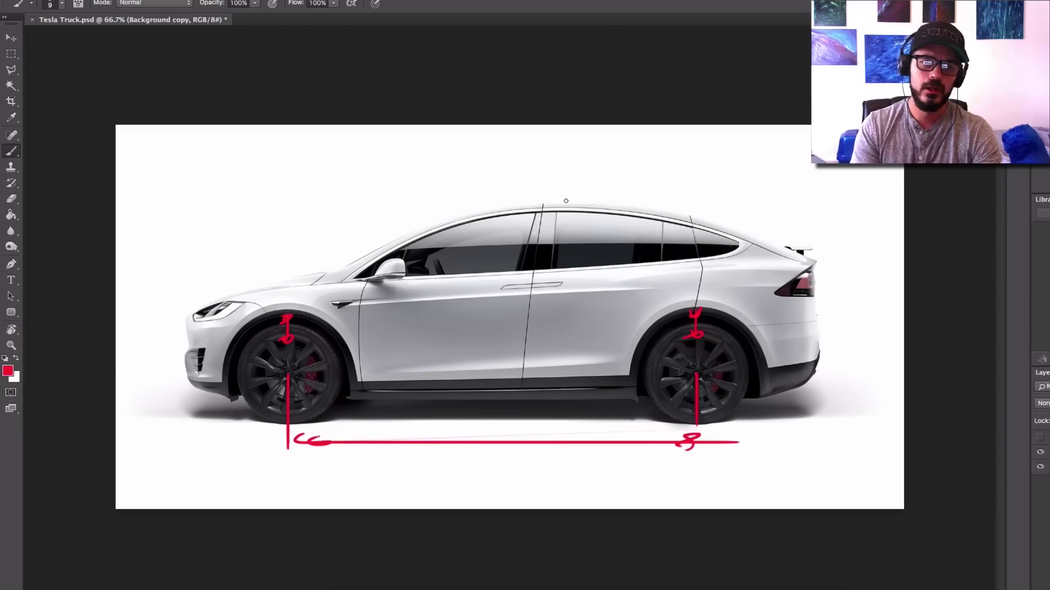
# Step: Draw a red box around the rear half of the car, starting just behind the front door
pyautogui.moveTo(563, 186); pyautogui.dragTo(563, 430)
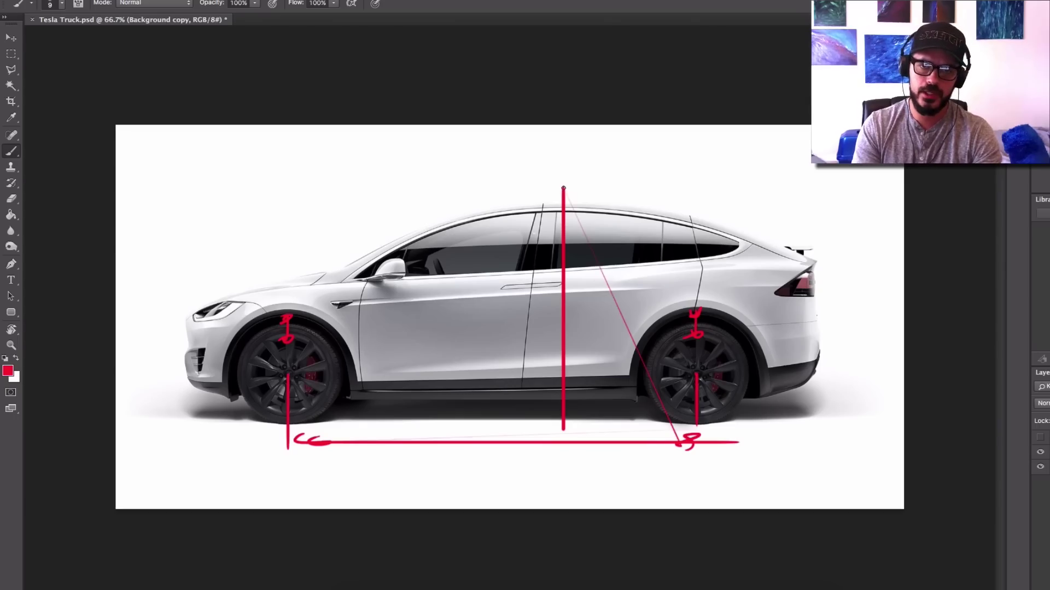
pyautogui.moveTo(564, 188)
pyautogui.mouseDown()
pyautogui.moveTo(836, 190)
pyautogui.moveTo(840, 406)
pyautogui.mouseUp()
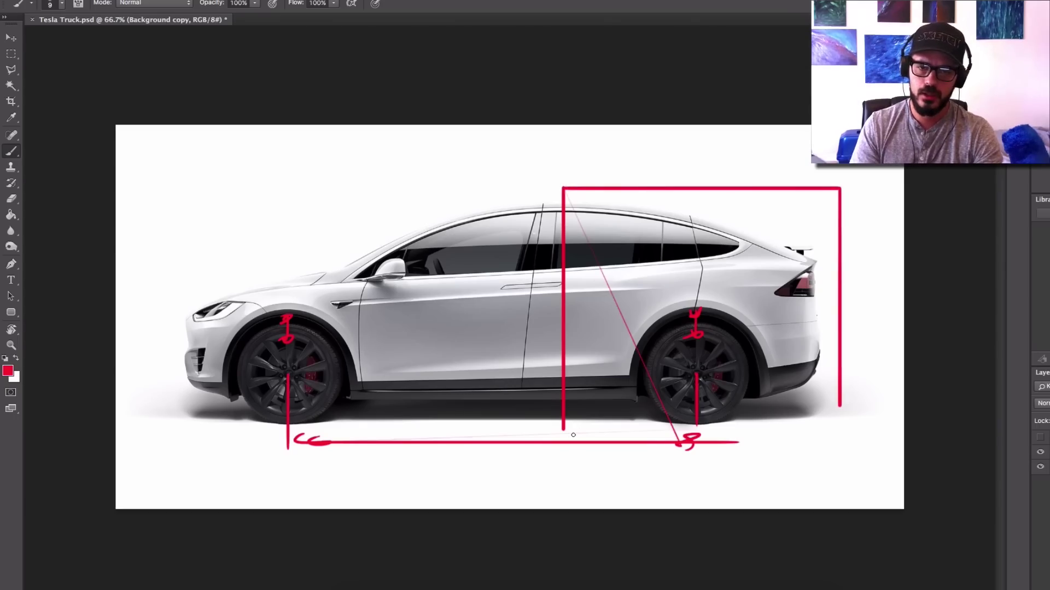
pyautogui.moveTo(563, 430); pyautogui.dragTo(814, 430)
# Step: Draw red arrows extending the rear body and rear wheel backward, and mark a longer wheelbase behind the rear wheel center
pyautogui.moveTo(706, 288); pyautogui.dragTo(880, 294)
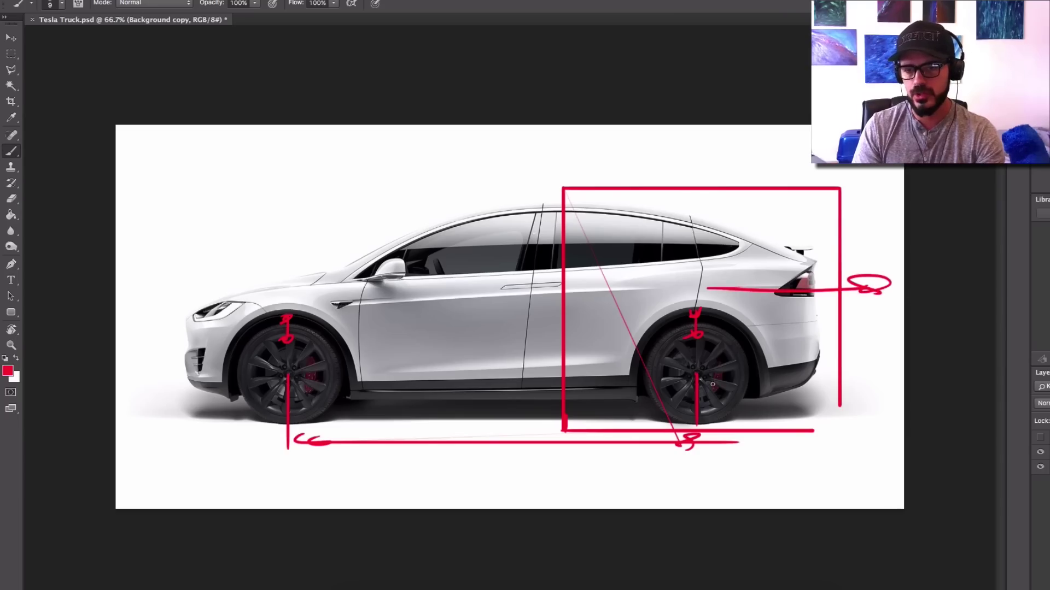
pyautogui.moveTo(715, 376); pyautogui.dragTo(796, 378)
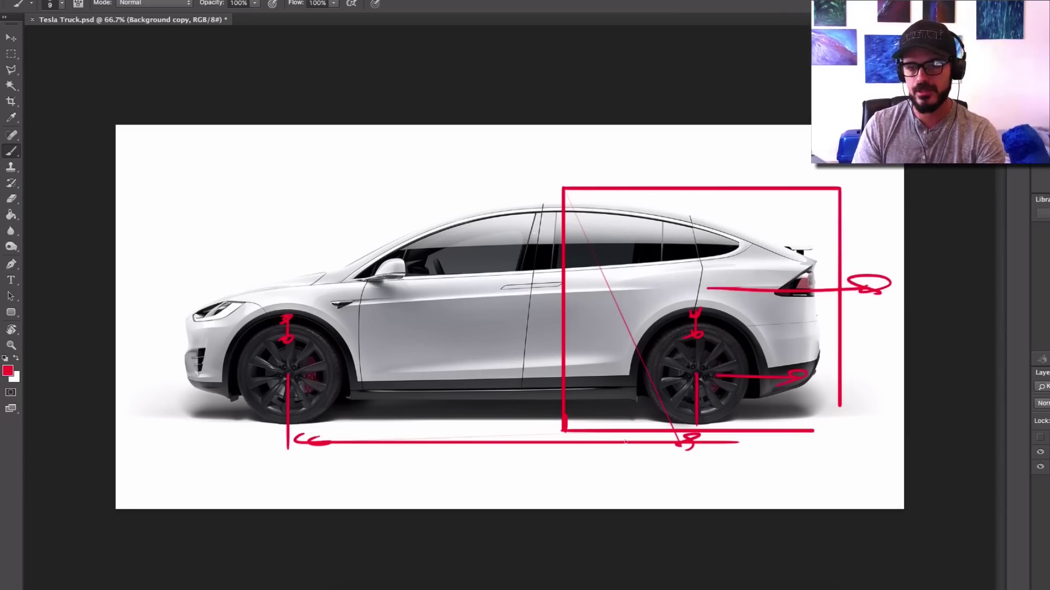
pyautogui.moveTo(730, 445); pyautogui.dragTo(753, 440)
pyautogui.moveTo(754, 370); pyautogui.dragTo(755, 449)
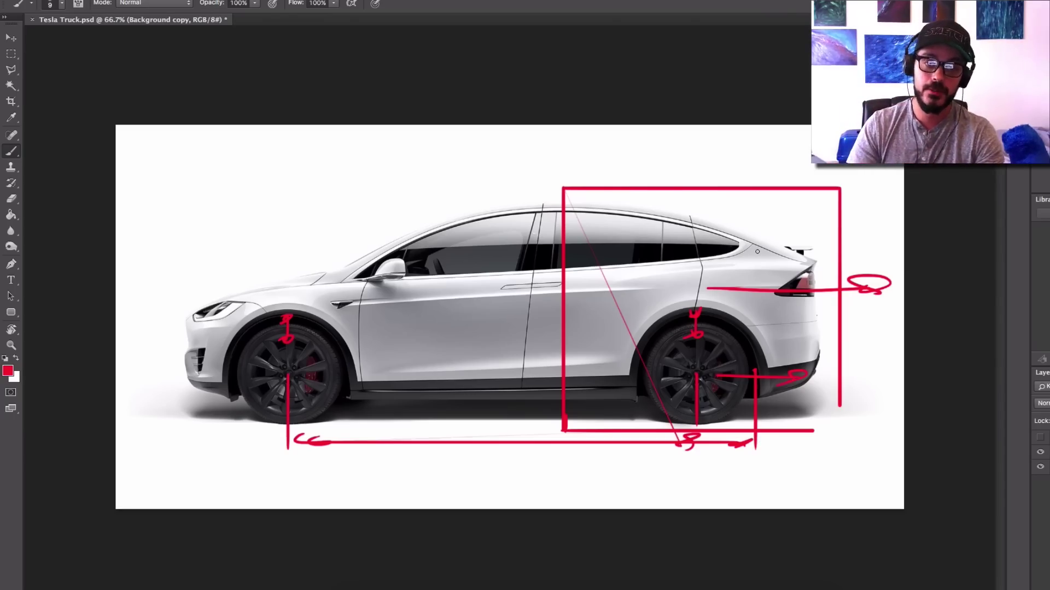
# Step: Sketch a red pickup profile following the windshield and roof, sloping down behind the cab and running flat along an extended bed
pyautogui.moveTo(334, 265); pyautogui.dragTo(587, 201)
pyautogui.press('super+z')
pyautogui.moveTo(351, 263); pyautogui.dragTo(592, 200)
pyautogui.press('super+z')
pyautogui.moveTo(353, 267)
pyautogui.mouseDown()
pyautogui.moveTo(613, 209)
pyautogui.moveTo(653, 265)
pyautogui.mouseUp()
pyautogui.press('super+z')
pyautogui.moveTo(598, 211); pyautogui.dragTo(645, 255)
pyautogui.press('super+z')
pyautogui.moveTo(588, 208)
pyautogui.mouseDown()
pyautogui.moveTo(703, 282)
pyautogui.moveTo(658, 259)
pyautogui.moveTo(853, 249)
pyautogui.moveTo(829, 271)
pyautogui.moveTo(871, 261)
pyautogui.moveTo(857, 260)
pyautogui.moveTo(861, 400)
pyautogui.mouseUp()
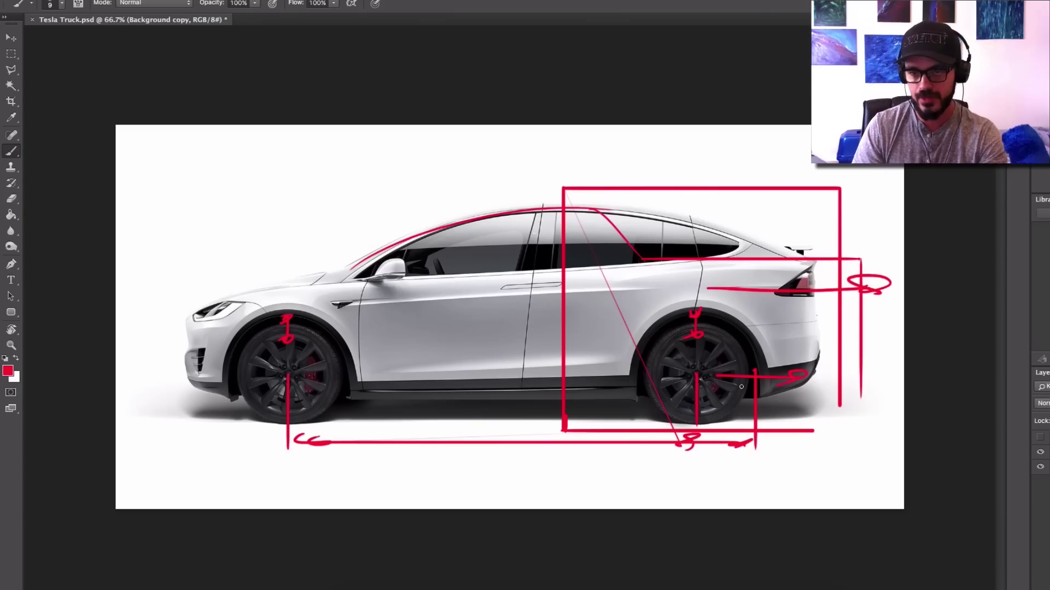
# Step: Add red marks behind the rear wheel showing how far the lower rear body extends
pyautogui.moveTo(808, 377); pyautogui.dragTo(871, 374)
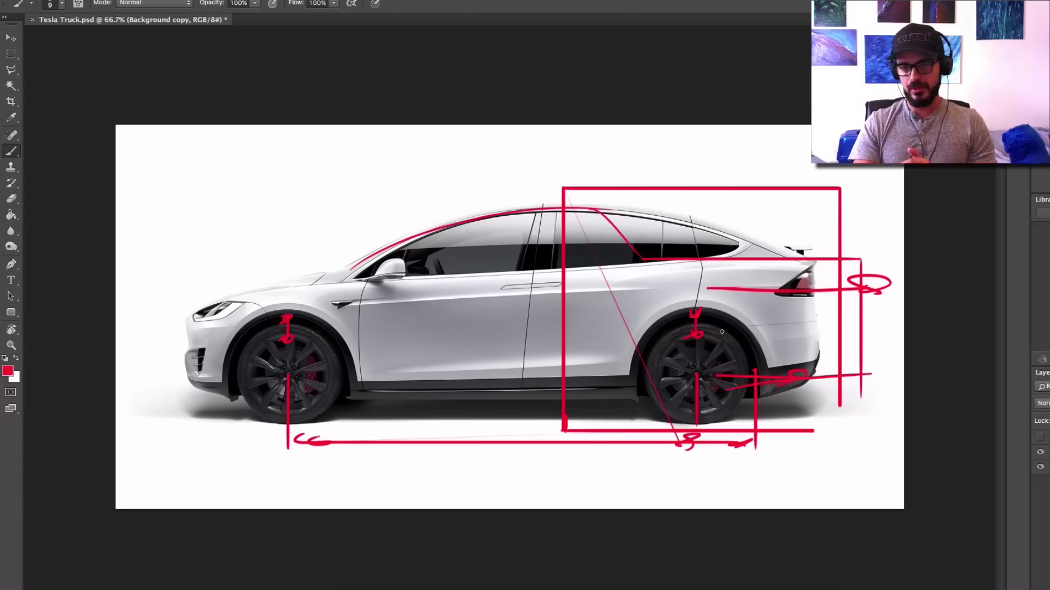
pyautogui.moveTo(853, 358)
pyautogui.mouseDown()
pyautogui.moveTo(762, 359)
pyautogui.moveTo(784, 366)
pyautogui.moveTo(820, 354)
pyautogui.mouseUp()
pyautogui.hotkey('ctrl', 'z')
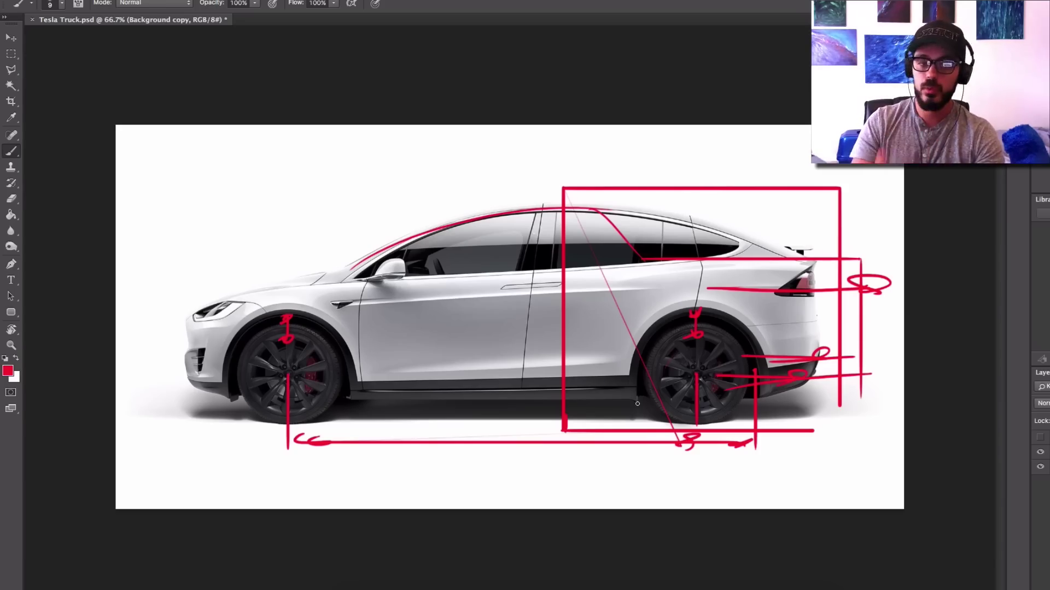
pyautogui.moveTo(632, 387); pyautogui.dragTo(758, 357)
pyautogui.moveTo(236, 377); pyautogui.dragTo(321, 328)
pyautogui.press('super+z')
pyautogui.moveTo(227, 387); pyautogui.dragTo(352, 381)
pyautogui.press('super+z')
pyautogui.moveTo(236, 347); pyautogui.dragTo(340, 347)
pyautogui.press('alt+super+z')
pyautogui.press('alt+super+z')
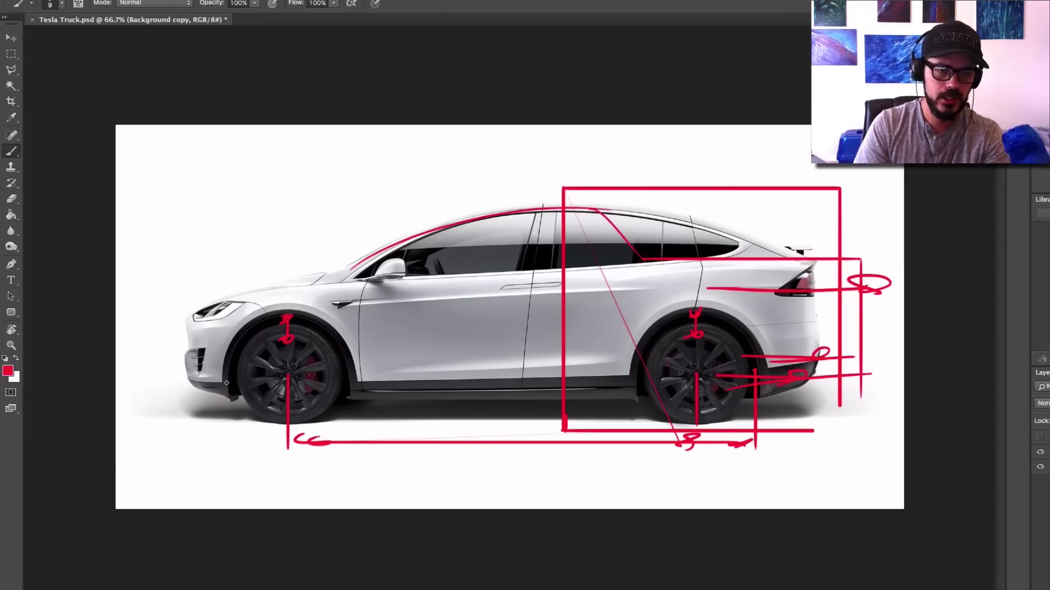
# Step: Trace squared-off wheel arches in red around both wheels and delete the annotated layer
pyautogui.moveTo(228, 386)
pyautogui.mouseDown()
pyautogui.moveTo(235, 336)
pyautogui.moveTo(259, 316)
pyautogui.moveTo(333, 311)
pyautogui.moveTo(353, 350)
pyautogui.moveTo(356, 406)
pyautogui.mouseUp()
pyautogui.moveTo(637, 380)
pyautogui.mouseDown()
pyautogui.moveTo(652, 315)
pyautogui.moveTo(709, 305)
pyautogui.mouseUp()
pyautogui.moveTo(643, 310)
pyautogui.mouseDown()
pyautogui.moveTo(749, 312)
pyautogui.moveTo(765, 364)
pyautogui.mouseUp()
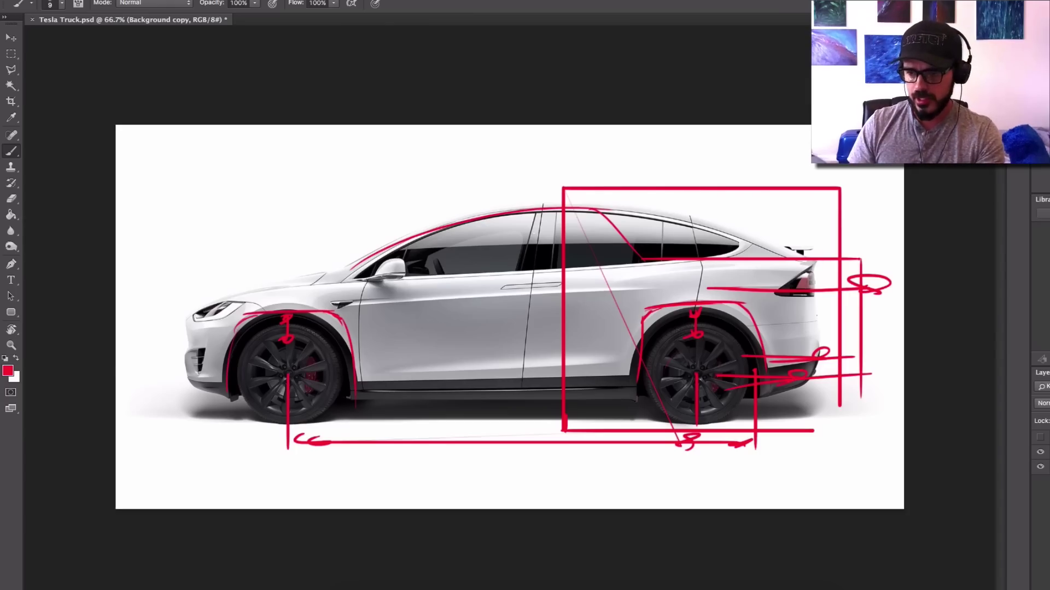
pyautogui.press('Delete')
# Step: Select the front and rear wheels together with two elliptical marquee selections
pyautogui.click(11, 53)
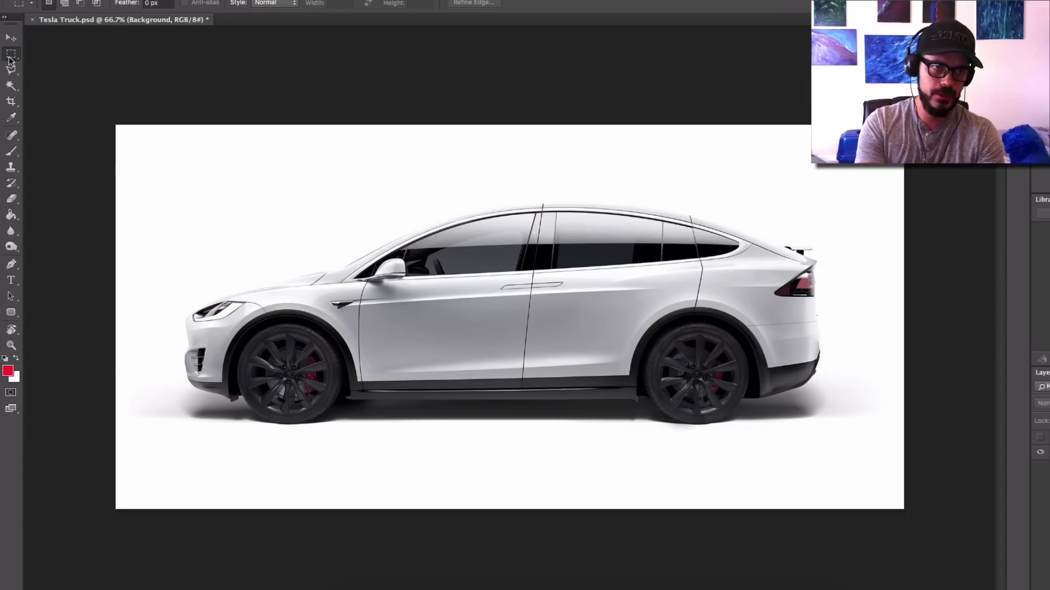
pyautogui.click(71, 64)
pyautogui.moveTo(240, 325); pyautogui.dragTo(339, 427)
pyautogui.moveTo(655, 332); pyautogui.dragTo(751, 425)
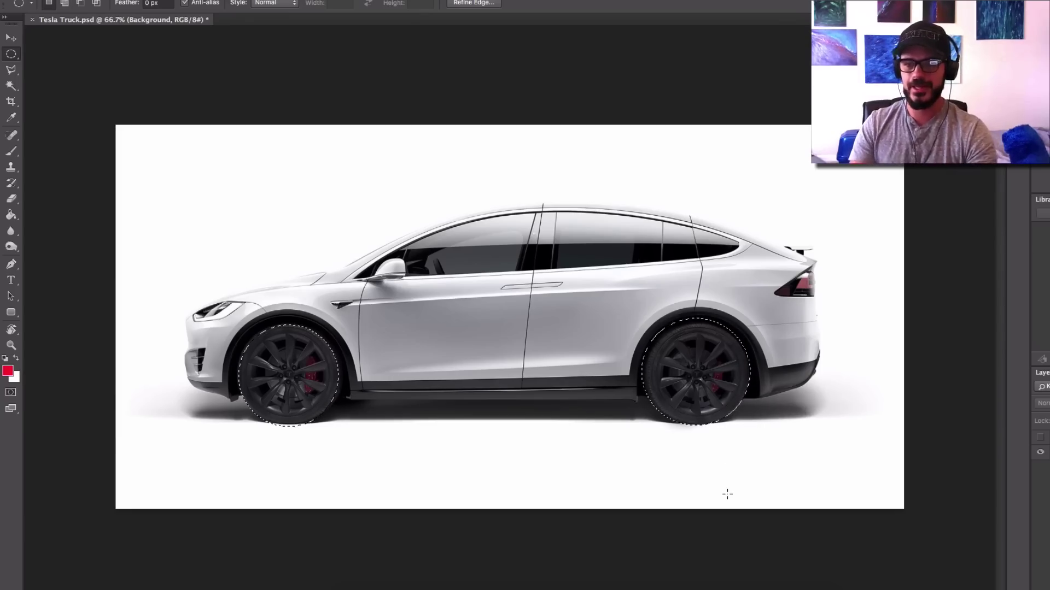
# Step: Duplicate the Background layer within Tesla Truck.psd as "Background copy", keeping both wheels selected
pyautogui.rightClick(998, 450)
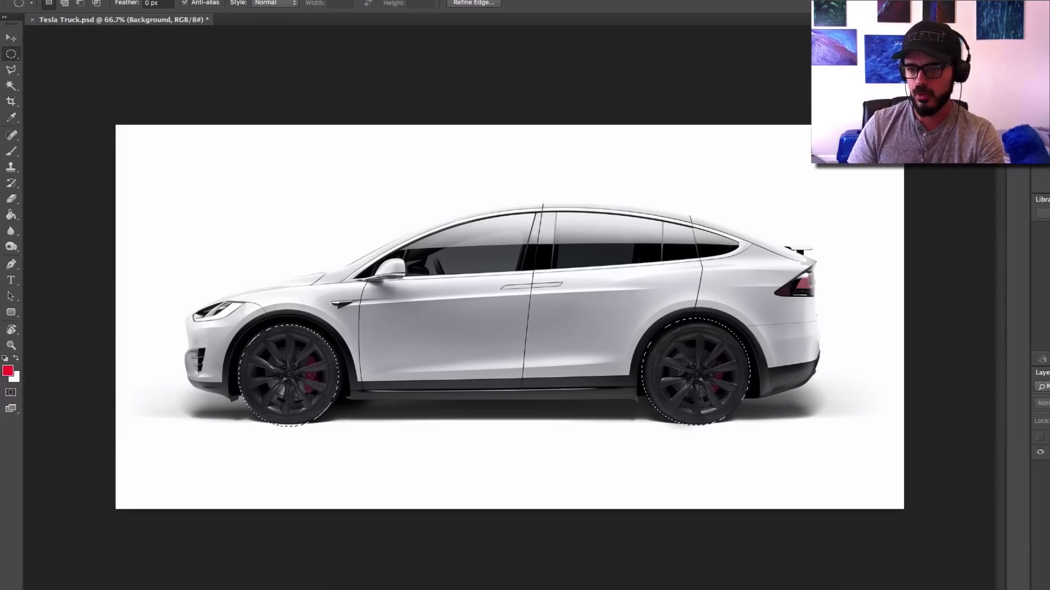
pyautogui.rightClick(998, 450)
pyautogui.click(1027, 475)
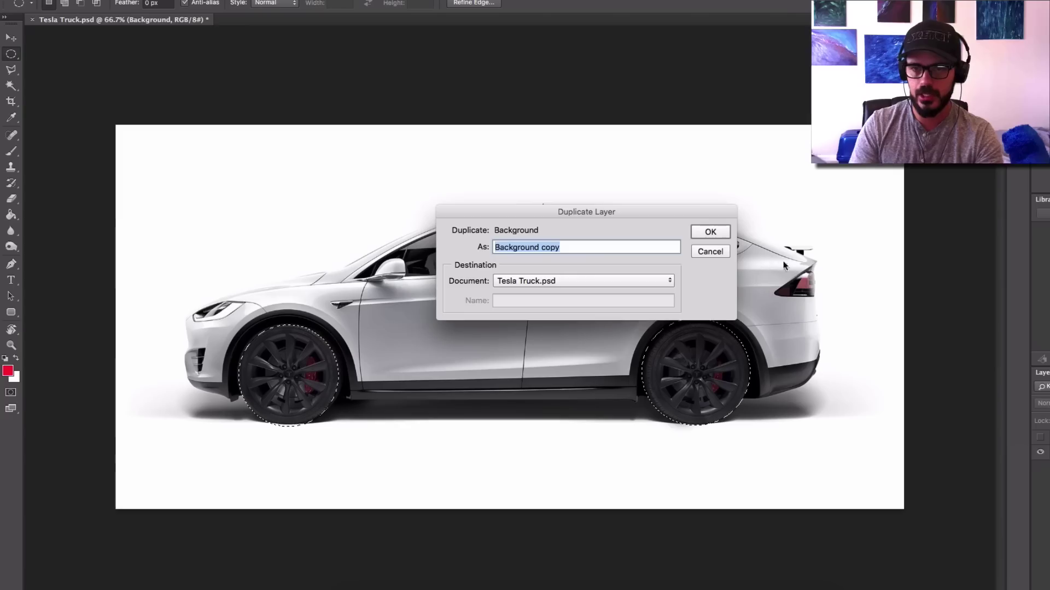
pyautogui.click(710, 232)
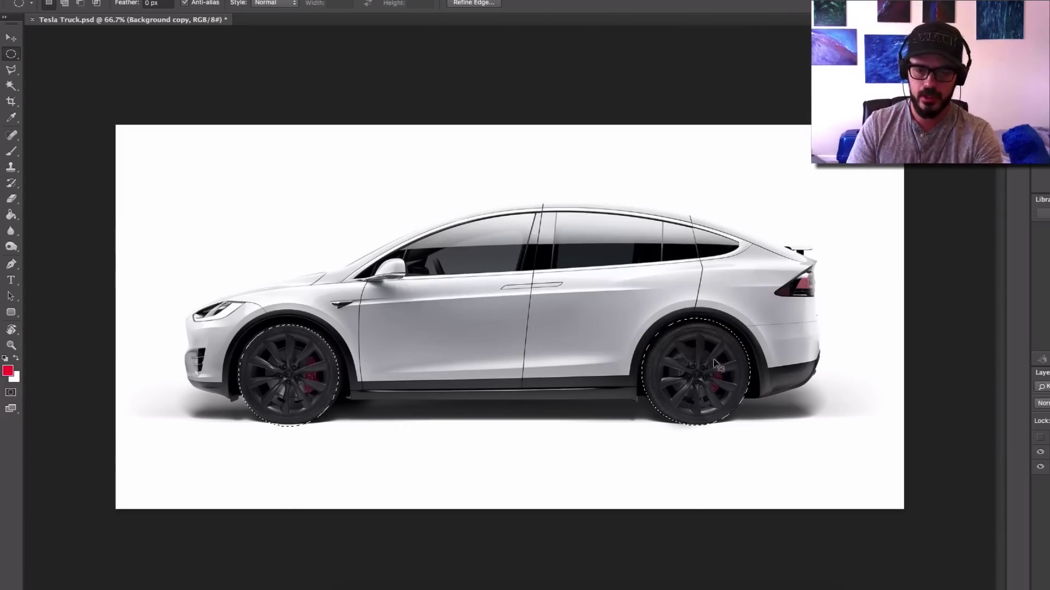
# Step: Copy the selected wheels to a new layer and move them slightly down to raise the vehicle's body
pyautogui.press('super+j')
pyautogui.press('v')
pyautogui.moveTo(703, 365); pyautogui.dragTo(709, 382)
pyautogui.click(1049, 467)
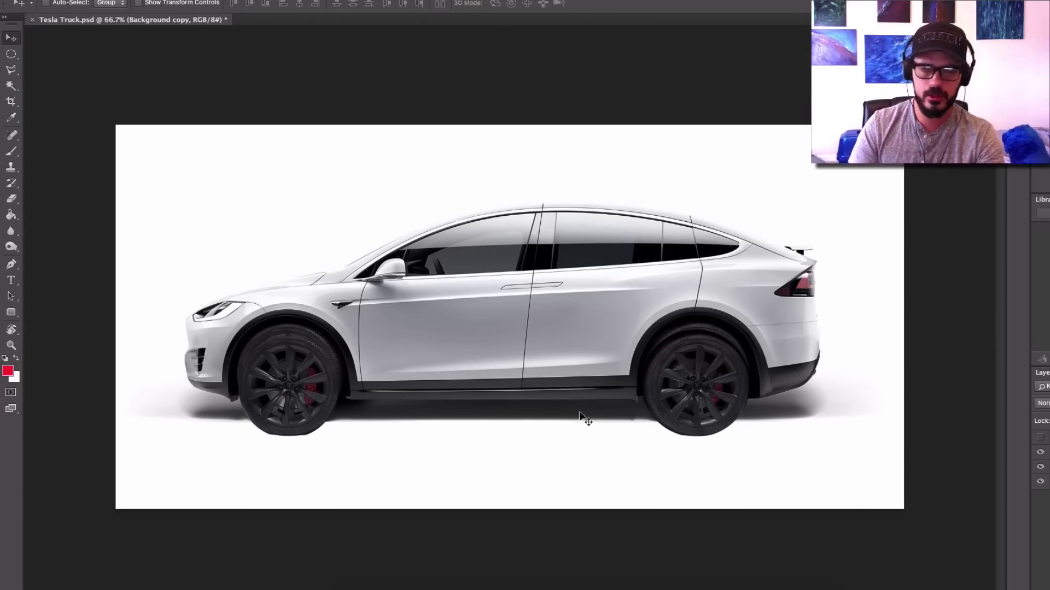
# Step: Copy the rear half of the car to a new layer with a rectangular selection and shift it backward to lengthen the body
pyautogui.moveTo(11, 54); pyautogui.dragTo(32, 52)
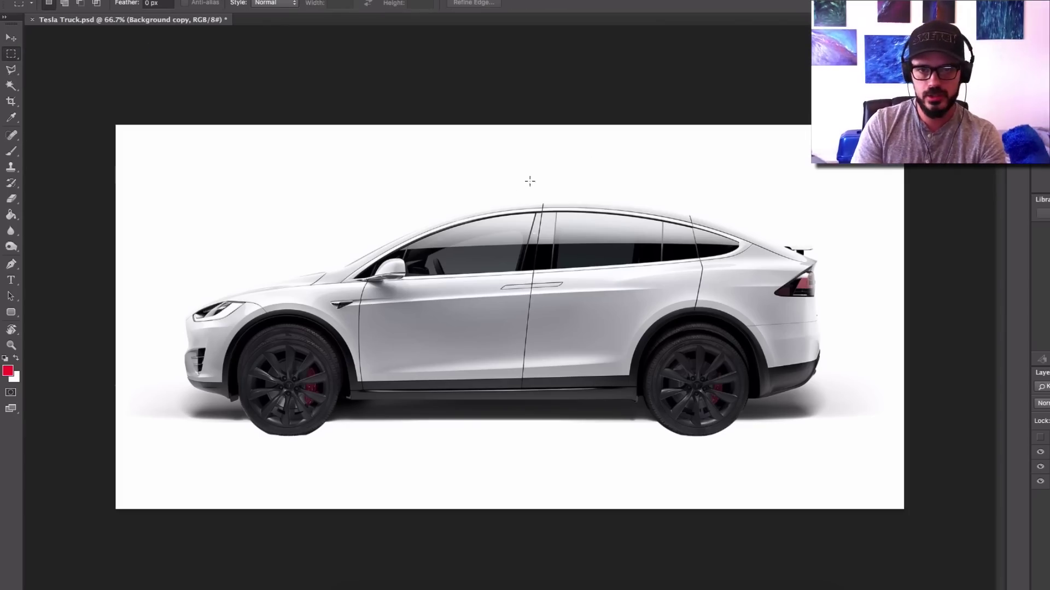
pyautogui.moveTo(542, 191); pyautogui.dragTo(858, 438)
pyautogui.moveTo(586, 250); pyautogui.dragTo(605, 250)
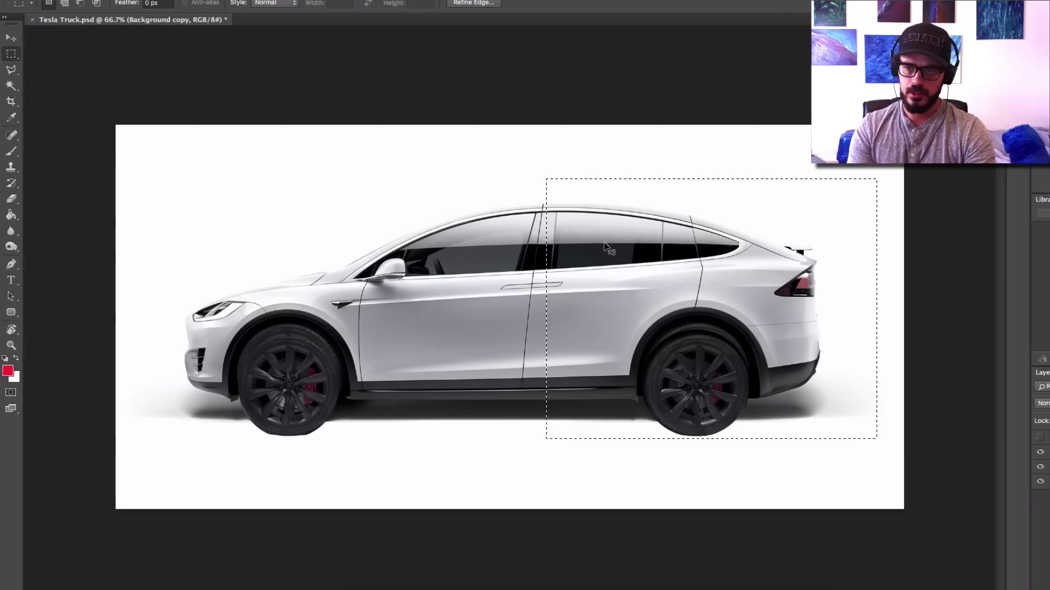
pyautogui.press('super+j')
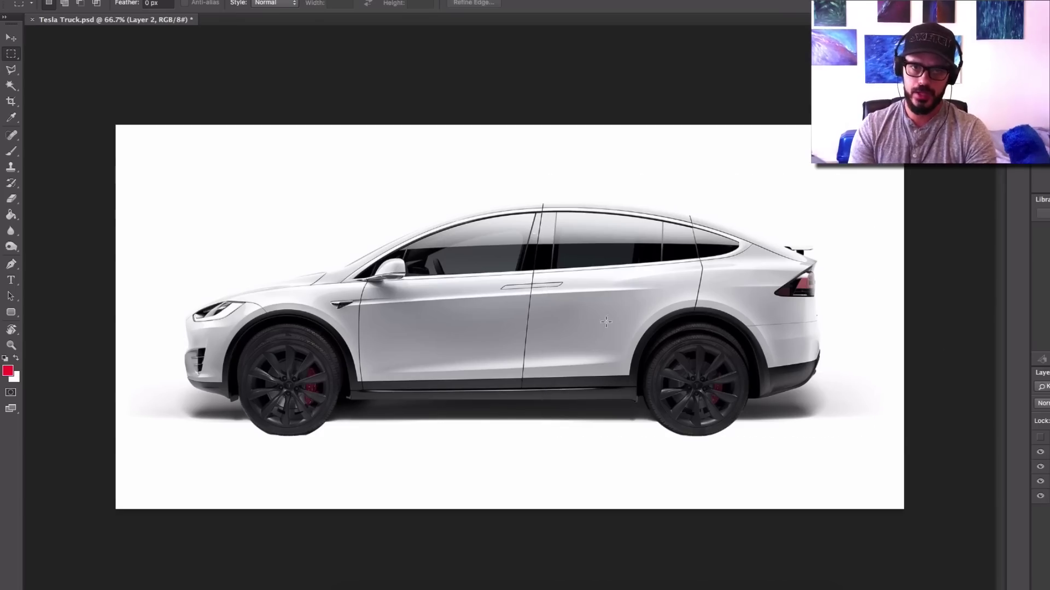
pyautogui.press('v')
pyautogui.moveTo(630, 297); pyautogui.dragTo(651, 285)
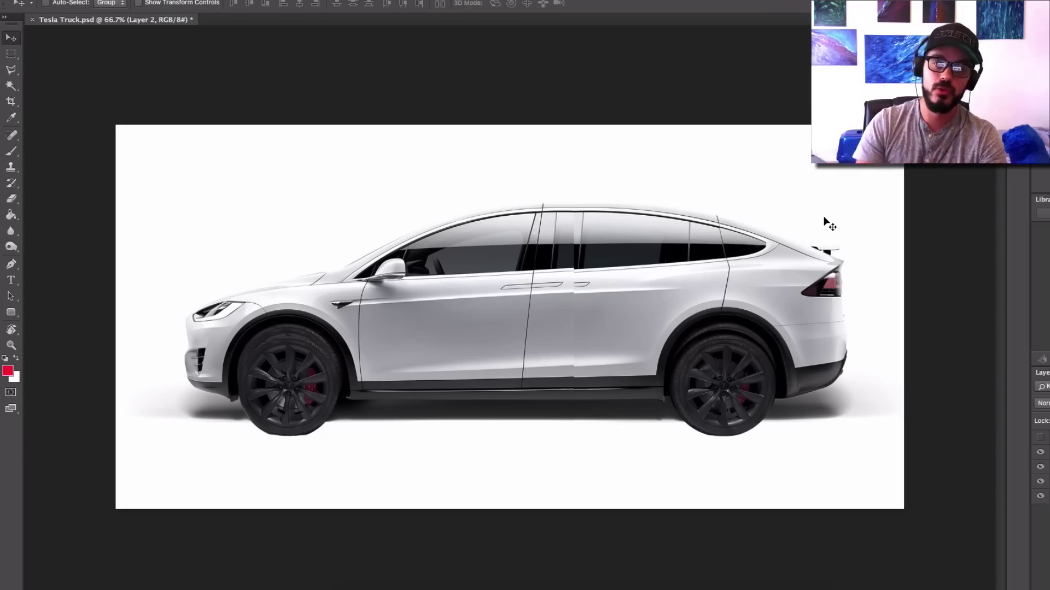
# Step: Sample the white background colour for the brush and add a new layer for masking the roof
pyautogui.click(12, 152)
pyautogui.keyDown('alt'); pyautogui.click(690, 197); pyautogui.keyUp('alt')
pyautogui.click(1049, 584)
# Step: Try painting out the rear roof and windows in white behind a slanted cab edge with a 60 px brush
pyautogui.moveTo(608, 188); pyautogui.dragTo(629, 198)
pyautogui.moveTo(577, 208); pyautogui.dragTo(598, 247)
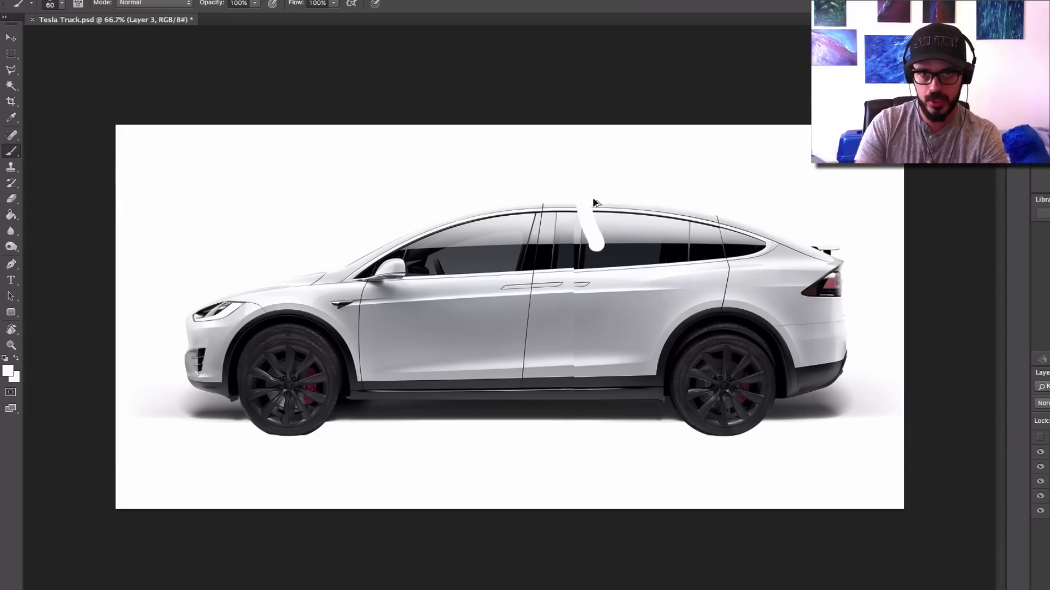
pyautogui.hotkey('ctrl', 'z')
pyautogui.moveTo(596, 206)
pyautogui.mouseDown()
pyautogui.moveTo(632, 256)
pyautogui.moveTo(613, 218)
pyautogui.mouseUp()
pyautogui.moveTo(634, 258)
pyautogui.mouseDown()
pyautogui.moveTo(596, 204)
pyautogui.moveTo(604, 220)
pyautogui.moveTo(617, 204)
pyautogui.moveTo(649, 261)
pyautogui.moveTo(636, 259)
pyautogui.moveTo(867, 257)
pyautogui.moveTo(818, 242)
pyautogui.moveTo(762, 243)
pyautogui.moveTo(835, 245)
pyautogui.moveTo(658, 248)
pyautogui.moveTo(624, 214)
pyautogui.moveTo(770, 233)
pyautogui.moveTo(689, 228)
pyautogui.mouseUp()
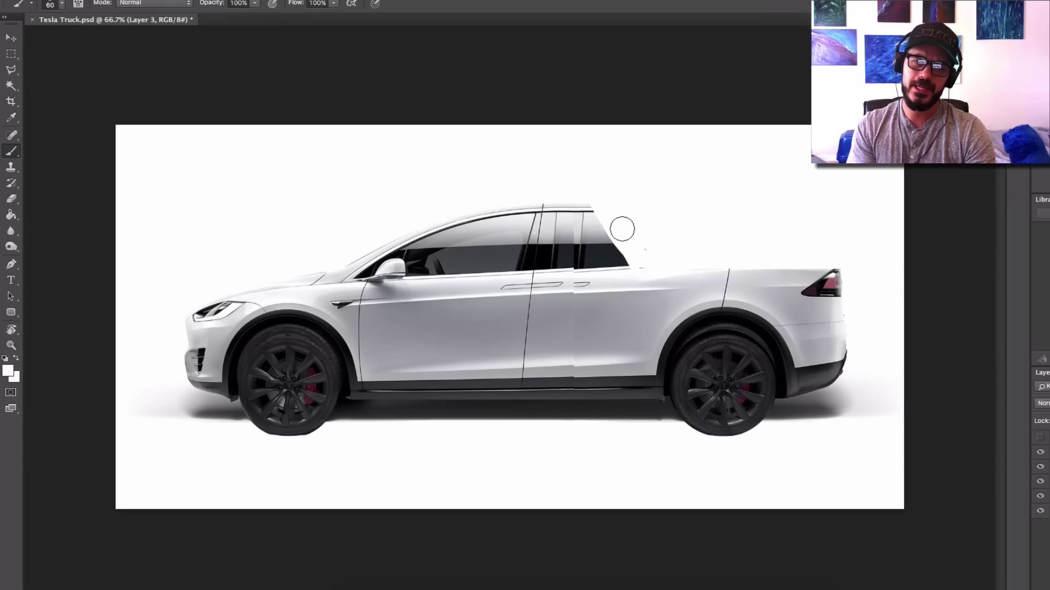
pyautogui.press('alt+super+z')
pyautogui.press('alt+super+z')
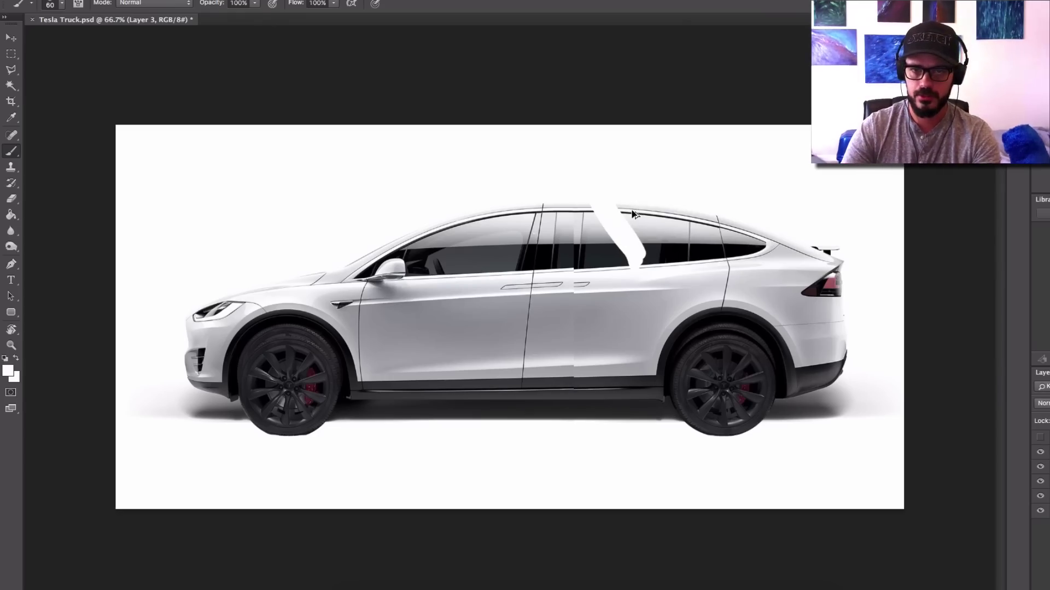
pyautogui.hotkey('ctrl', 'alt', 'z')
pyautogui.hotkey('ctrl', 'alt', 'z')
# Step: Paint out the rear roof and windows in white with a 34 px brush, leaving a slanted cab back and a flat bed line
pyautogui.moveTo(624, 210); pyautogui.dragTo(625, 212)
pyautogui.keyDown('shift'); pyautogui.click(623, 207); pyautogui.keyUp('shift')
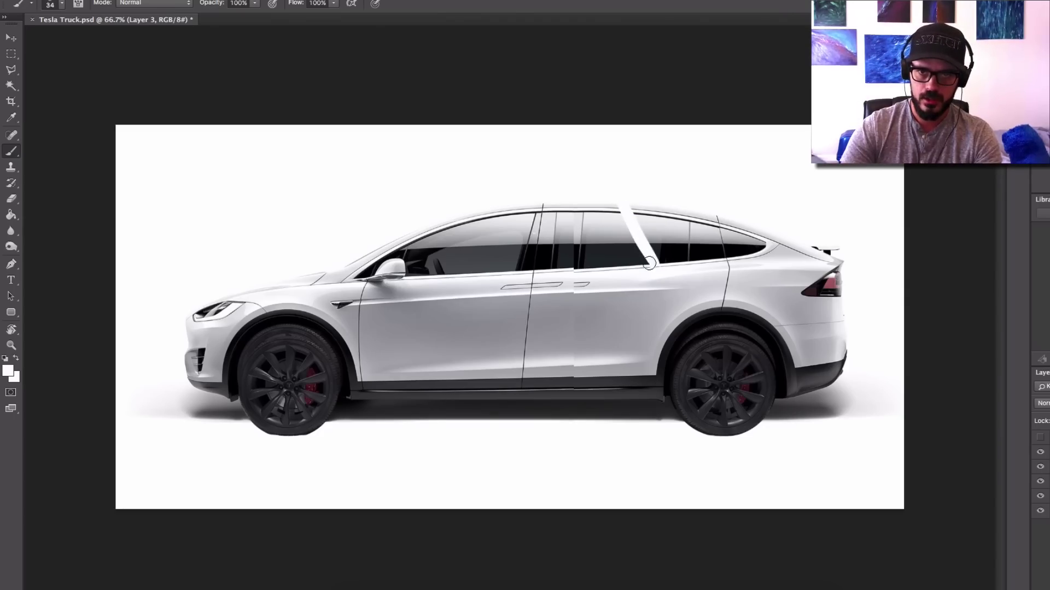
pyautogui.moveTo(654, 264)
pyautogui.mouseDown()
pyautogui.moveTo(835, 248)
pyautogui.moveTo(841, 256)
pyautogui.moveTo(626, 212)
pyautogui.moveTo(654, 203)
pyautogui.moveTo(653, 220)
pyautogui.moveTo(752, 230)
pyautogui.mouseUp()
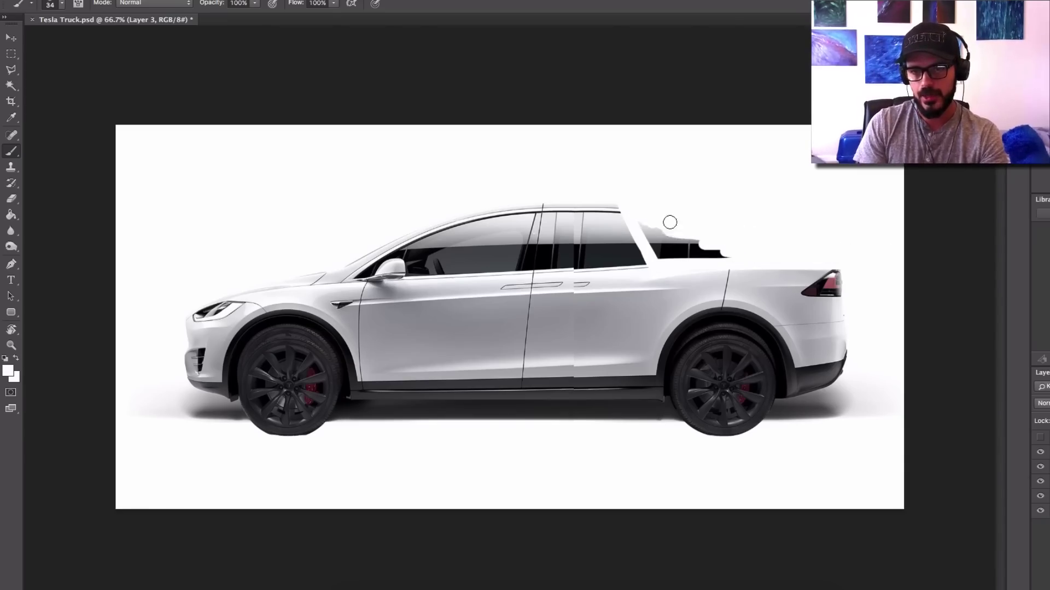
pyautogui.moveTo(689, 239); pyautogui.dragTo(684, 256)
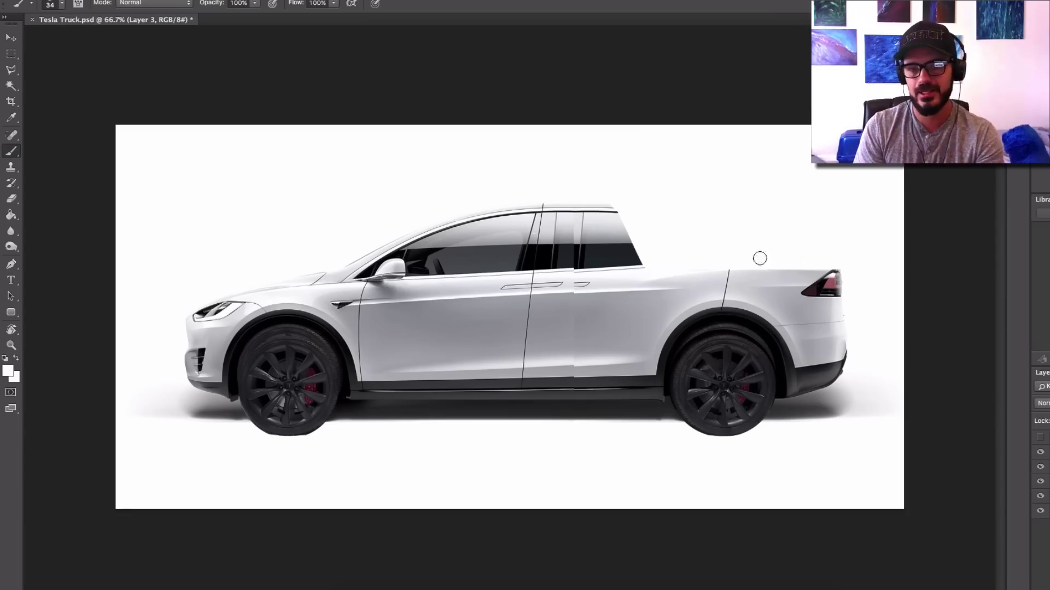
# Step: Add a new layer above the painted cutout and set up an 18 px red brush
pyautogui.press('j')
pyautogui.moveTo(520, 296); pyautogui.dragTo(513, 296)
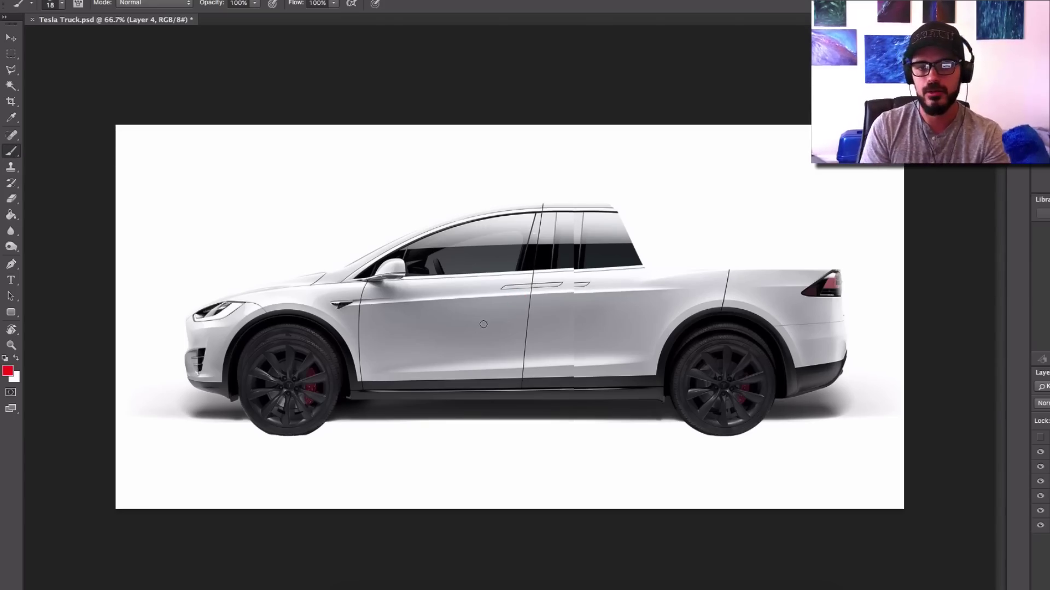
pyautogui.keyDown('ctrl'); pyautogui.keyDown('alt'); pyautogui.click(489, 314); pyautogui.keyUp('alt'); pyautogui.keyUp('ctrl')
# Step: Try tracing the body's shoulder line in red from the front fender to the rear fender
pyautogui.moveTo(362, 303); pyautogui.dragTo(667, 290)
pyautogui.hotkey('ctrl', 'z')
pyautogui.moveTo(320, 309); pyautogui.dragTo(773, 279)
pyautogui.hotkey('ctrl', 'z')
# Step: Try marking the mismatched door handle, sill seam and cab rear edge in red
pyautogui.moveTo(585, 288); pyautogui.dragTo(586, 284)
pyautogui.moveTo(577, 348); pyautogui.dragTo(591, 372)
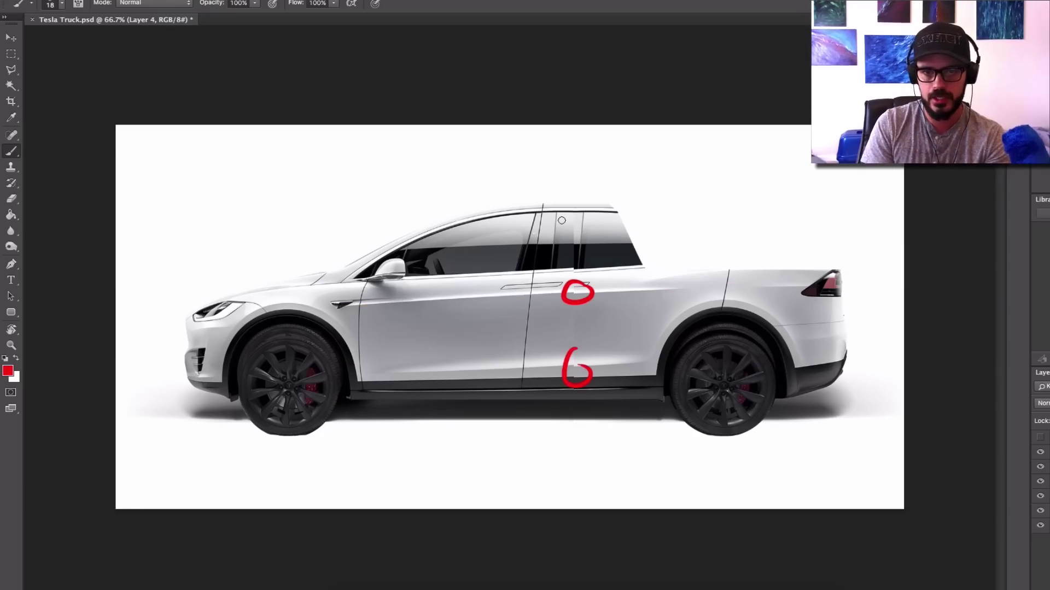
pyautogui.moveTo(571, 190); pyautogui.dragTo(594, 231)
pyautogui.hotkey('ctrl', 'z')
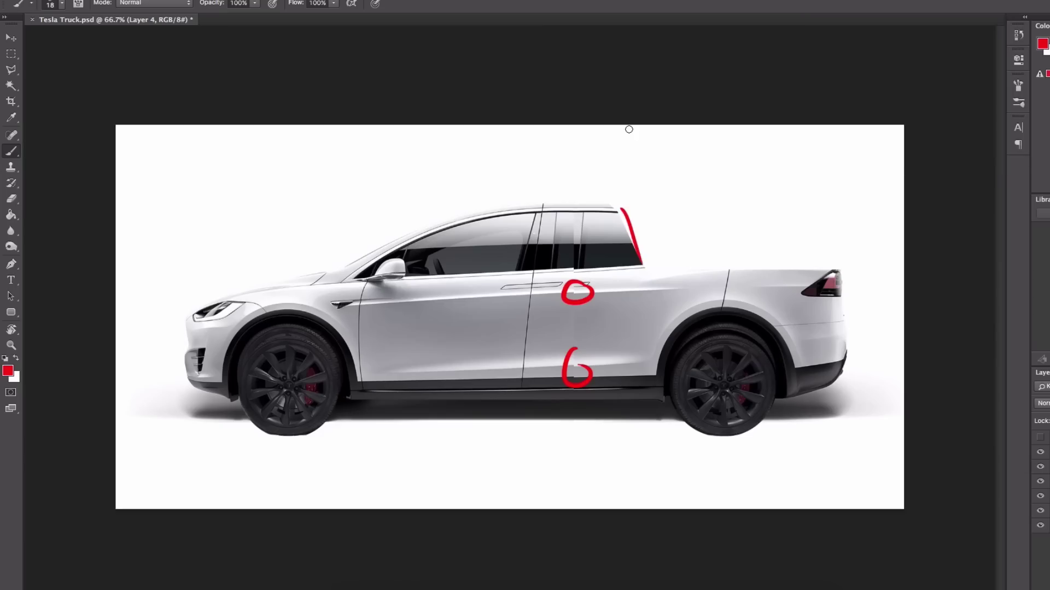
pyautogui.hotkey('ctrl', 'alt', 'z')
pyautogui.hotkey('ctrl', 'alt', 'z')
pyautogui.hotkey('ctrl', 'alt', 'z')
# Step: Copy a lassoed piece of the rear side window to a new layer and move it forward over the doubled pillars
pyautogui.press('l')
pyautogui.press('super+j')
pyautogui.press('v')
pyautogui.moveTo(625, 223); pyautogui.dragTo(595, 223)
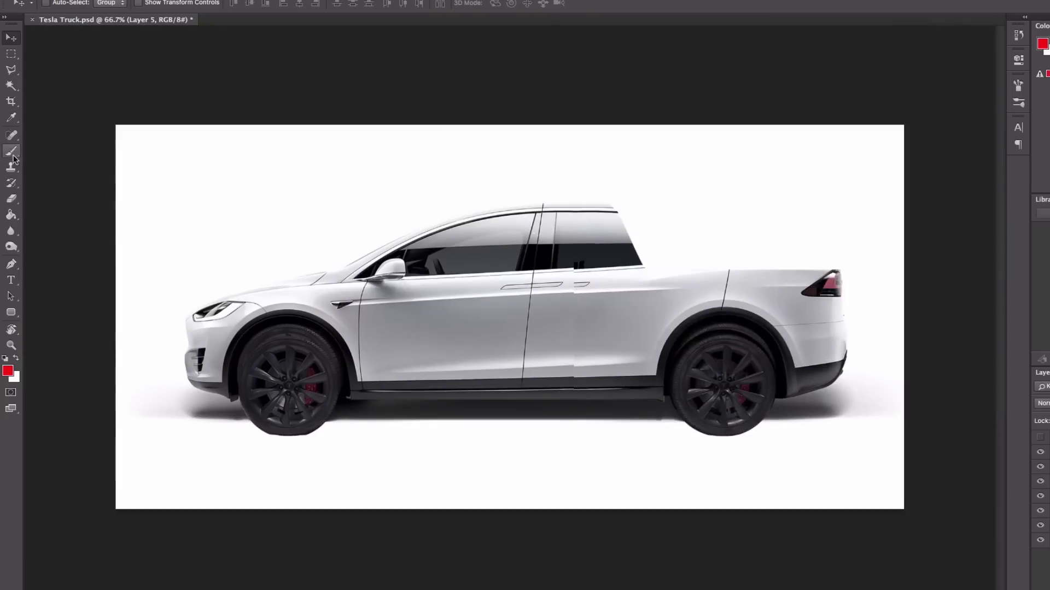
# Step: Pick the dark glass colour and paint along the lower edge of the rear side window to hide the patch's seam
pyautogui.click(11, 151)
pyautogui.click(8, 371)
pyautogui.click(598, 257)
pyautogui.press('Return')
pyautogui.moveTo(600, 271)
pyautogui.mouseDown()
pyautogui.moveTo(588, 263)
pyautogui.moveTo(550, 275)
pyautogui.mouseUp()
pyautogui.press('e')
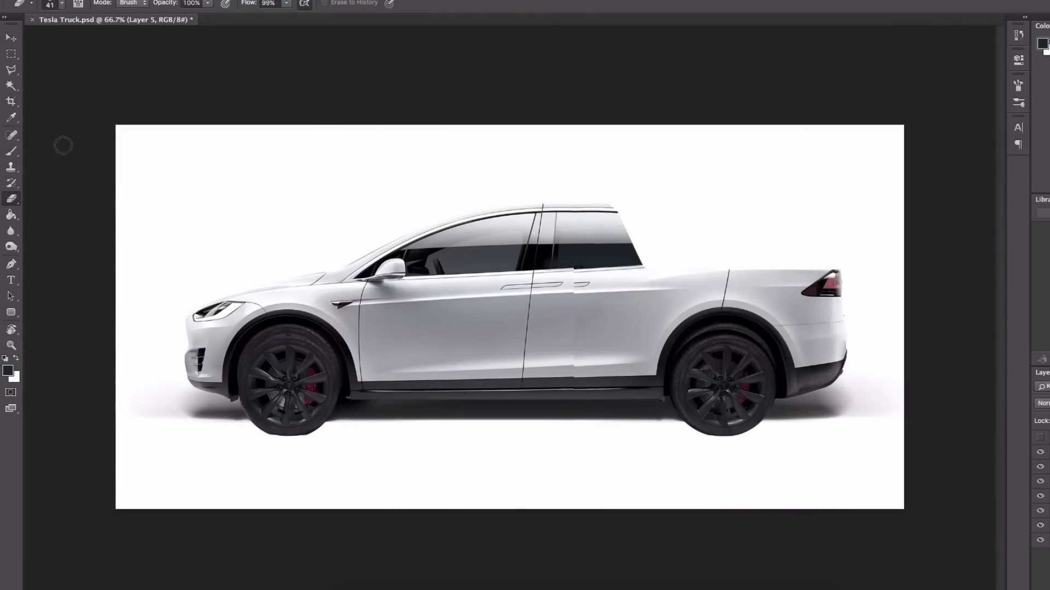
pyautogui.click(11, 151)
# Step: Refine the trim under the rear side window with small dark and white brush strokes
pyautogui.press('super+plus')
pyautogui.press('super+plus')
pyautogui.press('[')
pyautogui.press('[')
pyautogui.moveTo(637, 267); pyautogui.dragTo(851, 262)
pyautogui.press('x')
pyautogui.moveTo(636, 272); pyautogui.dragTo(738, 268)
pyautogui.press('x')
pyautogui.moveTo(593, 270); pyautogui.dragTo(850, 259)
# Step: Paint sampled body colour just below the rear window and erase the excess paint on the glass
pyautogui.keyDown('alt'); pyautogui.click(648, 277); pyautogui.keyUp('alt')
pyautogui.moveTo(646, 282); pyautogui.dragTo(859, 268)
pyautogui.press('e')
pyautogui.moveTo(572, 246); pyautogui.dragTo(617, 232)
# Step: Clean up the roofline above the rear side window with thin strokes of sampled roof and background colours
pyautogui.press('b')
pyautogui.keyDown('alt'); pyautogui.click(650, 93); pyautogui.keyUp('alt')
pyautogui.moveTo(653, 91); pyautogui.dragTo(604, 91)
pyautogui.moveTo(733, 97); pyautogui.dragTo(686, 97)
pyautogui.keyDown('super'); pyautogui.click(643, 99); pyautogui.keyUp('super')
pyautogui.keyDown('alt'); pyautogui.click(872, 74); pyautogui.keyUp('alt')
pyautogui.moveTo(635, 75); pyautogui.dragTo(632, 75)
pyautogui.moveTo(607, 76)
pyautogui.mouseDown()
pyautogui.moveTo(615, 98)
pyautogui.moveTo(954, 111)
pyautogui.mouseUp()
pyautogui.keyDown('alt'); pyautogui.click(613, 99); pyautogui.keyUp('alt')
pyautogui.keyDown('alt'); pyautogui.keyDown('super'); pyautogui.click(659, 150); pyautogui.keyUp('super'); pyautogui.keyUp('alt')
pyautogui.scroll(-2, 652, 198)
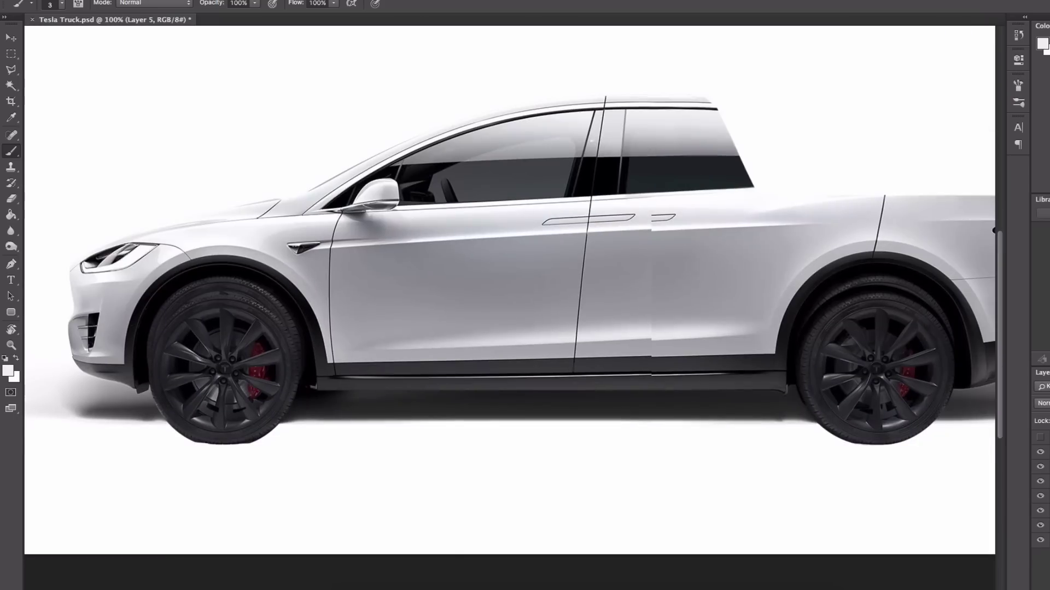
# Step: Blend the vertical seam across the door panel and shoulder crease with sampled body colours, and erase the overlap on the sill
pyautogui.rightClick(744, 231)
pyautogui.moveTo(805, 261)
pyautogui.mouseDown()
pyautogui.moveTo(820, 261)
pyautogui.moveTo(810, 261)
pyautogui.mouseUp()
pyautogui.press('Return')
pyautogui.keyDown('alt'); pyautogui.click(766, 240); pyautogui.keyUp('alt')
pyautogui.moveTo(656, 235); pyautogui.dragTo(823, 226)
pyautogui.keyDown('alt'); pyautogui.click(500, 283); pyautogui.keyUp('alt')
pyautogui.moveTo(536, 285); pyautogui.dragTo(763, 336)
pyautogui.press('e')
pyautogui.moveTo(650, 374); pyautogui.dragTo(432, 380)
# Step: Paint over the leftover door-handle fragment and nearby seam with a smaller brush in sampled body colour
pyautogui.press('b')
pyautogui.press('[')
pyautogui.press('[')
pyautogui.press('[')
pyautogui.press('[')
pyautogui.press('[')
pyautogui.keyDown('alt'); pyautogui.click(665, 210); pyautogui.keyUp('alt')
pyautogui.moveTo(665, 213); pyautogui.dragTo(653, 219)
pyautogui.moveTo(788, 229)
pyautogui.mouseDown()
pyautogui.moveTo(748, 275)
pyautogui.moveTo(787, 276)
pyautogui.mouseUp()
# Step: Repaint the boundary between the lower door and the dark sill across the seam with sampled colours
pyautogui.scroll(2, 649, 410)
pyautogui.rightClick(719, 244)
pyautogui.keyDown('alt'); pyautogui.click(623, 262); pyautogui.keyUp('alt')
pyautogui.moveTo(613, 249); pyautogui.dragTo(972, 243)
pyautogui.keyDown('alt'); pyautogui.click(650, 240); pyautogui.keyUp('alt')
pyautogui.moveTo(657, 246); pyautogui.dragTo(569, 247)
pyautogui.keyDown('alt'); pyautogui.click(645, 277); pyautogui.keyUp('alt')
pyautogui.moveTo(727, 290)
pyautogui.mouseDown()
pyautogui.moveTo(459, 290)
pyautogui.moveTo(750, 291)
pyautogui.mouseUp()
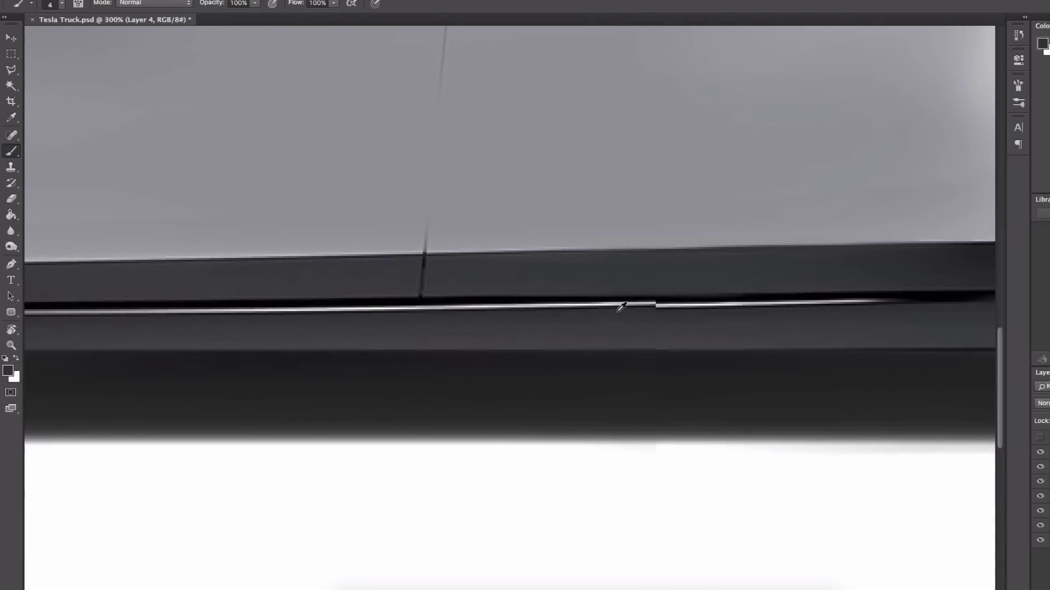
# Step: Continue the thin bright sill line and its surrounding dark strips across the seam with fine strokes of sampled colours
pyautogui.moveTo(642, 305); pyautogui.dragTo(949, 302)
pyautogui.keyDown('alt'); pyautogui.click(706, 299); pyautogui.keyUp('alt')
pyautogui.moveTo(577, 301); pyautogui.dragTo(691, 295)
pyautogui.scroll(-1, 699, 304)
pyautogui.keyDown('alt'); pyautogui.click(548, 311); pyautogui.keyUp('alt')
pyautogui.moveTo(552, 314)
pyautogui.mouseDown()
pyautogui.moveTo(492, 305)
pyautogui.moveTo(682, 298)
pyautogui.mouseUp()
pyautogui.scroll(2, 550, 316)
pyautogui.moveTo(518, 299); pyautogui.dragTo(921, 292)
pyautogui.moveTo(839, 300); pyautogui.dragTo(582, 300)
pyautogui.moveTo(611, 296); pyautogui.dragTo(861, 292)
pyautogui.scroll(-2, 511, 300)
pyautogui.moveTo(405, 328); pyautogui.dragTo(711, 232)
pyautogui.scroll(1, 711, 235)
pyautogui.keyDown('alt'); pyautogui.click(710, 232); pyautogui.keyUp('alt')
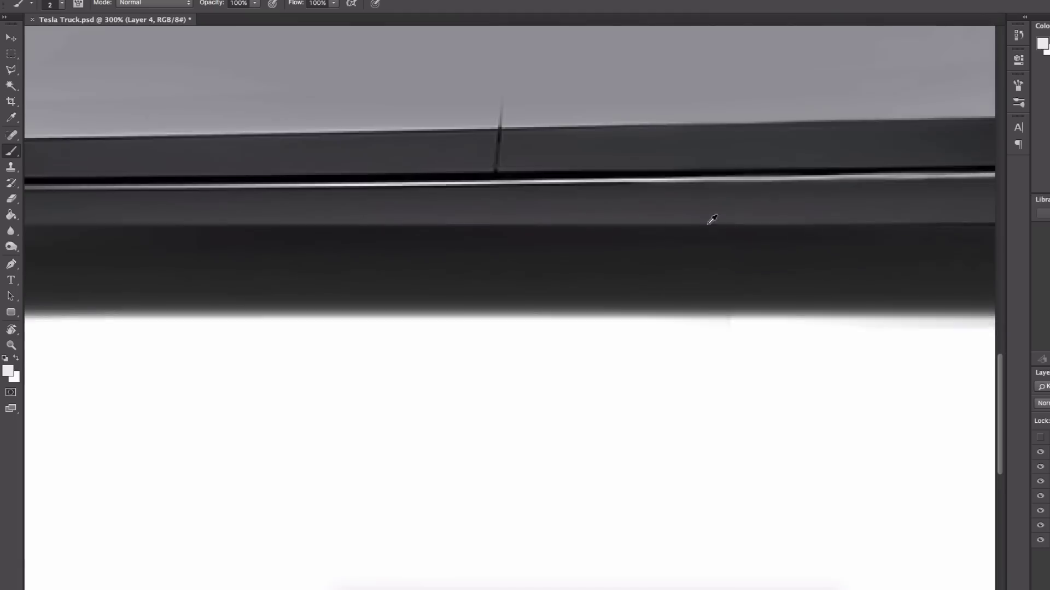
pyautogui.scroll(-3, 680, 305)
pyautogui.scroll(1, 610, 306)
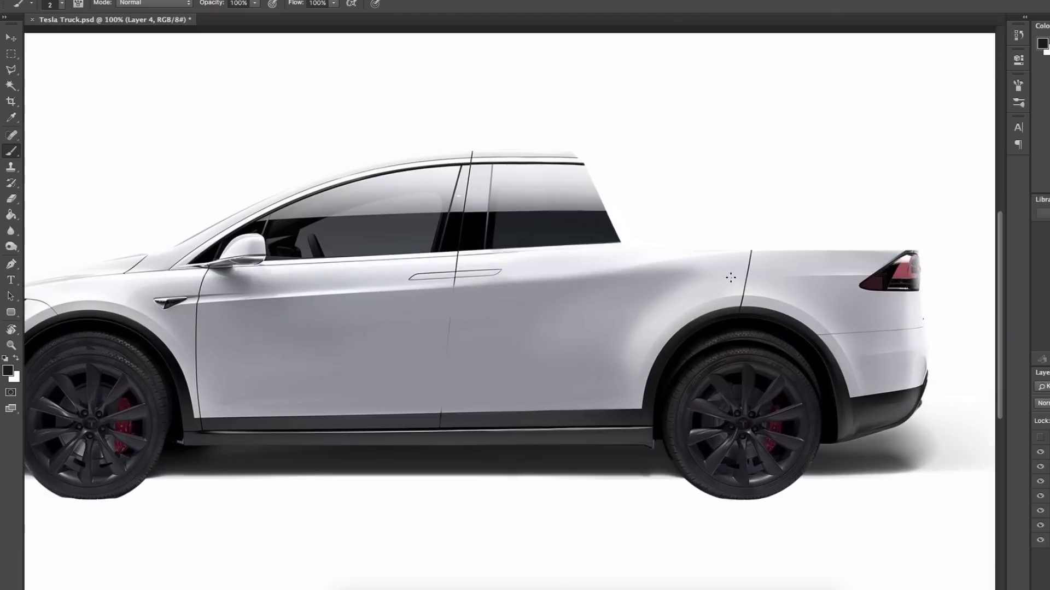
# Step: Soften the painted body colour in front of the rear wheel arch with a 92 px eraser
pyautogui.scroll(1, 391, 282)
pyautogui.press(']')
pyautogui.press(']')
pyautogui.keyDown('alt'); pyautogui.click(644, 265); pyautogui.keyUp('alt')
pyautogui.scroll(-2, 746, 299)
pyautogui.press('e')
pyautogui.rightClick(666, 327)
pyautogui.moveTo(657, 320); pyautogui.dragTo(638, 350)
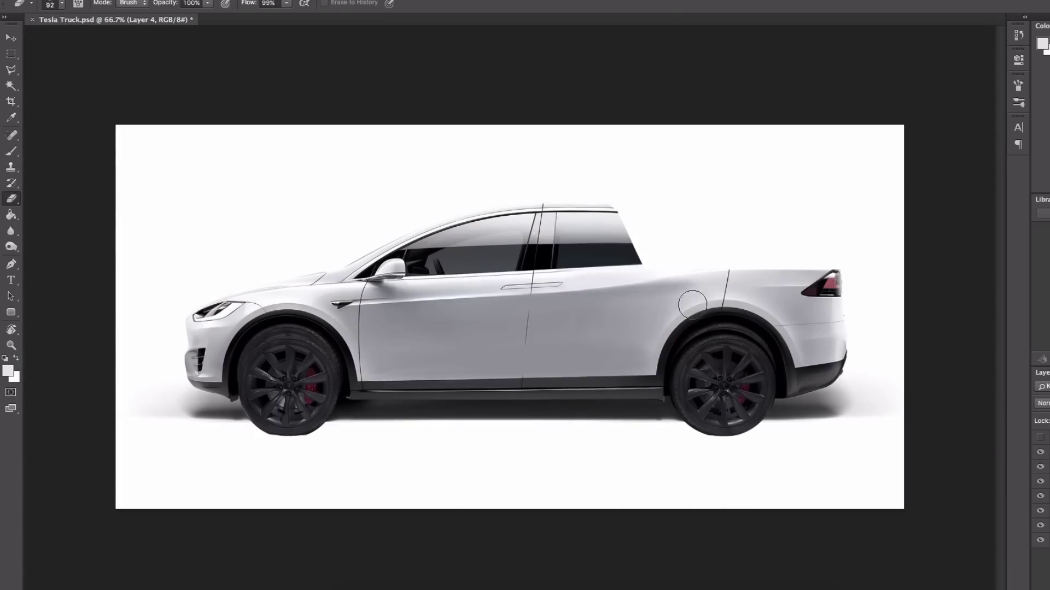
# Step: Choose another brush preset, sample the door panel's colour and add a new layer
pyautogui.press('b')
pyautogui.rightClick(632, 253)
pyautogui.click(695, 478)
pyautogui.keyDown('alt'); pyautogui.click(580, 315); pyautogui.keyUp('alt')
pyautogui.press('super+shift+alt+n')
# Step: Paint the doubled tyre edge inside the front wheel arch black with a 14 px brush
pyautogui.scroll(2, 731, 346)
pyautogui.press('[')
pyautogui.press('[')
pyautogui.press('[')
pyautogui.press('[')
pyautogui.press('[')
pyautogui.press('[')
pyautogui.press('[')
pyautogui.press('[')
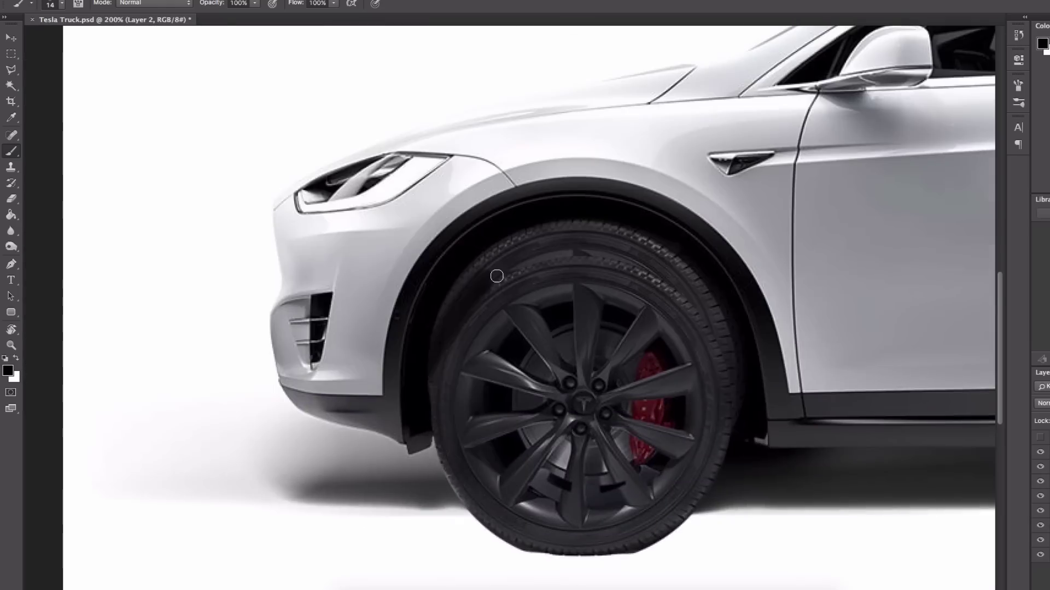
pyautogui.moveTo(445, 341)
pyautogui.mouseDown()
pyautogui.moveTo(648, 262)
pyautogui.moveTo(637, 247)
pyautogui.mouseUp()
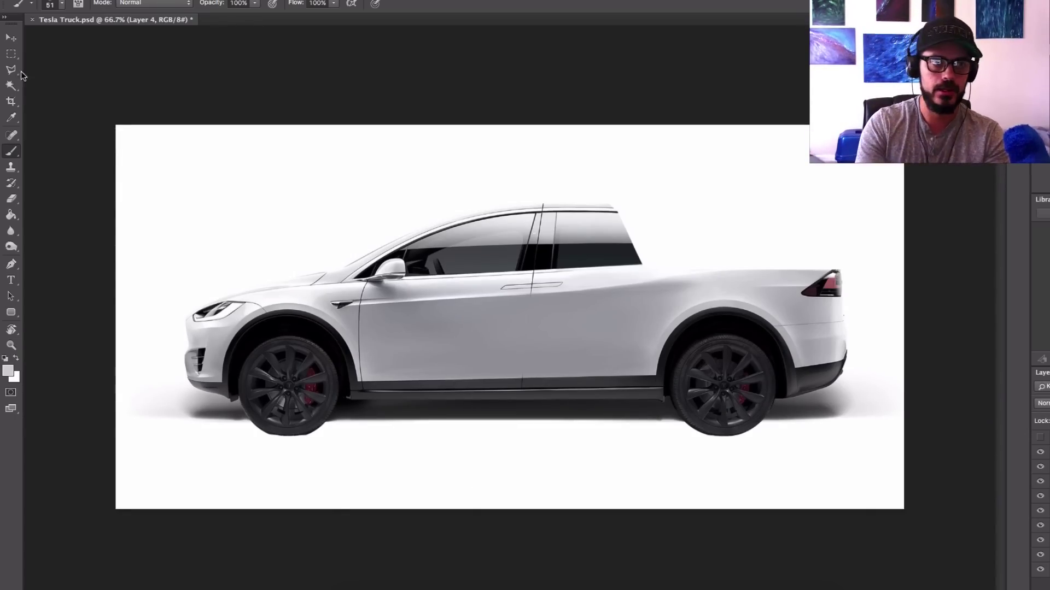
# Step: Copy the truck artwork to a new layer with a rectangular selection and duplicate that layer within Tesla Truck.psd
pyautogui.press('m')
pyautogui.moveTo(55, 82); pyautogui.dragTo(740, 475)
pyautogui.hotkey('ctrl', 'j')
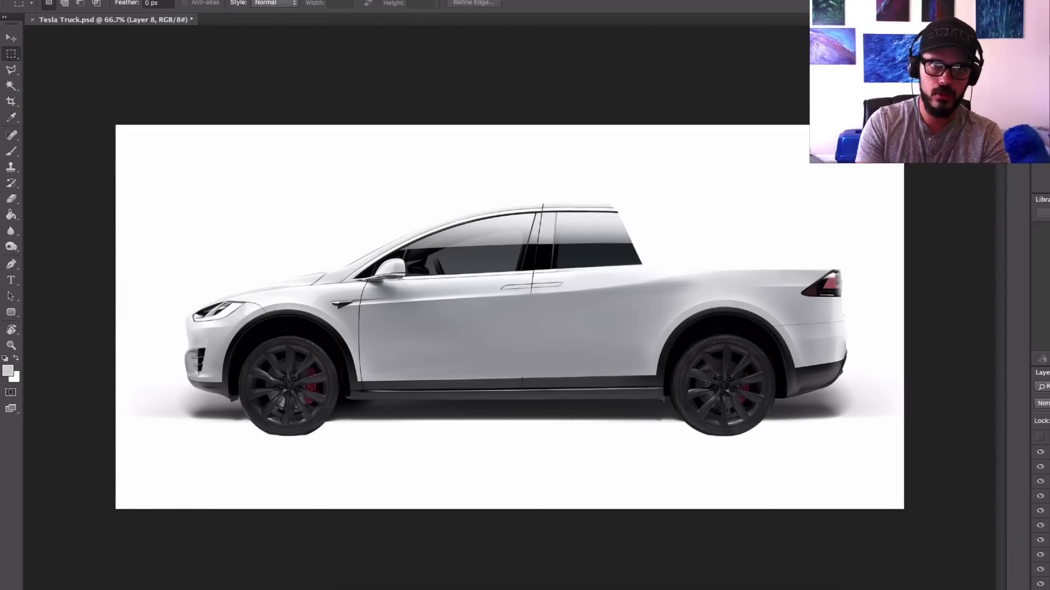
pyautogui.rightClick(1045, 452)
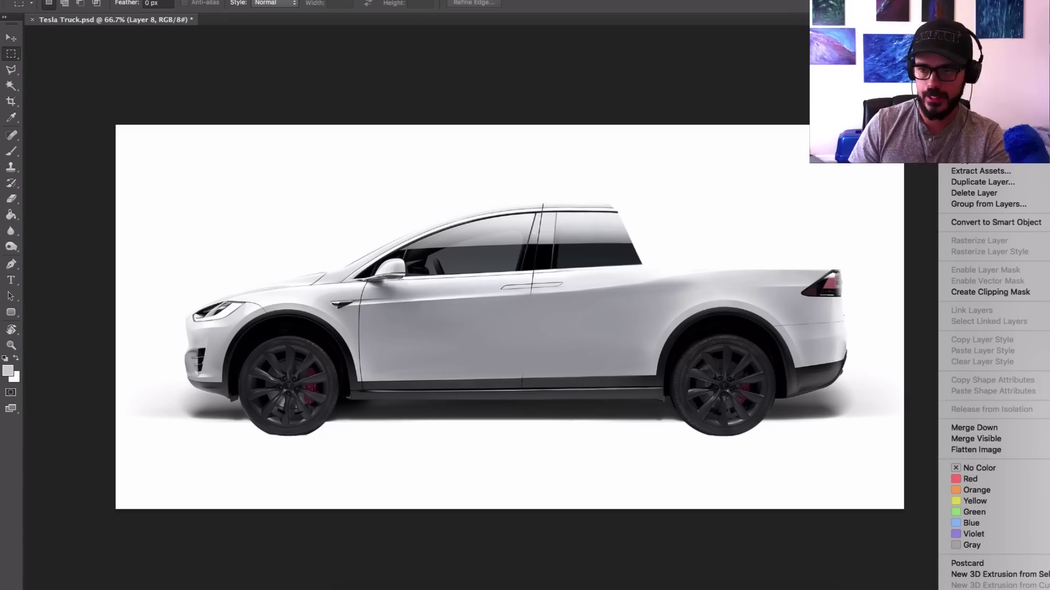
pyautogui.click(997, 182)
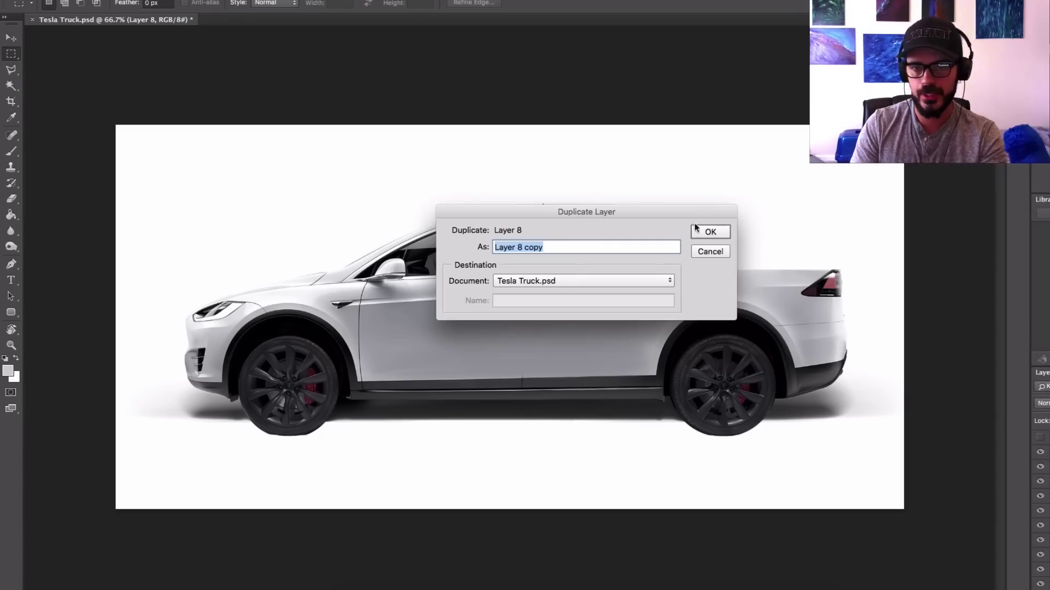
pyautogui.press('Return')
# Step: Reshape both wheel arches on the duplicated layer into squarer outlines with the Liquify filter
pyautogui.click(281, 1)
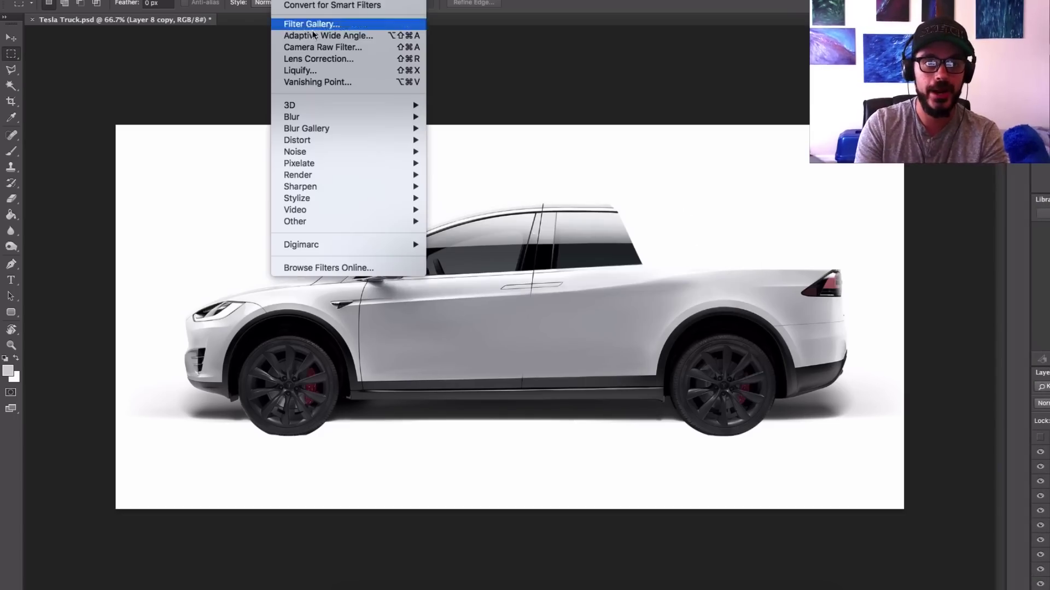
pyautogui.click(331, 71)
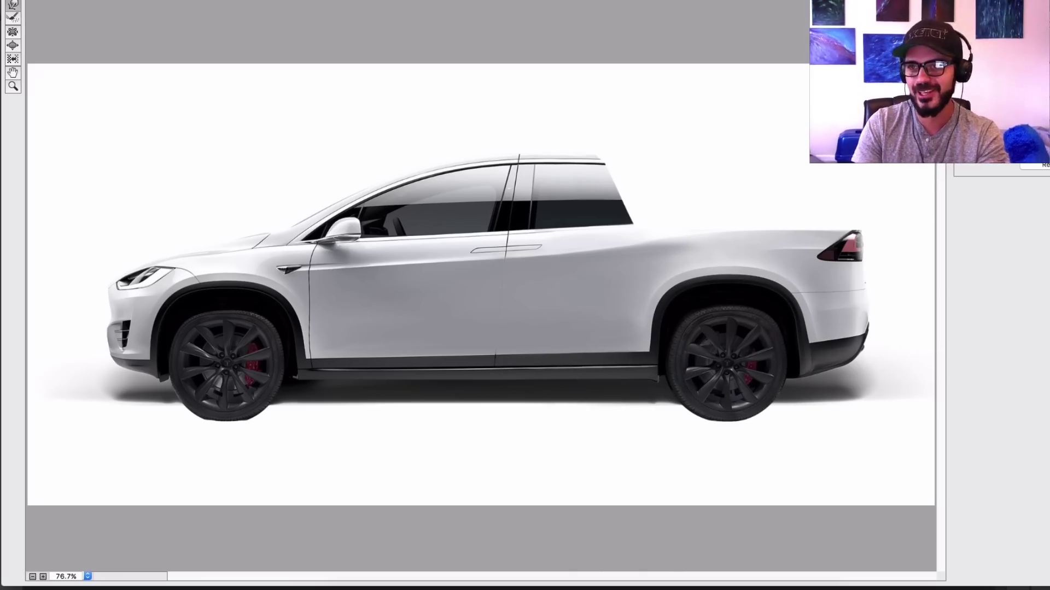
pyautogui.press('Return')
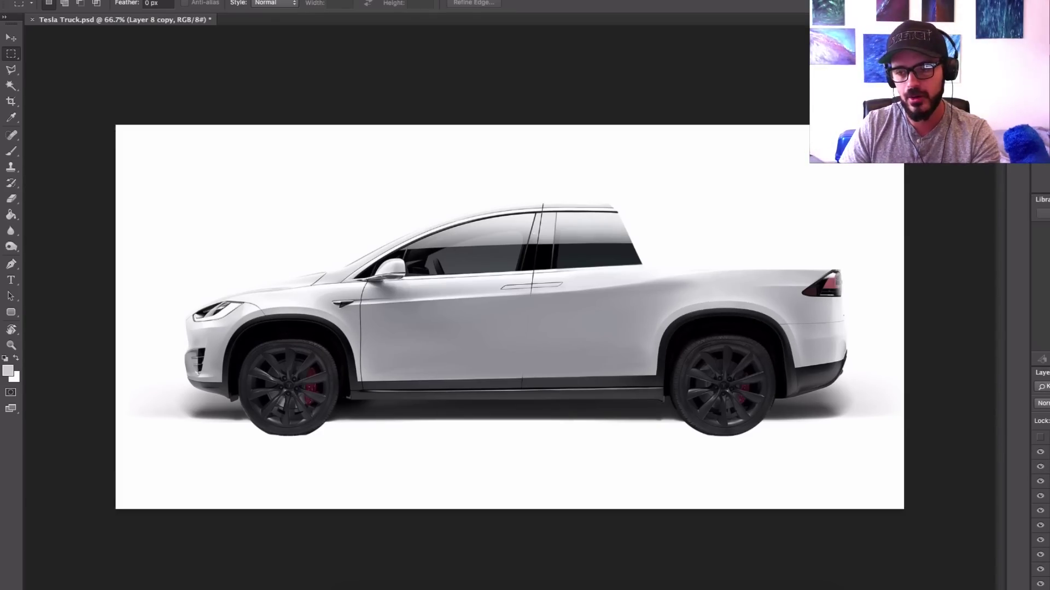
# Step: Erase the distorted wheels from the liquified layer with a hard round 71 px eraser to bring back the undistorted ones
pyautogui.click(1047, 497)
pyautogui.click(1047, 482)
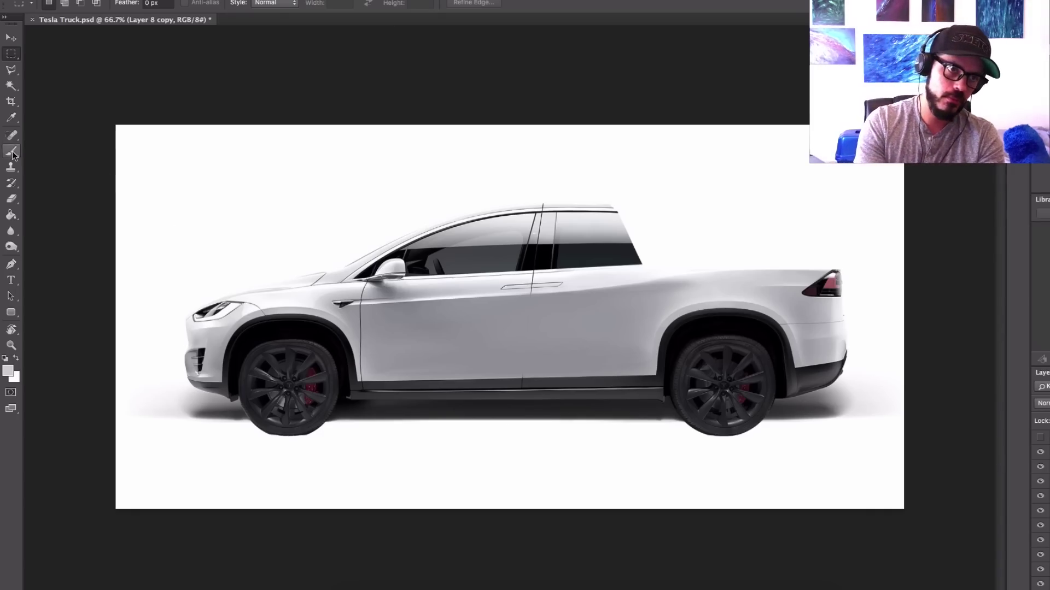
pyautogui.click(11, 198)
pyautogui.moveTo(302, 367); pyautogui.dragTo(288, 364)
pyautogui.rightClick(292, 363)
pyautogui.click(399, 577)
pyautogui.click(393, 281)
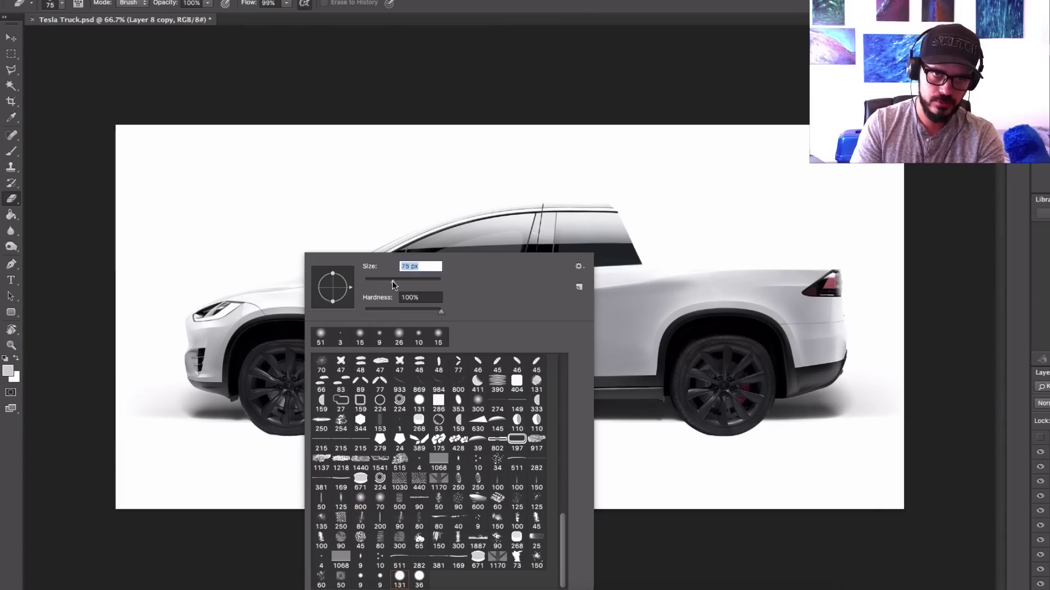
pyautogui.click(263, 357)
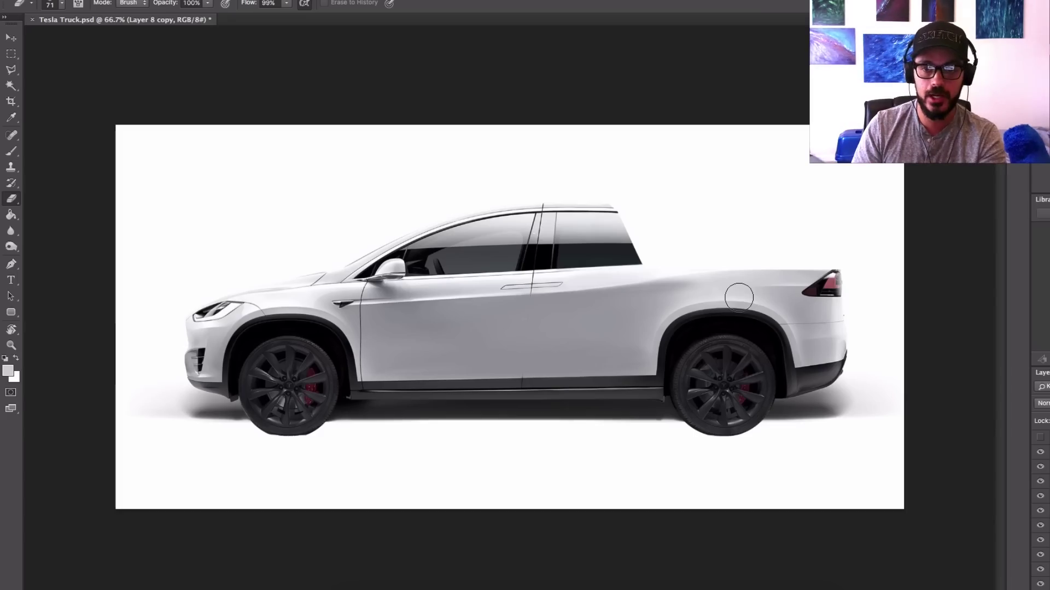
pyautogui.click(11, 151)
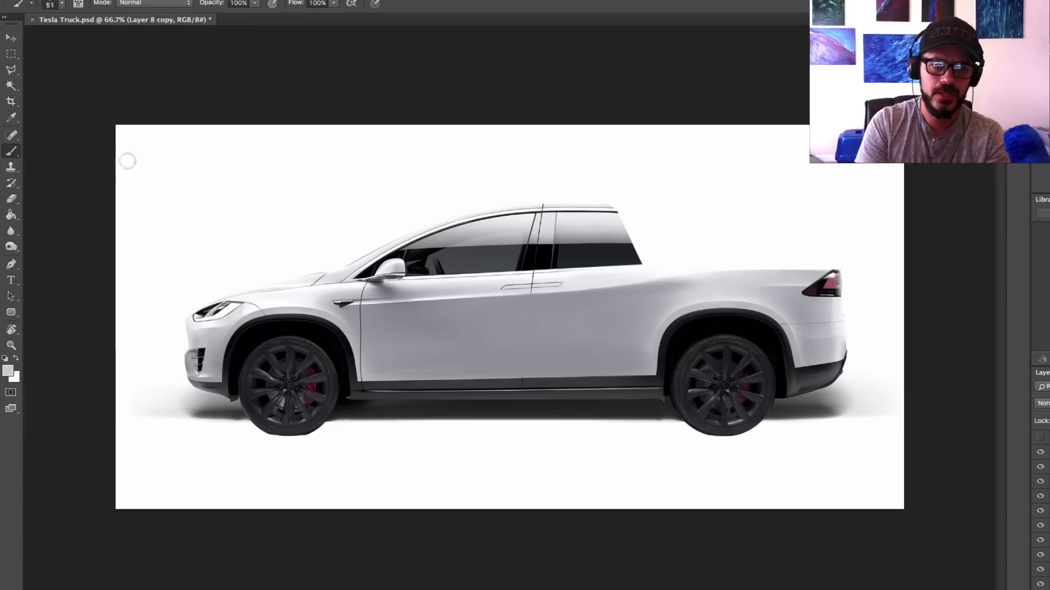
pyautogui.keyDown('alt'); pyautogui.click(567, 214); pyautogui.keyUp('alt')
pyautogui.keyDown('alt'); pyautogui.click(627, 251); pyautogui.keyUp('alt')
pyautogui.moveTo(635, 236)
pyautogui.mouseDown()
pyautogui.moveTo(626, 238)
pyautogui.moveTo(648, 289)
pyautogui.mouseUp()
pyautogui.press('super+z')
pyautogui.moveTo(611, 202); pyautogui.dragTo(656, 287)
pyautogui.hotkey('ctrl', 'z')
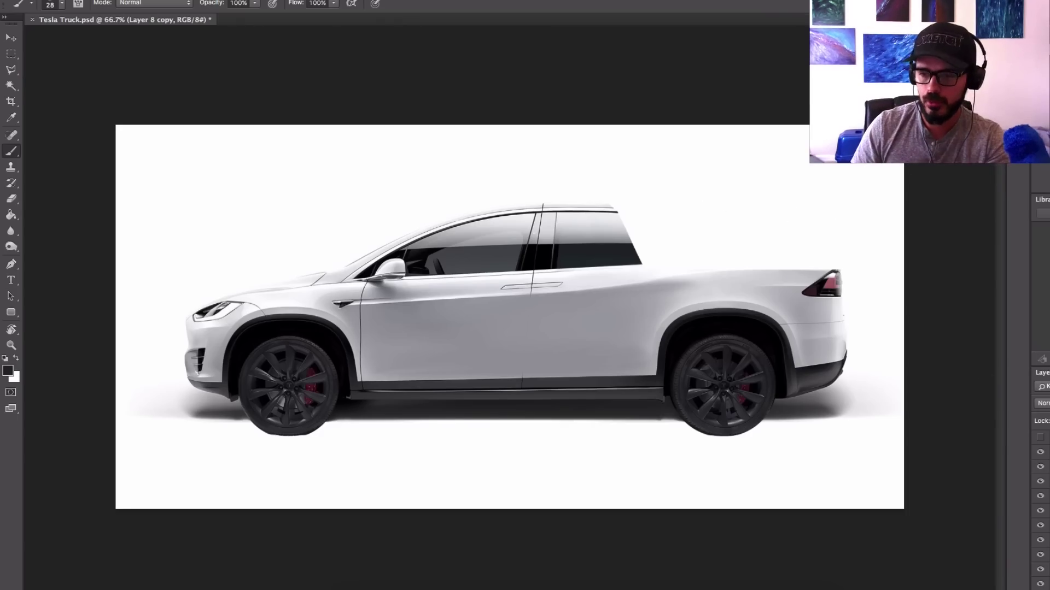
# Step: Create a new layer and choose a 9 px brush with 100% hardness and a red colour for sketching
pyautogui.hotkey('ctrl', 'shift', 'alt', 'n')
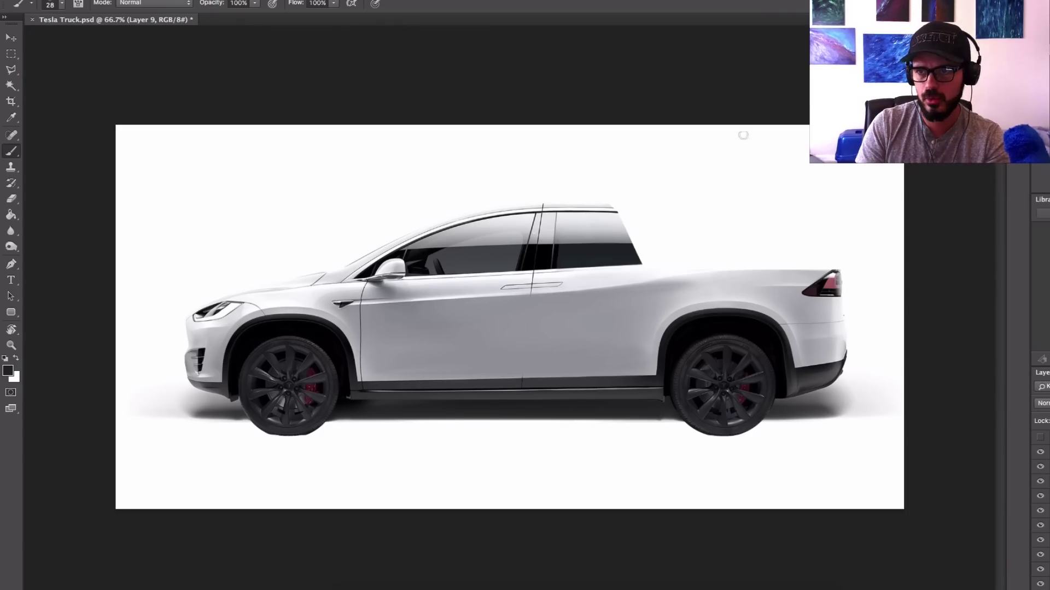
pyautogui.rightClick(678, 178)
pyautogui.click(759, 502)
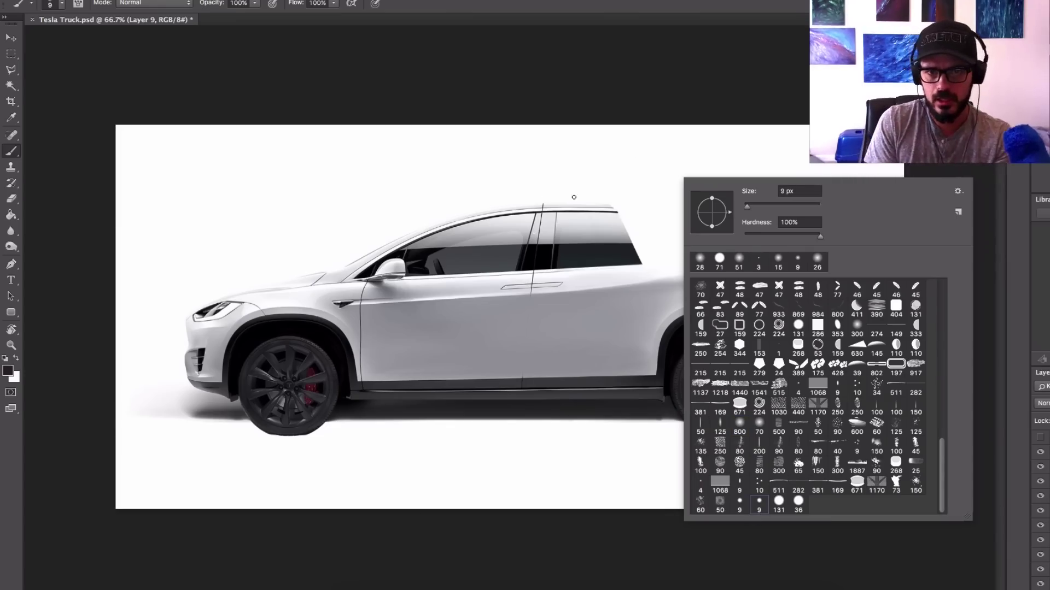
pyautogui.moveTo(502, 209); pyautogui.dragTo(629, 208)
pyautogui.hotkey('ctrl', 'z')
pyautogui.moveTo(471, 215); pyautogui.dragTo(681, 209)
pyautogui.hotkey('ctrl', 'z')
pyautogui.rightClick(650, 202)
pyautogui.click(717, 535)
pyautogui.click(1038, 82)
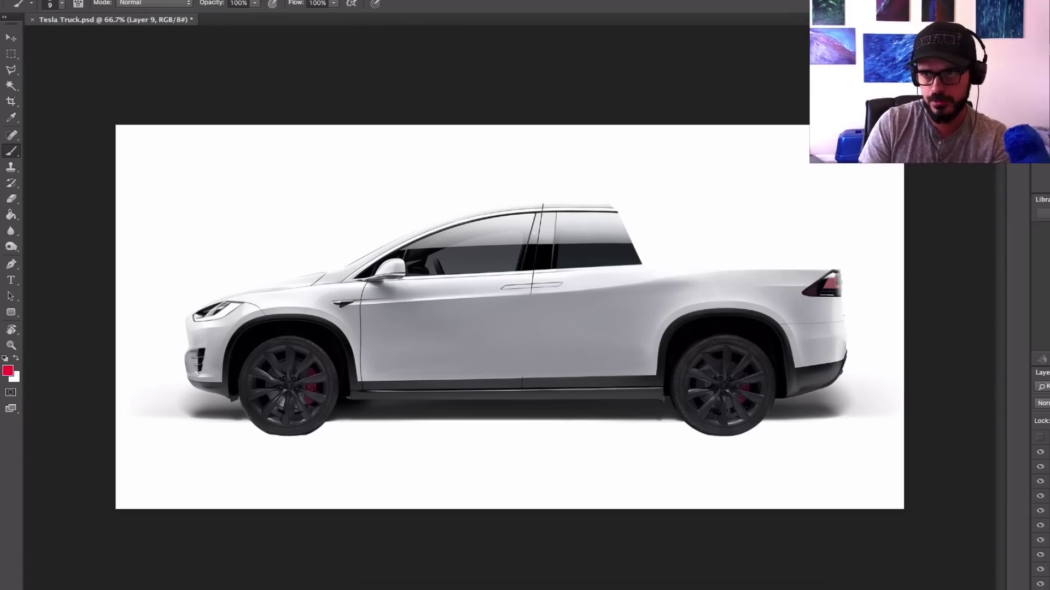
# Step: Sketch red guide lines along the roofline, down the cab's rear edge and along the top of the bed
pyautogui.moveTo(496, 211); pyautogui.dragTo(636, 207)
pyautogui.hotkey('ctrl', 'z')
pyautogui.moveTo(348, 269); pyautogui.dragTo(649, 212)
pyautogui.hotkey('ctrl', 'z')
pyautogui.hotkey('ctrl', 'z')
pyautogui.moveTo(325, 288); pyautogui.dragTo(674, 213)
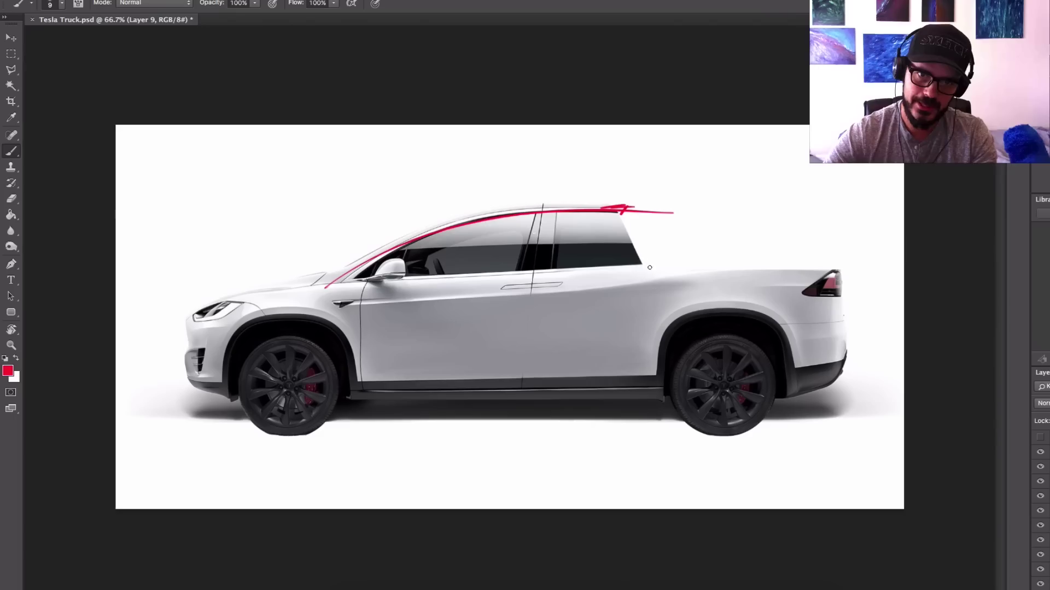
pyautogui.moveTo(620, 212); pyautogui.dragTo(652, 266)
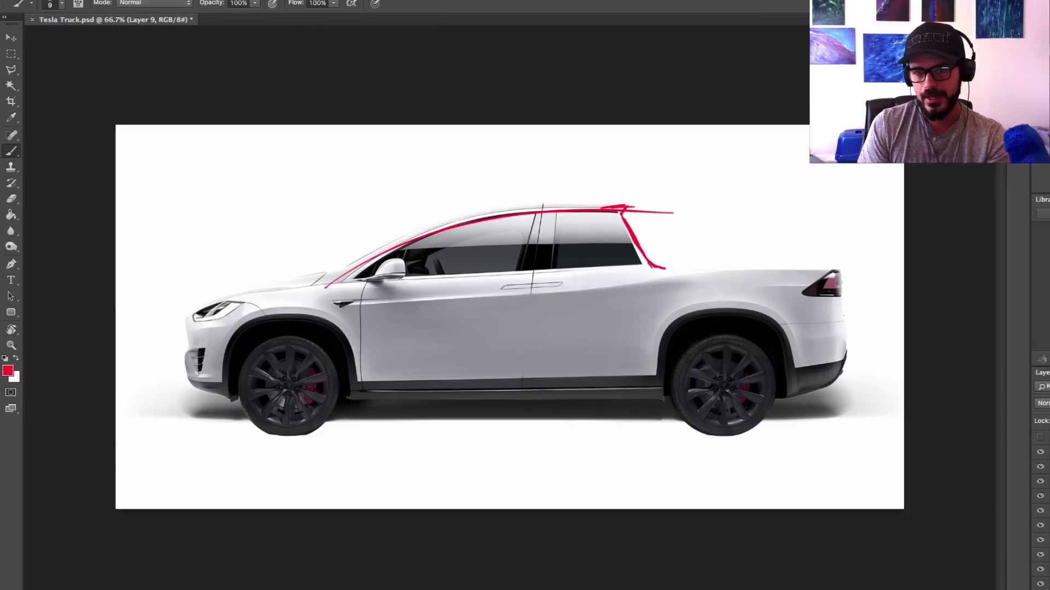
pyautogui.moveTo(698, 267); pyautogui.dragTo(838, 266)
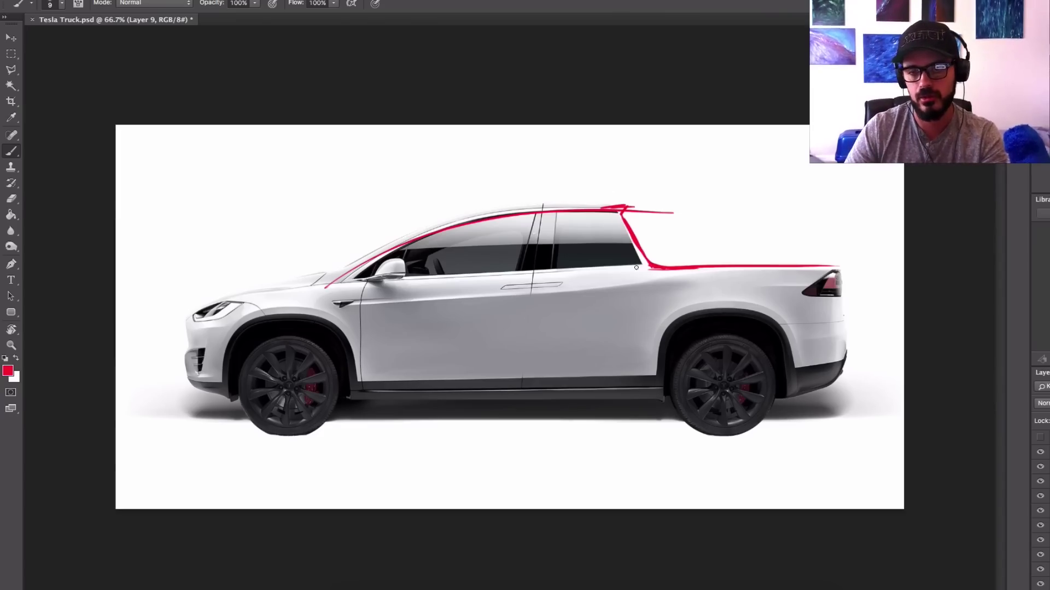
# Step: Try two red vertical lines marking a gap between cab and bed, and undo both
pyautogui.moveTo(640, 271); pyautogui.dragTo(644, 373)
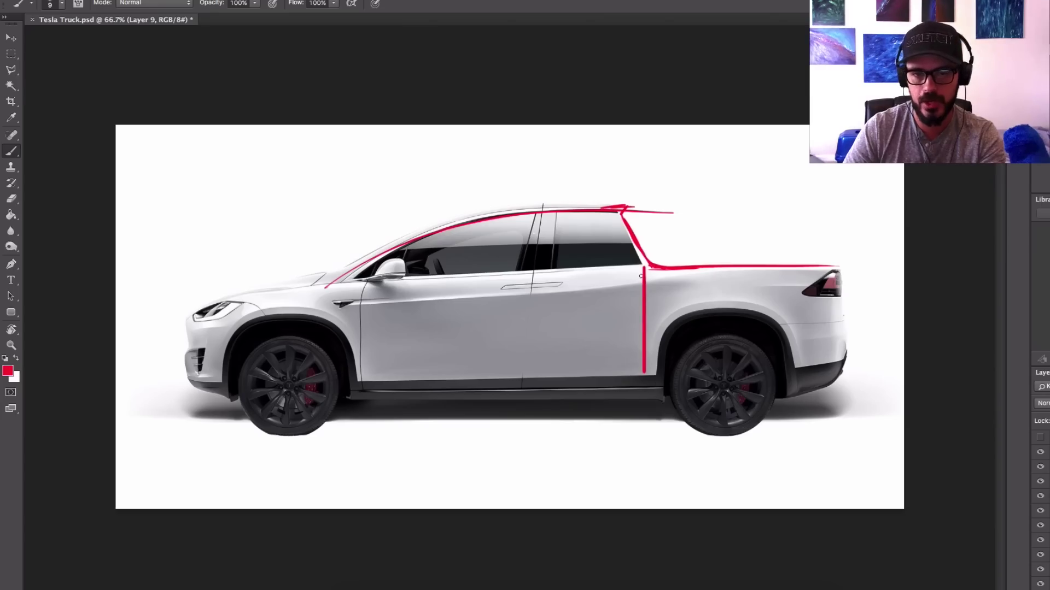
pyautogui.moveTo(638, 266); pyautogui.dragTo(641, 371)
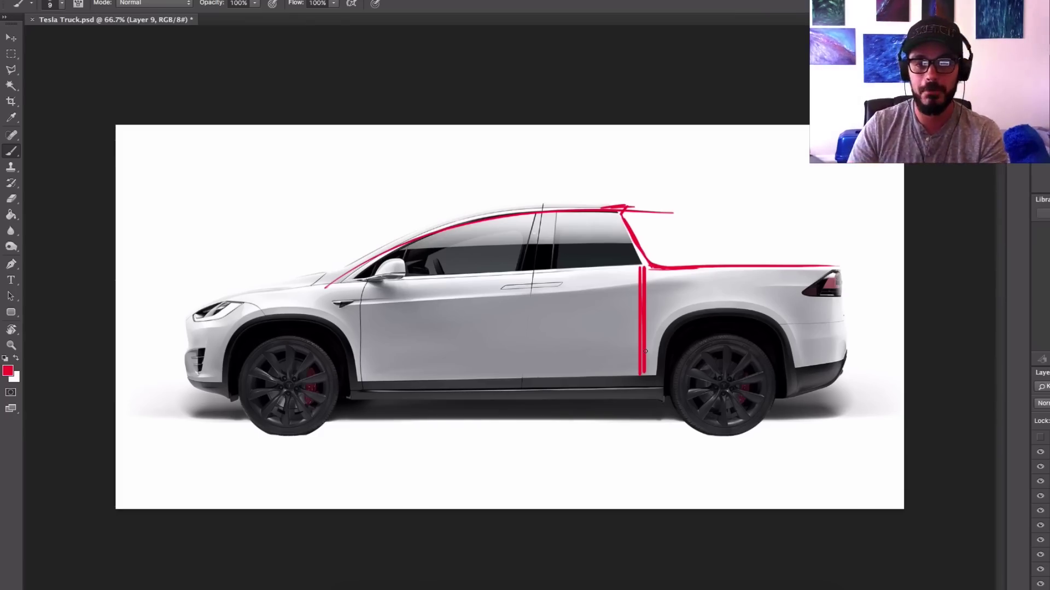
pyautogui.press('super+alt+z')
pyautogui.press('super+alt+z')
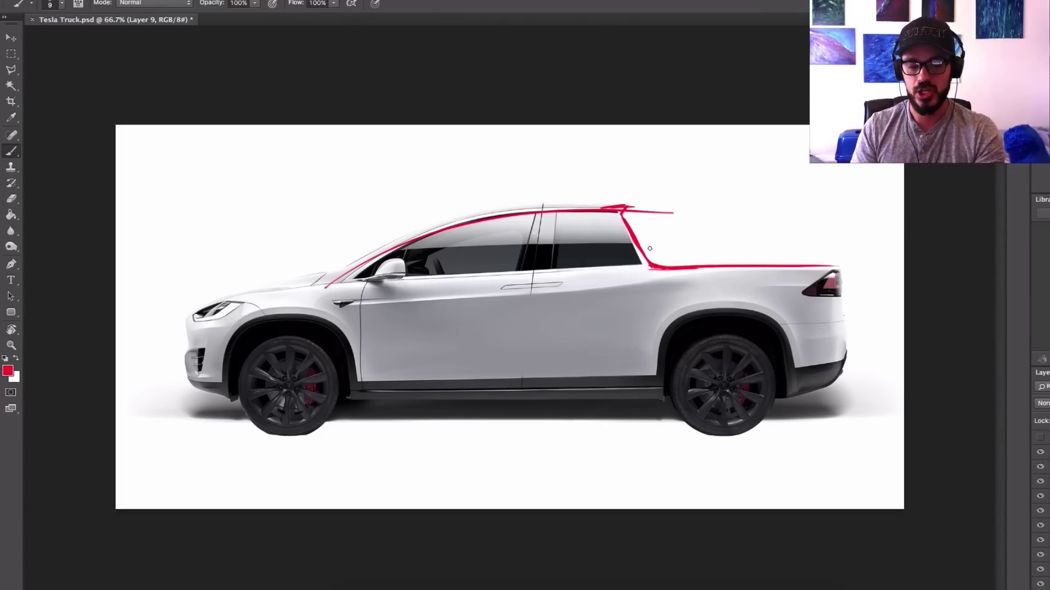
# Step: Erase the whole red sketch with a 188 px eraser
pyautogui.press('e')
pyautogui.moveTo(525, 257); pyautogui.dragTo(546, 257)
pyautogui.moveTo(307, 281); pyautogui.dragTo(904, 246)
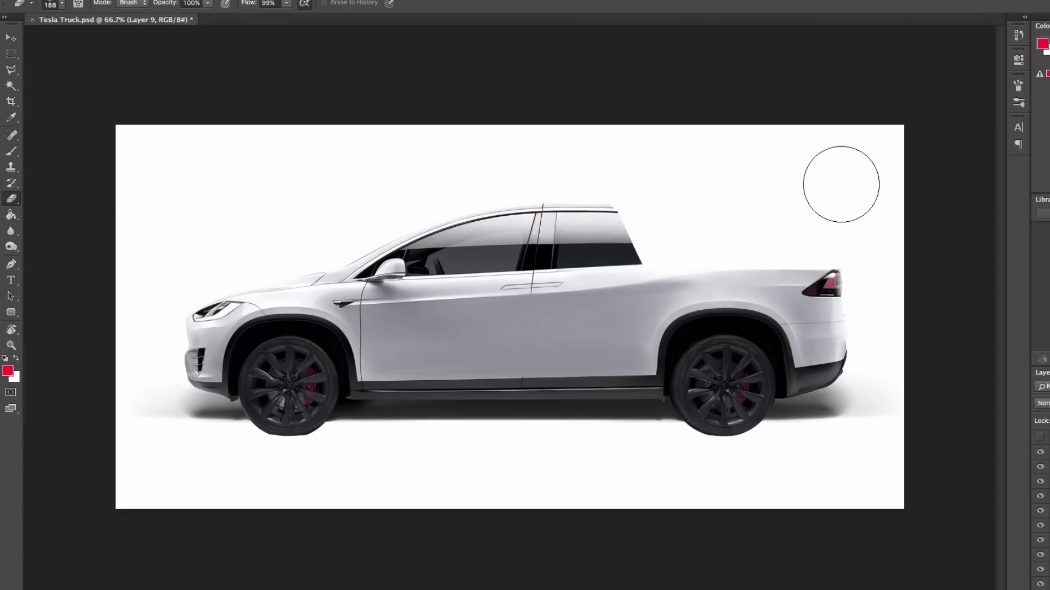
# Step: Paint a light grey rear pillar curving from the roof down to the bed on a new layer, using a colour sampled from the roof
pyautogui.press('b')
pyautogui.keyDown('alt'); pyautogui.click(612, 208); pyautogui.keyUp('alt')
pyautogui.rightClick(709, 202)
pyautogui.press('super+shift+alt+n')
pyautogui.rightClick(691, 176)
pyautogui.moveTo(621, 209)
pyautogui.mouseDown()
pyautogui.moveTo(632, 240)
pyautogui.moveTo(872, 272)
pyautogui.moveTo(683, 269)
pyautogui.mouseUp()
# Step: Erase the grey overspill around the new pillar and behind the tail light with a soft eraser
pyautogui.press('e')
pyautogui.moveTo(638, 182)
pyautogui.mouseDown()
pyautogui.moveTo(660, 221)
pyautogui.moveTo(656, 242)
pyautogui.moveTo(845, 246)
pyautogui.mouseUp()
pyautogui.press('super+equal')
pyautogui.press('super+equal')
pyautogui.press('super+minus')
pyautogui.press('super+minus')
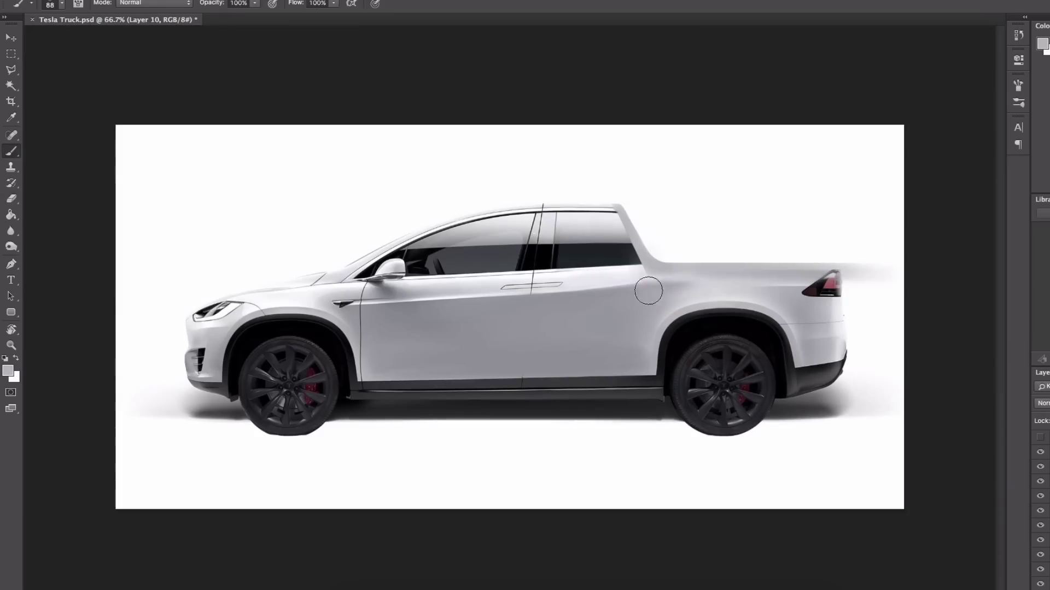
pyautogui.moveTo(878, 276); pyautogui.dragTo(857, 291)
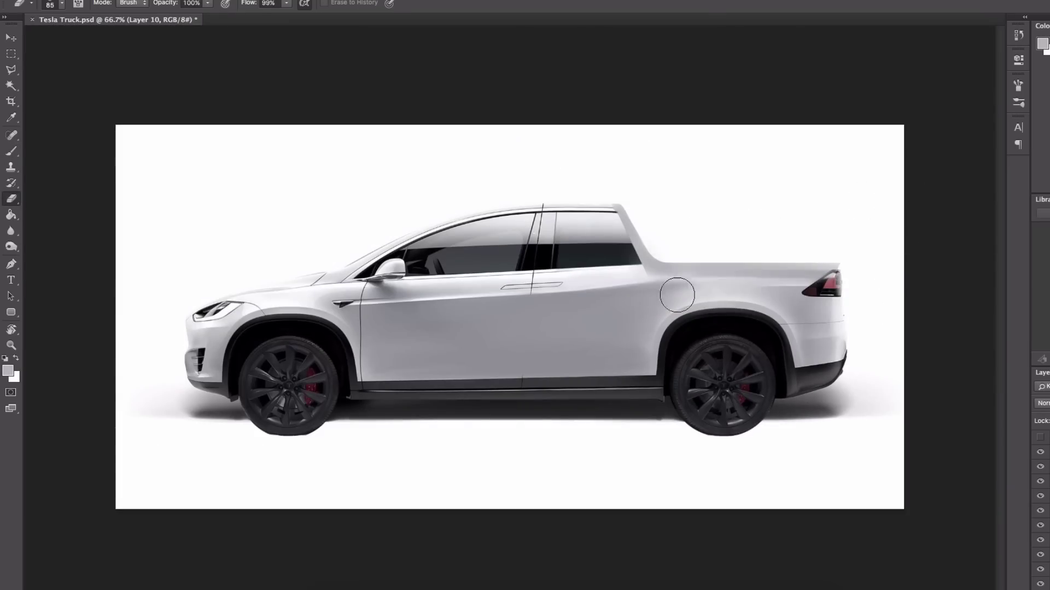
# Step: Paint sampled body grey down the side below the rear pillar on a new layer and soften it with the eraser
pyautogui.press('b')
pyautogui.keyDown('alt'); pyautogui.click(705, 310); pyautogui.keyUp('alt')
pyautogui.press('super+shift+n')
pyautogui.moveTo(651, 262); pyautogui.dragTo(590, 376)
pyautogui.press('e')
pyautogui.moveTo(627, 294)
pyautogui.mouseDown()
pyautogui.moveTo(575, 379)
pyautogui.moveTo(654, 326)
pyautogui.moveTo(671, 261)
pyautogui.moveTo(617, 375)
pyautogui.mouseUp()
pyautogui.rightClick(648, 335)
pyautogui.click(705, 333)
# Step: Add another layer and blend the body side along the bed above the rear wheel arch with the eraser
pyautogui.click(11, 152)
pyautogui.press('super+shift+n')
pyautogui.press('e')
pyautogui.rightClick(737, 252)
pyautogui.click(831, 578)
pyautogui.moveTo(613, 279)
pyautogui.mouseDown()
pyautogui.moveTo(868, 270)
pyautogui.moveTo(797, 279)
pyautogui.mouseUp()
pyautogui.press('Return')
# Step: Paint a thin dark trim line along the rear edge of the rear side window with a small brush
pyautogui.press('b')
pyautogui.scroll(2, 627, 232)
pyautogui.keyDown('alt'); pyautogui.click(580, 176); pyautogui.keyUp('alt')
pyautogui.rightClick(595, 169)
pyautogui.click(634, 193)
pyautogui.press('Return')
pyautogui.press('r')
pyautogui.moveTo(392, 255); pyautogui.dragTo(474, 432)
pyautogui.moveTo(358, 254)
pyautogui.mouseDown()
pyautogui.moveTo(503, 159)
pyautogui.moveTo(435, 205)
pyautogui.mouseUp()
pyautogui.moveTo(361, 265); pyautogui.dragTo(502, 159)
pyautogui.moveTo(407, 221); pyautogui.dragTo(444, 200)
pyautogui.keyDown('alt'); pyautogui.click(353, 245); pyautogui.keyUp('alt')
pyautogui.moveTo(355, 258); pyautogui.dragTo(361, 250)
pyautogui.keyDown('alt'); pyautogui.click(377, 257); pyautogui.keyUp('alt')
pyautogui.moveTo(365, 259); pyautogui.dragTo(387, 238)
pyautogui.press('super+minus')
pyautogui.press('super+minus')
# Step: Shade the body side below the rear window with sampled grey on a new layer and soften it with a 47 px eraser
pyautogui.press('r')
pyautogui.moveTo(593, 248)
pyautogui.mouseDown()
pyautogui.moveTo(576, 379)
pyautogui.moveTo(549, 391)
pyautogui.mouseUp()
pyautogui.press('alt+shift+super+n')
pyautogui.press('b')
pyautogui.keyDown('alt'); pyautogui.click(557, 284); pyautogui.keyUp('alt')
pyautogui.rightClick(742, 253)
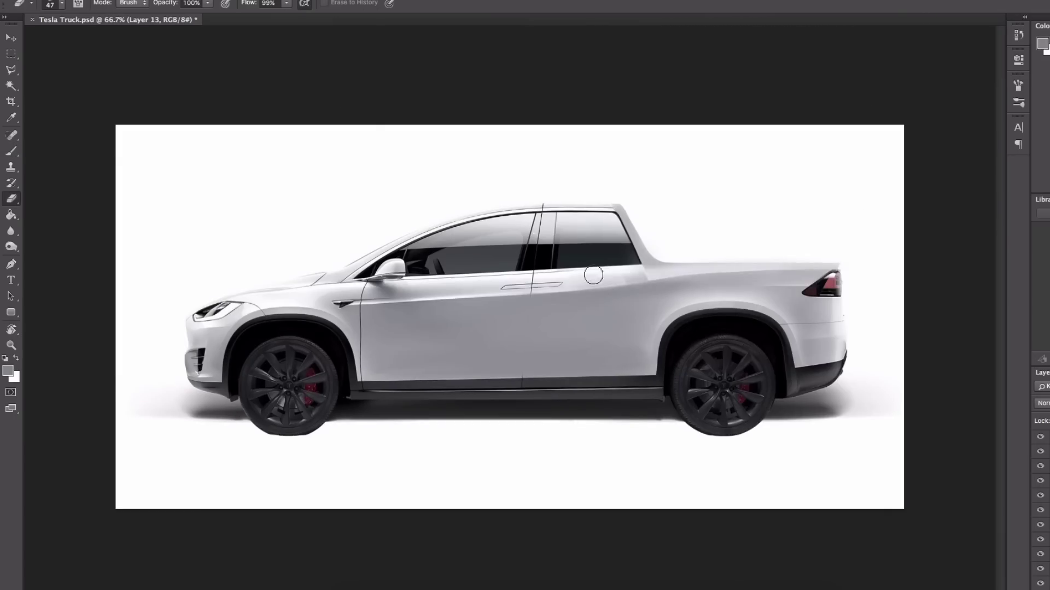
pyautogui.moveTo(589, 276)
pyautogui.mouseDown()
pyautogui.moveTo(786, 292)
pyautogui.moveTo(842, 279)
pyautogui.moveTo(850, 333)
pyautogui.mouseUp()
# Step: Paint over the tail light and rear end of the bed with sampled body colours, softening the edges with the eraser
pyautogui.press('b')
pyautogui.keyDown('alt'); pyautogui.click(636, 297); pyautogui.keyUp('alt')
pyautogui.press('e')
pyautogui.rightClick(860, 254)
pyautogui.keyDown('alt'); pyautogui.click(793, 275); pyautogui.keyUp('alt')
pyautogui.click(678, 185)
pyautogui.press('b')
pyautogui.moveTo(804, 301); pyautogui.dragTo(837, 295)
pyautogui.keyDown('alt'); pyautogui.click(867, 257); pyautogui.keyUp('alt')
pyautogui.moveTo(853, 268); pyautogui.dragTo(851, 326)
# Step: Paint the bed's rear edge as a straight vertical line with a different brush
pyautogui.press('e')
pyautogui.press('b')
pyautogui.rightClick(854, 220)
pyautogui.doubleClick(970, 275)
pyautogui.moveTo(711, 238)
pyautogui.mouseDown()
pyautogui.moveTo(804, 238)
pyautogui.moveTo(703, 225)
pyautogui.mouseUp()
pyautogui.keyDown('super'); pyautogui.click(861, 290); pyautogui.keyUp('super')
pyautogui.keyDown('super'); pyautogui.click(861, 290); pyautogui.keyUp('super')
pyautogui.moveTo(850, 276); pyautogui.dragTo(850, 391)
pyautogui.press('super+minus')
pyautogui.press('super+minus')
# Step: Try sampled body colour and eraser strokes on the rear corner of the bed, and undo them
pyautogui.keyDown('alt'); pyautogui.click(819, 286); pyautogui.keyUp('alt')
pyautogui.keyDown('super'); pyautogui.click(851, 291); pyautogui.keyUp('super')
pyautogui.moveTo(807, 274); pyautogui.dragTo(818, 364)
pyautogui.press('super+z')
pyautogui.rightClick(856, 253)
pyautogui.press('e')
pyautogui.moveTo(810, 220); pyautogui.dragTo(730, 216)
pyautogui.press('super+alt+z')
pyautogui.press('super+alt+z')
# Step: Clean up the tailgate's rear edge with the swapped brush colour, and add a layer for blending with a 74 px eraser
pyautogui.press('b')
pyautogui.rightClick(870, 257)
pyautogui.doubleClick(985, 334)
pyautogui.press('x')
pyautogui.moveTo(856, 295)
pyautogui.mouseDown()
pyautogui.moveTo(862, 345)
pyautogui.moveTo(815, 277)
pyautogui.moveTo(850, 328)
pyautogui.mouseUp()
pyautogui.press('super+alt+shift+n')
pyautogui.press('x')
pyautogui.rightClick(805, 276)
pyautogui.press('e')
pyautogui.press('super+minus')
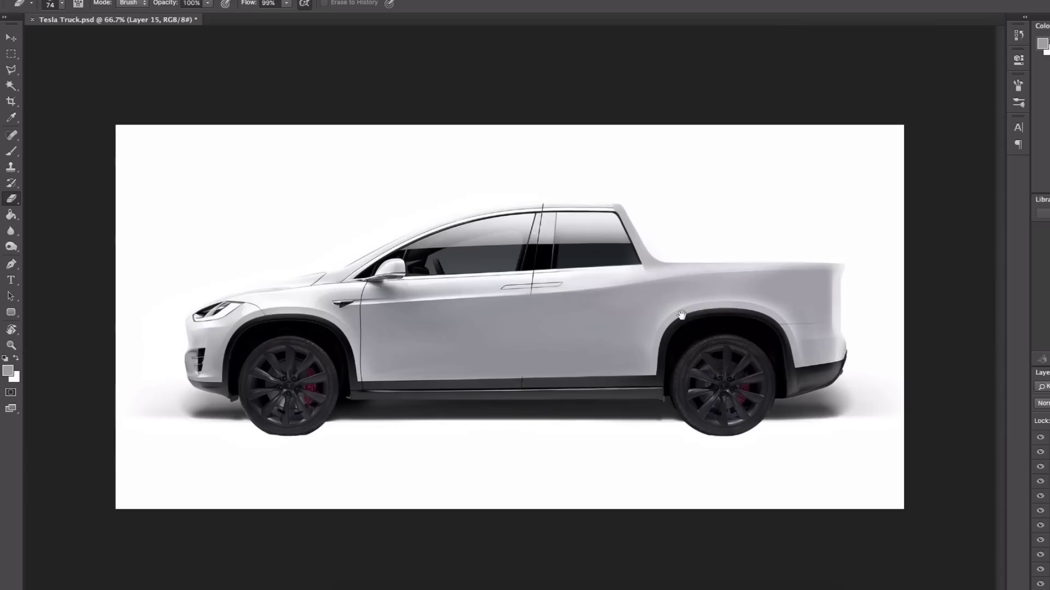
# Step: Paint a light highlight along the top edge of the bed on a new layer and soften it with the eraser
pyautogui.press('b')
pyautogui.press('super+alt+shift+n')
pyautogui.keyDown('super'); pyautogui.click(792, 284); pyautogui.keyUp('super')
pyautogui.keyDown('alt'); pyautogui.click(684, 260); pyautogui.keyUp('alt')
pyautogui.moveTo(705, 253)
pyautogui.mouseDown()
pyautogui.moveTo(691, 254)
pyautogui.moveTo(881, 255)
pyautogui.mouseUp()
pyautogui.press('e')
pyautogui.moveTo(740, 289); pyautogui.dragTo(841, 285)
pyautogui.moveTo(900, 257); pyautogui.dragTo(711, 229)
# Step: Paint a white trim line along the slanted rear edge of the side window with a 9 px hard brush
pyautogui.hotkey('ctrl', '-')
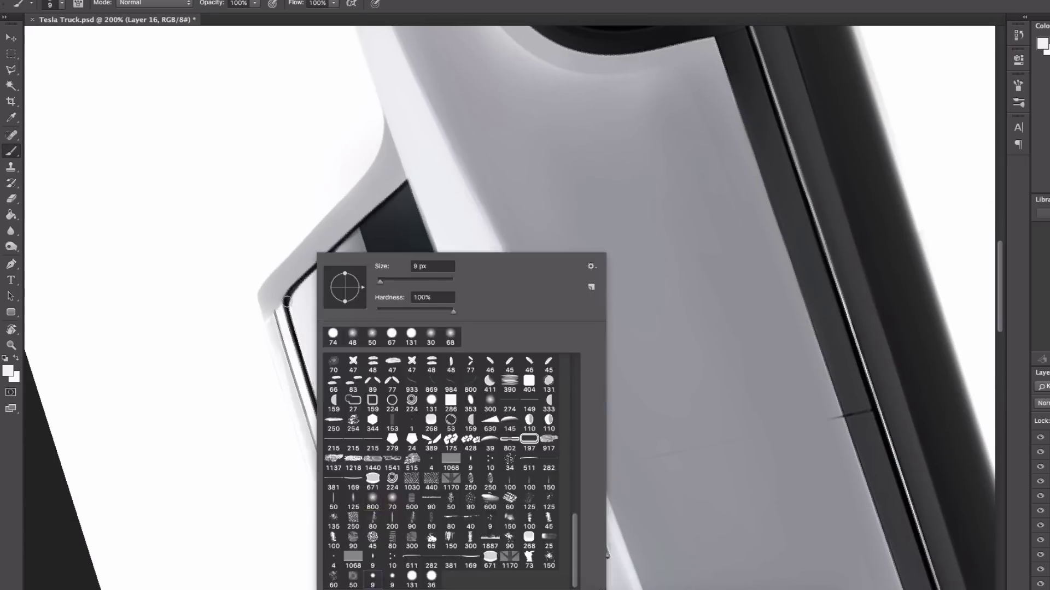
pyautogui.press('Return')
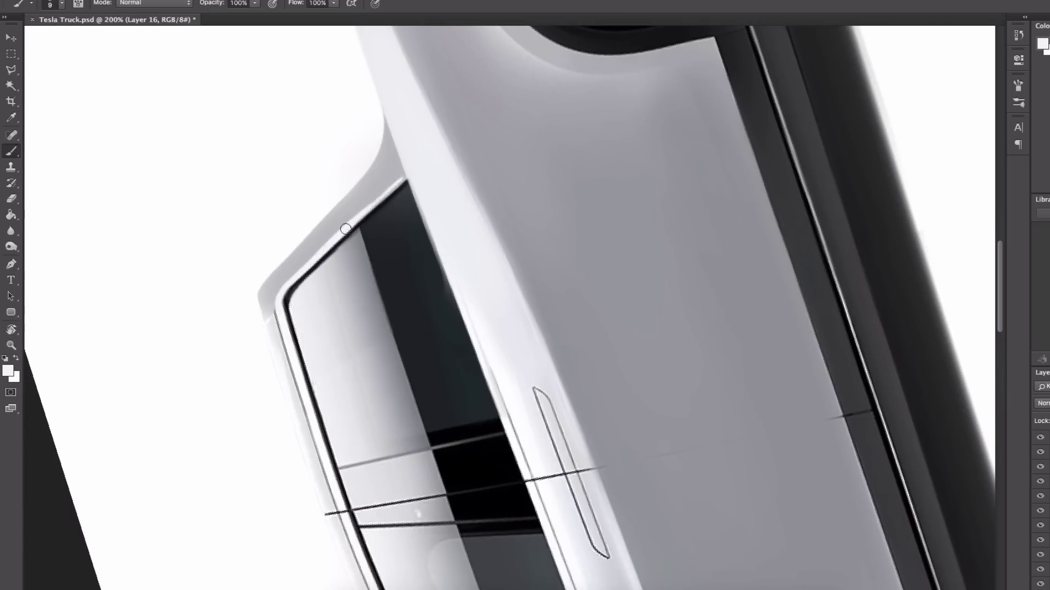
pyautogui.moveTo(403, 179)
pyautogui.mouseDown()
pyautogui.moveTo(289, 268)
pyautogui.moveTo(358, 228)
pyautogui.mouseUp()
# Step: Touch up the window's dark outline and white trim at the rear corner with sampled colours and a 5 px brush
pyautogui.keyDown('alt'); pyautogui.click(286, 307); pyautogui.keyUp('alt')
pyautogui.rightClick(321, 270)
pyautogui.write('5')
pyautogui.press('Return')
pyautogui.keyDown('alt'); pyautogui.click(399, 180); pyautogui.keyUp('alt')
pyautogui.keyDown('alt'); pyautogui.click(286, 304); pyautogui.keyUp('alt')
pyautogui.keyDown('super'); pyautogui.click(273, 304); pyautogui.keyUp('super')
pyautogui.moveTo(285, 298)
pyautogui.mouseDown()
pyautogui.moveTo(409, 154)
pyautogui.moveTo(315, 235)
pyautogui.mouseUp()
# Step: Clean up the cab's rear pillar and its outer edge with long strokes in sampled colours
pyautogui.moveTo(306, 252); pyautogui.dragTo(440, 125)
pyautogui.moveTo(355, 209); pyautogui.dragTo(440, 125)
pyautogui.moveTo(184, 375); pyautogui.dragTo(404, 162)
pyautogui.keyDown('alt'); pyautogui.click(274, 286); pyautogui.keyUp('alt')
pyautogui.moveTo(292, 264); pyautogui.dragTo(410, 158)
# Step: Paint soft shading over the cab's rear pillar and roof on a new layer and blend it with the eraser
pyautogui.rightClick(209, 251)
pyautogui.doubleClick(293, 553)
pyautogui.press('alt+shift+super+n')
pyautogui.moveTo(452, 293); pyautogui.dragTo(372, 293)
pyautogui.click(178, 374)
pyautogui.moveTo(399, 62); pyautogui.dragTo(216, 295)
pyautogui.press('e')
pyautogui.moveTo(222, 412)
pyautogui.mouseDown()
pyautogui.moveTo(336, 240)
pyautogui.moveTo(453, 109)
pyautogui.mouseUp()
# Step: Erase excess paint along the roofline and restore the canvas to its unrotated view
pyautogui.press('super+minus')
pyautogui.press('super+minus')
pyautogui.press('super+minus')
pyautogui.keyDown('super'); pyautogui.click(328, 282); pyautogui.keyUp('super')
pyautogui.keyDown('super'); pyautogui.click(328, 281); pyautogui.keyUp('super')
pyautogui.moveTo(411, 338)
pyautogui.mouseDown()
pyautogui.moveTo(360, 400)
pyautogui.moveTo(340, 554)
pyautogui.mouseUp()
pyautogui.press('super+minus')
pyautogui.press('super+minus')
pyautogui.press('super+minus')
pyautogui.press('r')
pyautogui.press('Escape')
# Step: Fill out the cab's rear pillar with sampled body grey on a new layer
pyautogui.press('b')
pyautogui.keyDown('super'); pyautogui.click(670, 247); pyautogui.keyUp('super')
pyautogui.keyDown('super'); pyautogui.click(669, 247); pyautogui.keyUp('super')
pyautogui.keyDown('alt'); pyautogui.click(620, 282); pyautogui.keyUp('alt')
pyautogui.press('alt+shift+super+n')
pyautogui.moveTo(547, 140); pyautogui.dragTo(626, 268)
pyautogui.moveTo(563, 142); pyautogui.dragTo(669, 290)
pyautogui.moveTo(519, 123); pyautogui.dragTo(687, 300)
# Step: Trim and soften the edges of the painted rear pillar with a 31 px eraser
pyautogui.press('e')
pyautogui.moveTo(580, 128); pyautogui.dragTo(697, 290)
pyautogui.moveTo(591, 314); pyautogui.dragTo(697, 309)
pyautogui.moveTo(514, 143); pyautogui.dragTo(563, 251)
pyautogui.moveTo(622, 183); pyautogui.dragTo(697, 303)
pyautogui.press('super+minus')
pyautogui.press('super+minus')
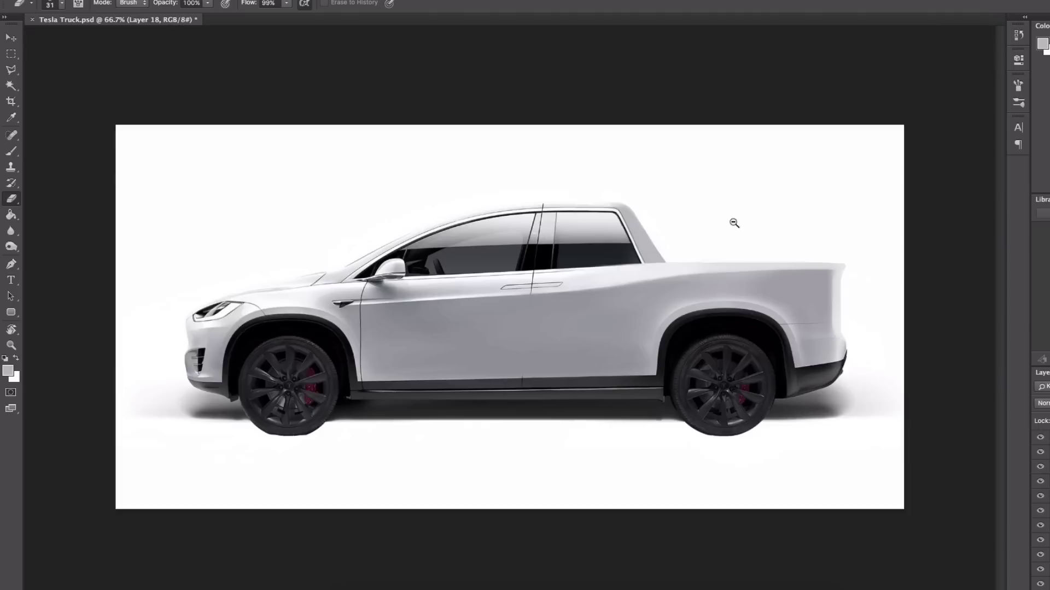
# Step: Repaint the rear pillar with a lighter sampled body colour and blend its front edge with the eraser
pyautogui.keyDown('super'); pyautogui.click(665, 228); pyautogui.keyUp('super')
pyautogui.keyDown('super'); pyautogui.click(665, 228); pyautogui.keyUp('super')
pyautogui.press('b')
pyautogui.keyDown('alt'); pyautogui.click(473, 167); pyautogui.keyUp('alt')
pyautogui.moveTo(525, 186); pyautogui.dragTo(629, 350)
pyautogui.moveTo(612, 263); pyautogui.dragTo(659, 339)
pyautogui.press('e')
pyautogui.moveTo(506, 200); pyautogui.dragTo(571, 323)
pyautogui.press('super+minus')
pyautogui.press('super+minus')
# Step: Shape a small pointed spoiler at the rear end of the roof with a fine brush and sampled colours
pyautogui.keyDown('super'); pyautogui.click(628, 185); pyautogui.keyUp('super')
pyautogui.keyDown('super'); pyautogui.click(628, 185); pyautogui.keyUp('super')
pyautogui.press('b')
pyautogui.rightClick(576, 179)
pyautogui.moveTo(651, 200); pyautogui.dragTo(642, 200)
pyautogui.keyDown('alt'); pyautogui.click(403, 183); pyautogui.keyUp('alt')
pyautogui.moveTo(500, 173); pyautogui.dragTo(639, 182)
pyautogui.keyDown('alt'); pyautogui.click(827, 552); pyautogui.keyUp('alt')
pyautogui.press('[')
pyautogui.press('super+minus')
pyautogui.press('super+minus')
pyautogui.press('super+minus')
# Step: Try a light stroke down the rear pillar, undo it, and sample a dark colour for a 3 px brush
pyautogui.keyDown('super'); pyautogui.click(671, 209); pyautogui.keyUp('super')
pyautogui.keyDown('super'); pyautogui.click(671, 210); pyautogui.keyUp('super')
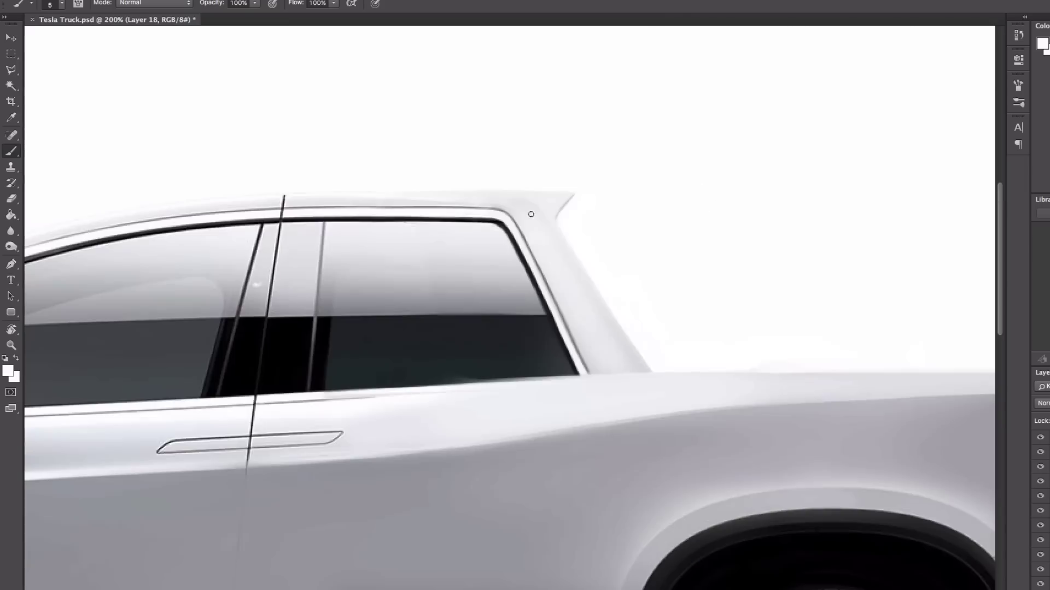
pyautogui.moveTo(521, 225); pyautogui.dragTo(564, 322)
pyautogui.press('super+z')
pyautogui.keyDown('alt'); pyautogui.click(515, 242); pyautogui.keyUp('alt')
pyautogui.press('[')
pyautogui.press('[')
pyautogui.press('[')
pyautogui.press('[')
pyautogui.press('[')
pyautogui.press('[')
pyautogui.press('[')
pyautogui.press('[')
pyautogui.press('[')
pyautogui.press('[')
pyautogui.press('[')
pyautogui.hotkey('ctrl', '-')
pyautogui.hotkey('ctrl', '-')
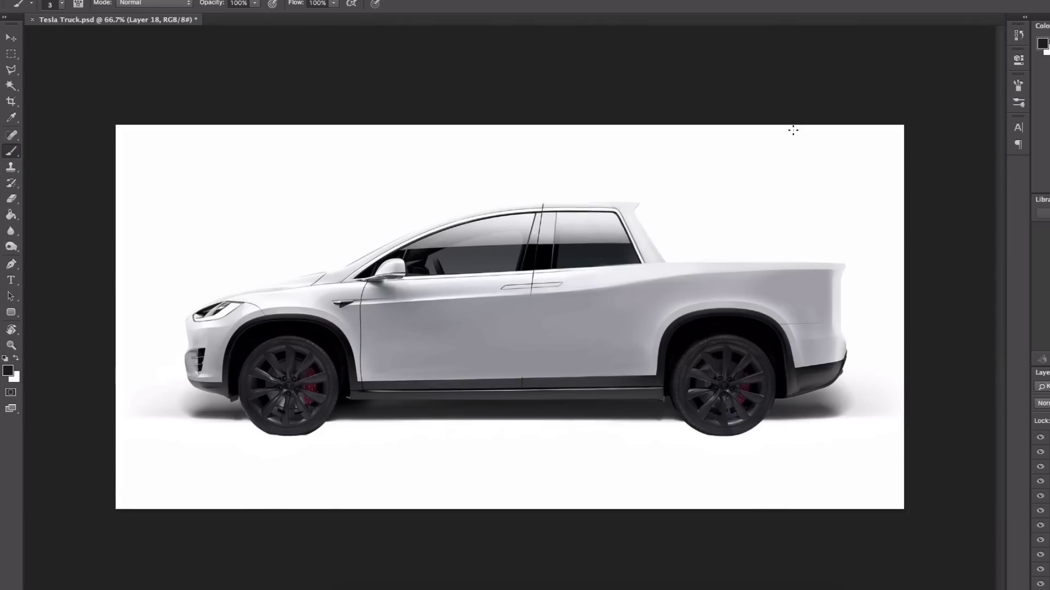
# Step: Paint over the background behind the spoiler with sampled white and a 10 px brush
pyautogui.keyDown('super'); pyautogui.click(245, 303); pyautogui.keyUp('super')
pyautogui.keyDown('super'); pyautogui.click(245, 303); pyautogui.keyUp('super')
pyautogui.keyDown('alt'); pyautogui.click(757, 165); pyautogui.keyUp('alt')
pyautogui.press(']')
pyautogui.press(']')
pyautogui.press(']')
pyautogui.press(']')
pyautogui.press(']')
pyautogui.press(']')
pyautogui.press(']')
pyautogui.moveTo(711, 166); pyautogui.dragTo(806, 159)
pyautogui.press('super+minus')
pyautogui.press('super+minus')
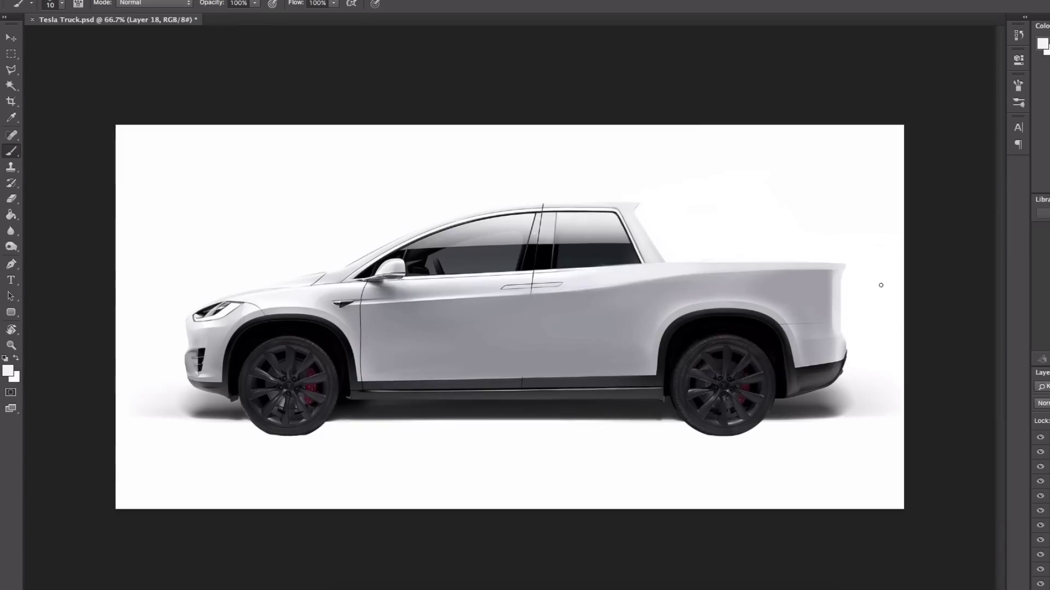
# Step: Darken the underside between the wheels with a sampled dark colour
pyautogui.keyDown('alt'); pyautogui.click(347, 394); pyautogui.keyUp('alt')
pyautogui.moveTo(376, 402)
pyautogui.mouseDown()
pyautogui.moveTo(354, 394)
pyautogui.moveTo(614, 396)
pyautogui.mouseUp()
pyautogui.keyDown('super'); pyautogui.click(311, 419); pyautogui.keyUp('super')
pyautogui.moveTo(632, 270); pyautogui.dragTo(787, 272)
# Step: Add finer dark strokes along the lower edge of the sill with a smaller brush
pyautogui.press('[')
pyautogui.press('[')
pyautogui.press('[')
pyautogui.press('[')
pyautogui.press('[')
pyautogui.press('[')
pyautogui.press('[')
pyautogui.moveTo(594, 267); pyautogui.dragTo(869, 268)
pyautogui.moveTo(869, 267); pyautogui.dragTo(668, 273)
pyautogui.moveTo(668, 274); pyautogui.dragTo(836, 275)
# Step: Paint a dark ground shadow beneath the truck and around the wheels on a new layer with a different brush
pyautogui.press('super+shift+alt+n')
pyautogui.rightClick(788, 254)
pyautogui.moveTo(850, 282); pyautogui.dragTo(856, 282)
pyautogui.press('Return')
pyautogui.moveTo(358, 300); pyautogui.dragTo(602, 298)
pyautogui.moveTo(221, 334)
pyautogui.mouseDown()
pyautogui.moveTo(738, 318)
pyautogui.moveTo(334, 317)
pyautogui.mouseUp()
pyautogui.moveTo(787, 328)
pyautogui.mouseDown()
pyautogui.moveTo(588, 309)
pyautogui.moveTo(885, 295)
pyautogui.moveTo(809, 290)
pyautogui.mouseUp()
pyautogui.moveTo(459, 275); pyautogui.dragTo(903, 237)
# Step: Extend the ground shadow toward the front of the truck with a larger brush
pyautogui.press(']')
pyautogui.press(']')
pyautogui.press(']')
pyautogui.press(']')
pyautogui.press(']')
pyautogui.press(']')
pyautogui.press(']')
pyautogui.press(']')
pyautogui.moveTo(476, 276); pyautogui.dragTo(383, 232)
# Step: Soften the outer edges of the ground shadow with the eraser and set the brush size to 208 px
pyautogui.press('e')
pyautogui.moveTo(390, 218); pyautogui.dragTo(378, 249)
pyautogui.rightClick(581, 232)
pyautogui.moveTo(651, 258); pyautogui.dragTo(689, 259)
pyautogui.click(526, 205)
pyautogui.moveTo(875, 230); pyautogui.dragTo(339, 242)
pyautogui.press('super+minus')
pyautogui.rightClick(683, 252)
pyautogui.write('208')
pyautogui.press('Return')
pyautogui.press('x')
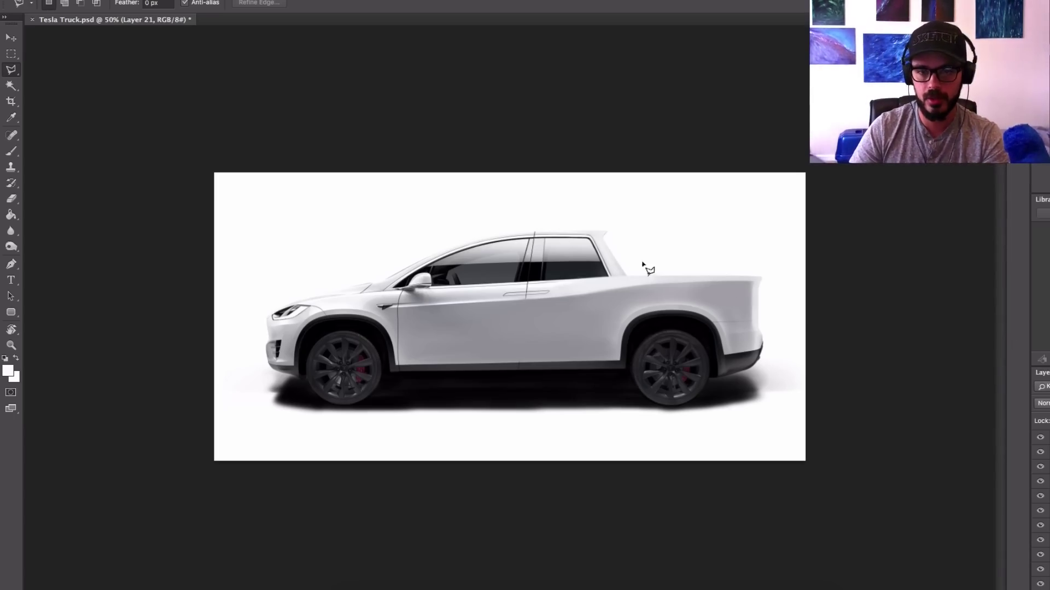
# Step: Move the truck's rear section, including the rear wheel, farther back to lengthen the bed
pyautogui.press('v')
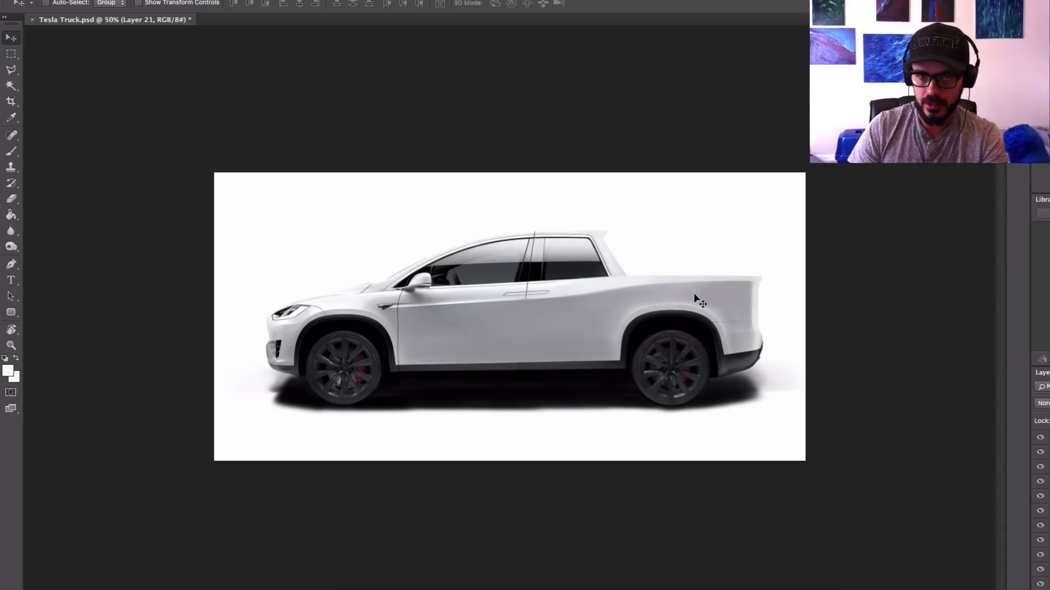
pyautogui.moveTo(693, 290)
pyautogui.mouseDown()
pyautogui.moveTo(700, 296)
pyautogui.moveTo(689, 300)
pyautogui.moveTo(701, 299)
pyautogui.mouseUp()
pyautogui.press('super+z')
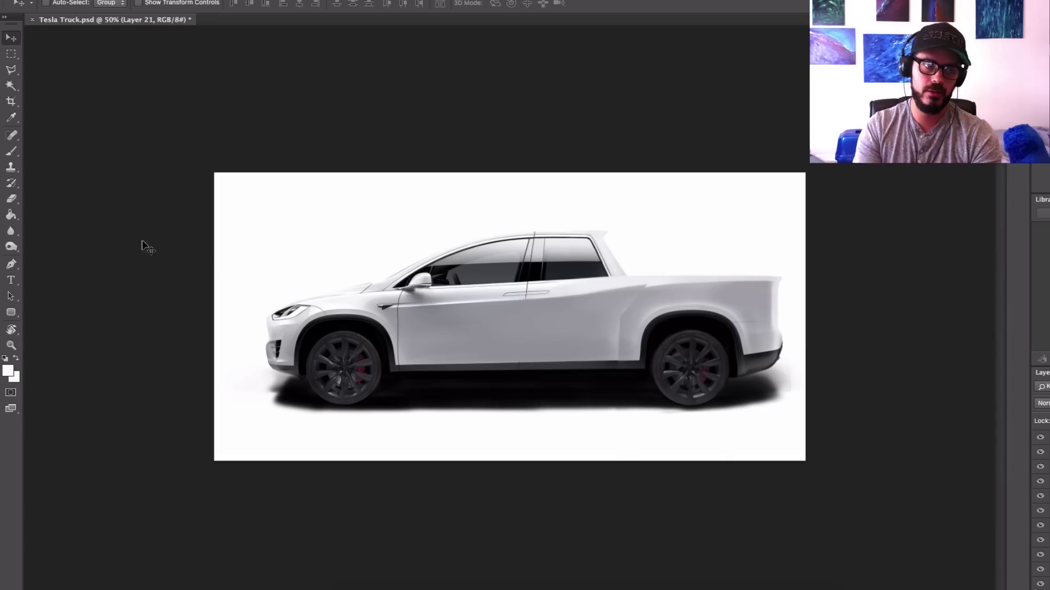
# Step: Select the truck's rear end behind the wheel, stretch it to about 110% width and deselect
pyautogui.click(11, 54)
pyautogui.moveTo(747, 257); pyautogui.dragTo(794, 400)
pyautogui.press('super+t')
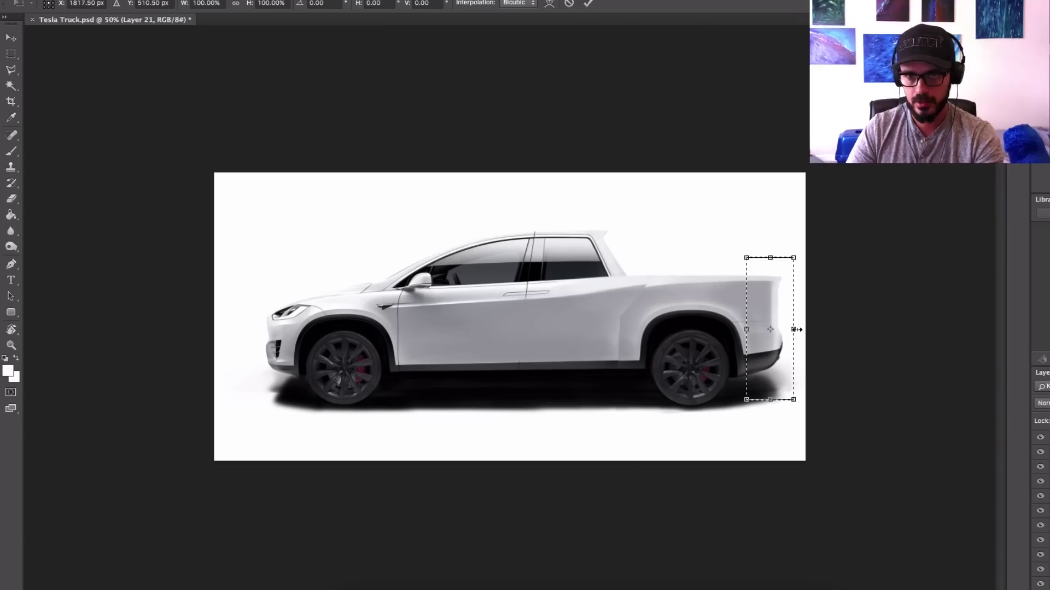
pyautogui.moveTo(794, 330); pyautogui.dragTo(798, 330)
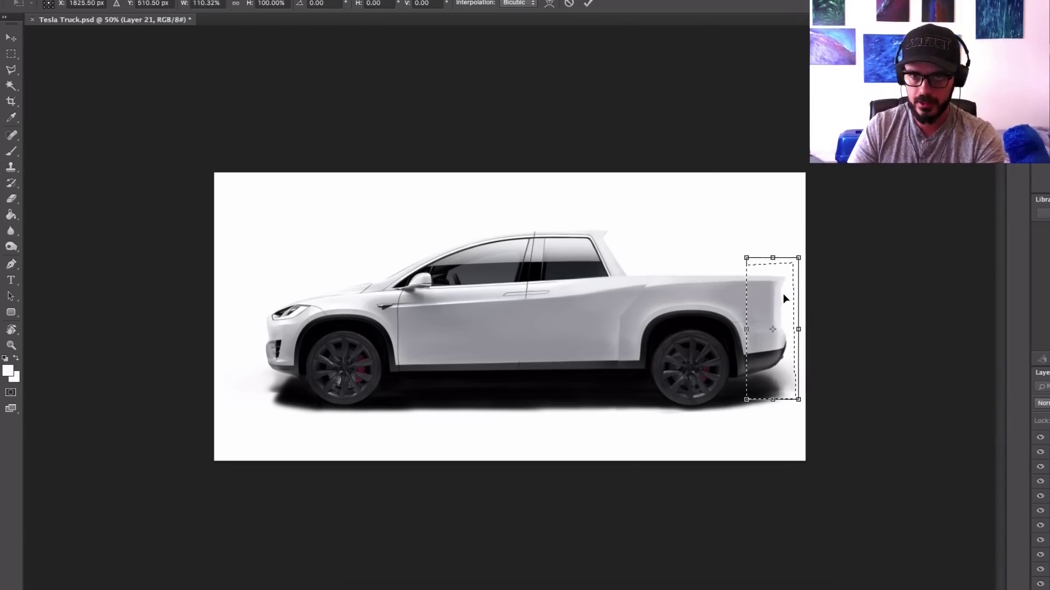
pyautogui.press('Return')
pyautogui.press('super+d')
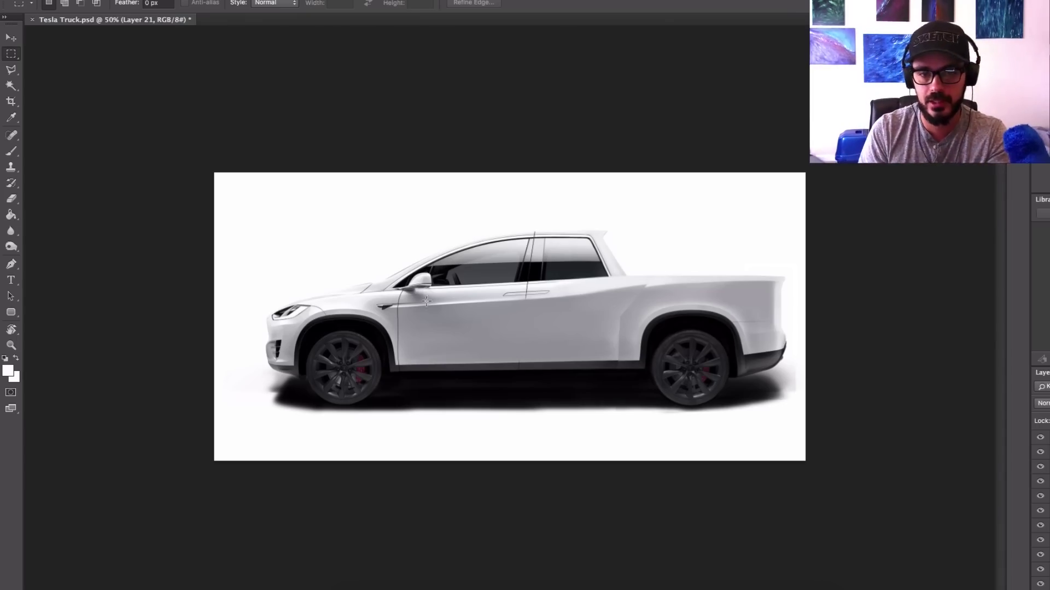
# Step: Sketch a red line with a 9 px brush along the truck's side from the front fender up to the tail
pyautogui.click(12, 151)
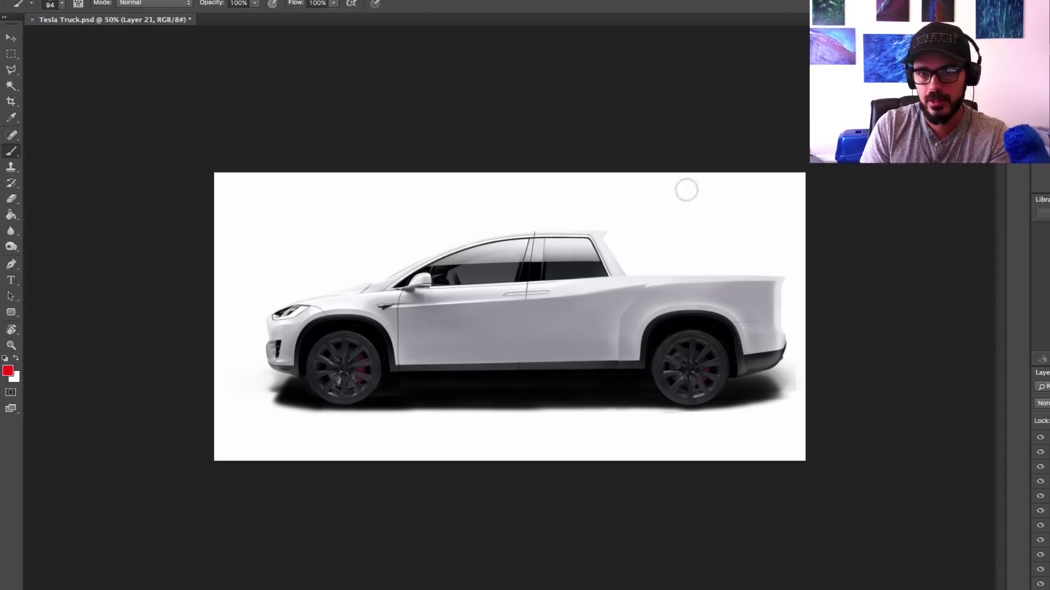
pyautogui.moveTo(528, 294); pyautogui.dragTo(512, 295)
pyautogui.rightClick(586, 241)
pyautogui.click(651, 571)
pyautogui.click(388, 307)
pyautogui.moveTo(358, 310); pyautogui.dragTo(794, 286)
pyautogui.press('super+z')
pyautogui.moveTo(624, 288); pyautogui.dragTo(795, 281)
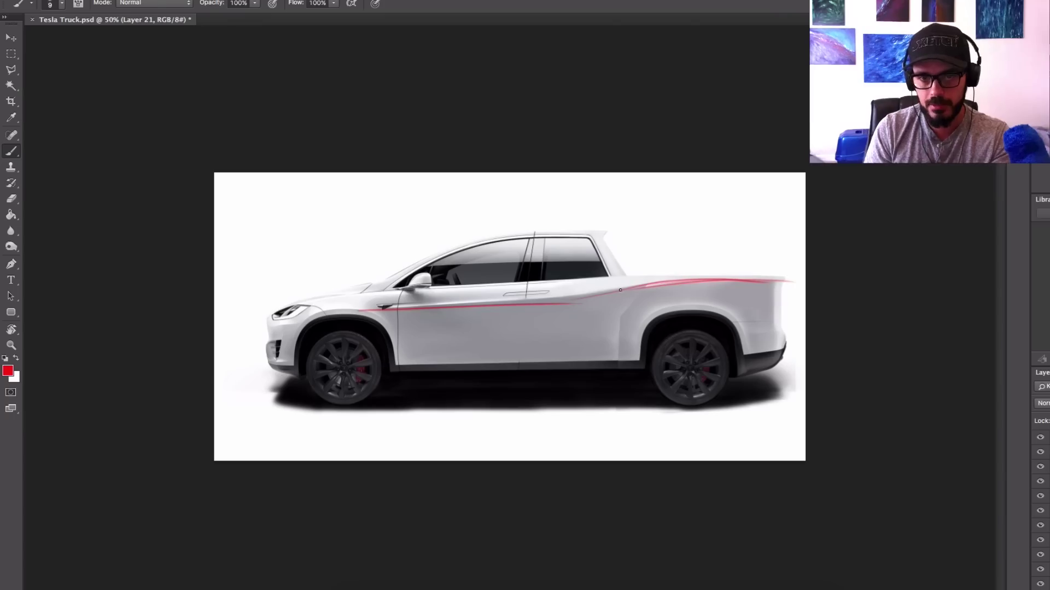
pyautogui.moveTo(567, 299); pyautogui.dragTo(794, 280)
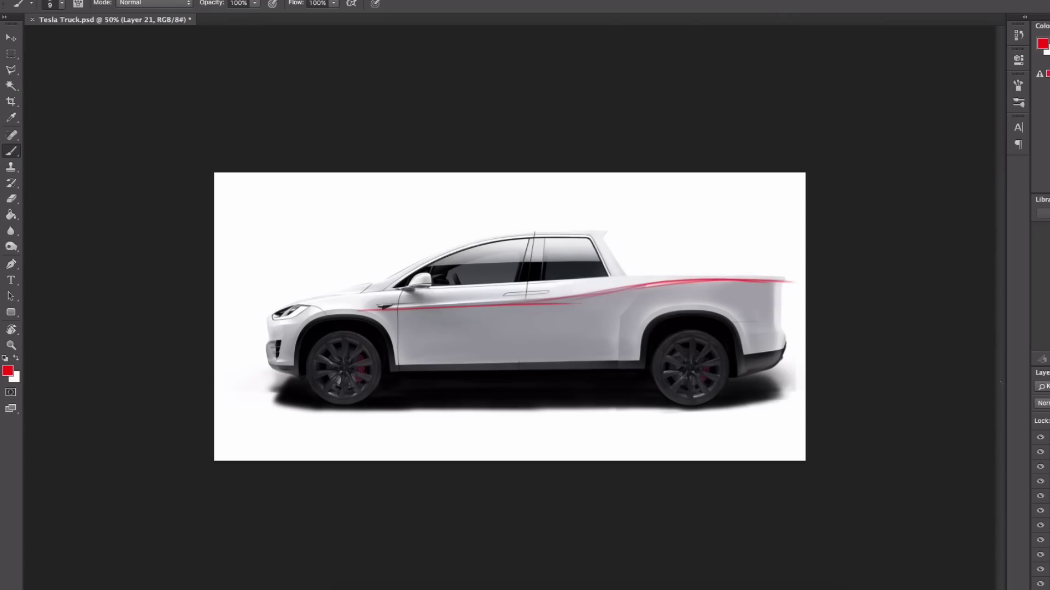
# Step: Undo the red line strokes on the truck's side
pyautogui.press('alt+super+z')
pyautogui.press('alt+super+z')
pyautogui.press('alt+super+z')
pyautogui.press('alt+super+z')
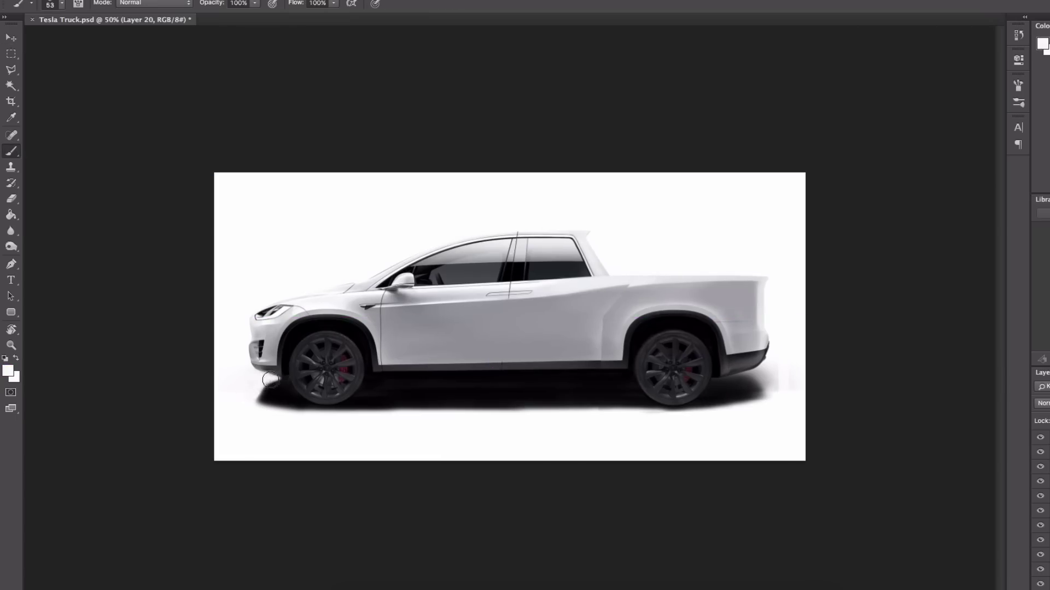
# Step: Paint white over the stray marks behind the rear bumper and along the rear part of the ground shadow
pyautogui.press('super+equal')
pyautogui.press('super+equal')
pyautogui.moveTo(864, 396)
pyautogui.mouseDown()
pyautogui.moveTo(893, 403)
pyautogui.moveTo(881, 410)
pyautogui.mouseUp()
pyautogui.moveTo(645, 495); pyautogui.dragTo(832, 497)
pyautogui.moveTo(735, 489); pyautogui.dragTo(901, 452)
# Step: Clean up the ground shadow's lower edge from the front wheel to the tail with sampled background white
pyautogui.press('[')
pyautogui.press('[')
pyautogui.press('[')
pyautogui.press('[')
pyautogui.press('[')
pyautogui.press('[')
pyautogui.press('[')
pyautogui.press('[')
pyautogui.press('[')
pyautogui.keyDown('alt'); pyautogui.click(858, 410); pyautogui.keyUp('alt')
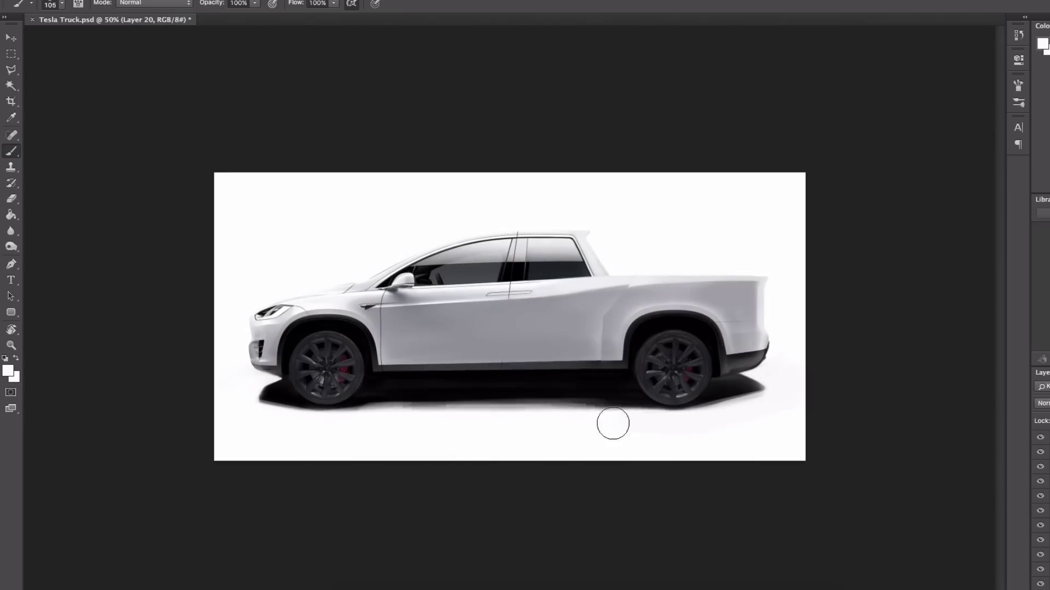
pyautogui.moveTo(383, 420); pyautogui.dragTo(760, 412)
# Step: Smooth the body side between the door and the rear wheel arch by painting over the seams with sampled body colours
pyautogui.press('super+plus')
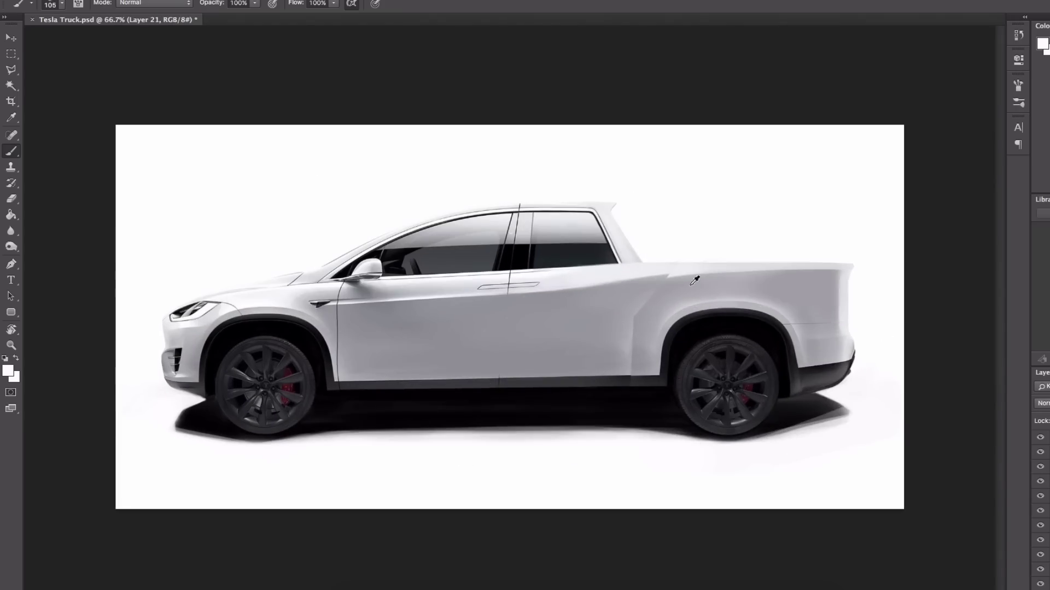
pyautogui.rightClick(730, 284)
pyautogui.moveTo(620, 335); pyautogui.dragTo(608, 338)
pyautogui.press('super+plus')
pyautogui.press('super+plus')
pyautogui.rightClick(659, 350)
pyautogui.moveTo(273, 371); pyautogui.dragTo(585, 368)
pyautogui.moveTo(334, 396); pyautogui.dragTo(713, 392)
pyautogui.rightClick(609, 328)
pyautogui.click(672, 500)
pyautogui.moveTo(566, 300)
pyautogui.mouseDown()
pyautogui.moveTo(367, 331)
pyautogui.moveTo(262, 330)
pyautogui.mouseUp()
pyautogui.moveTo(618, 328)
pyautogui.mouseDown()
pyautogui.moveTo(598, 314)
pyautogui.moveTo(558, 335)
pyautogui.mouseUp()
# Step: Paint the dark rocker panel ahead of the rear wheel with a 9 px brush in a sampled dark grey
pyautogui.rightClick(680, 358)
pyautogui.doubleClick(764, 581)
pyautogui.moveTo(663, 353); pyautogui.dragTo(696, 350)
pyautogui.press('super+z')
pyautogui.keyDown('alt'); pyautogui.click(471, 357); pyautogui.keyUp('alt')
pyautogui.press('super+plus')
pyautogui.moveTo(526, 377); pyautogui.dragTo(705, 244)
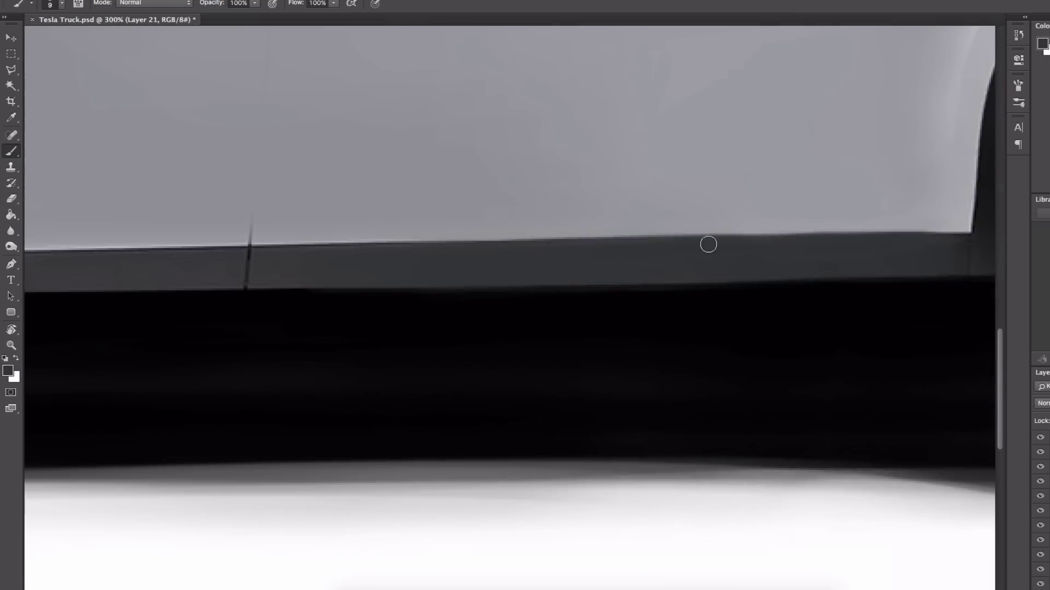
# Step: Reduce the brush to 2 px and redraw the rocker panel's upper edge from the door seam to the rear wheel arch
pyautogui.press('[')
pyautogui.press('[')
pyautogui.press('[')
pyautogui.press('[')
pyautogui.press('[')
pyautogui.press('[')
pyautogui.press('[')
pyautogui.moveTo(298, 245); pyautogui.dragTo(970, 231)
pyautogui.press('super+minus')
pyautogui.press('super+minus')
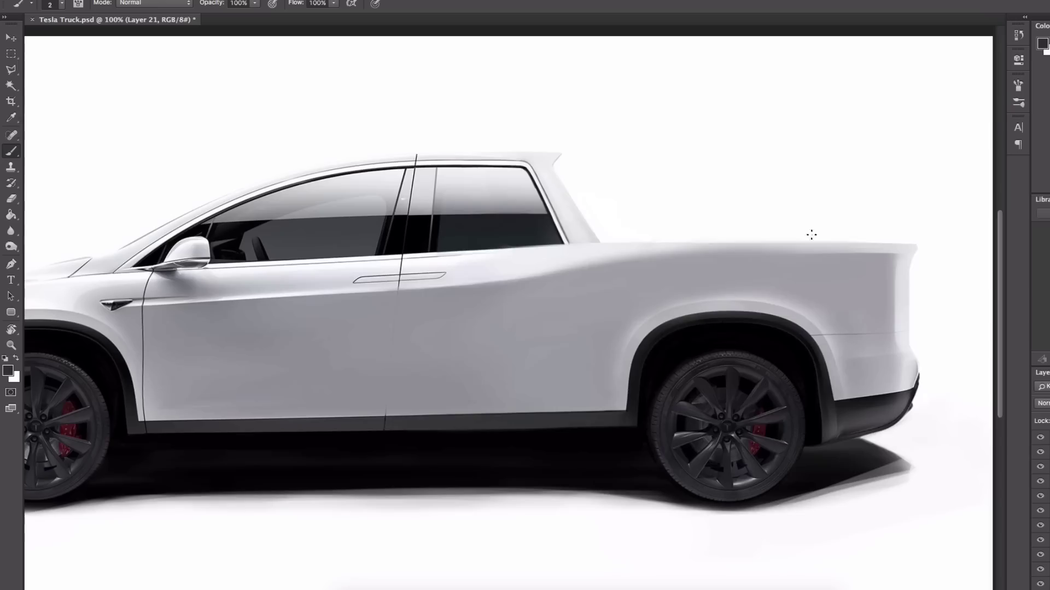
# Step: Touch up the upper bed side with a sampled body colour and blend the strokes with the eraser
pyautogui.keyDown('alt'); pyautogui.click(265, 279); pyautogui.keyUp('alt')
pyautogui.moveTo(680, 259); pyautogui.dragTo(667, 258)
pyautogui.click(755, 284)
pyautogui.press('e')
pyautogui.rightClick(624, 253)
pyautogui.doubleClick(719, 580)
pyautogui.moveTo(514, 298); pyautogui.dragTo(838, 300)
pyautogui.moveTo(505, 230); pyautogui.dragTo(885, 175)
# Step: Paint a crisp light edge along the shoulder line running from the doors up over the bed side
pyautogui.press('super+minus')
pyautogui.press('b')
pyautogui.keyDown('alt'); pyautogui.click(561, 323); pyautogui.keyUp('alt')
pyautogui.press('super+plus')
pyautogui.press('super+plus')
pyautogui.keyDown('alt'); pyautogui.click(813, 180); pyautogui.keyUp('alt')
pyautogui.moveTo(351, 216); pyautogui.dragTo(423, 174)
pyautogui.moveTo(423, 174); pyautogui.dragTo(911, 135)
pyautogui.moveTo(911, 135); pyautogui.dragTo(691, 173)
pyautogui.moveTo(691, 173); pyautogui.dragTo(864, 147)
pyautogui.press('super+minus')
pyautogui.press('super+minus')
# Step: Paint a dark trim strip from the rear window's lower corner to the back of the pillar and refine its end
pyautogui.keyDown('super'); pyautogui.click(621, 259); pyautogui.keyUp('super')
pyautogui.keyDown('alt'); pyautogui.click(599, 261); pyautogui.keyUp('alt')
pyautogui.moveTo(613, 275)
pyautogui.mouseDown()
pyautogui.moveTo(715, 271)
pyautogui.moveTo(724, 283)
pyautogui.mouseUp()
pyautogui.rightClick(657, 274)
pyautogui.moveTo(713, 273)
pyautogui.mouseDown()
pyautogui.moveTo(623, 280)
pyautogui.moveTo(729, 265)
pyautogui.mouseUp()
pyautogui.keyDown('alt'); pyautogui.click(735, 264); pyautogui.keyUp('alt')
pyautogui.moveTo(722, 282); pyautogui.dragTo(714, 266)
pyautogui.keyDown('alt'); pyautogui.click(737, 264); pyautogui.keyUp('alt')
pyautogui.keyDown('alt'); pyautogui.keyDown('super'); pyautogui.click(736, 264); pyautogui.keyUp('super'); pyautogui.keyUp('alt')
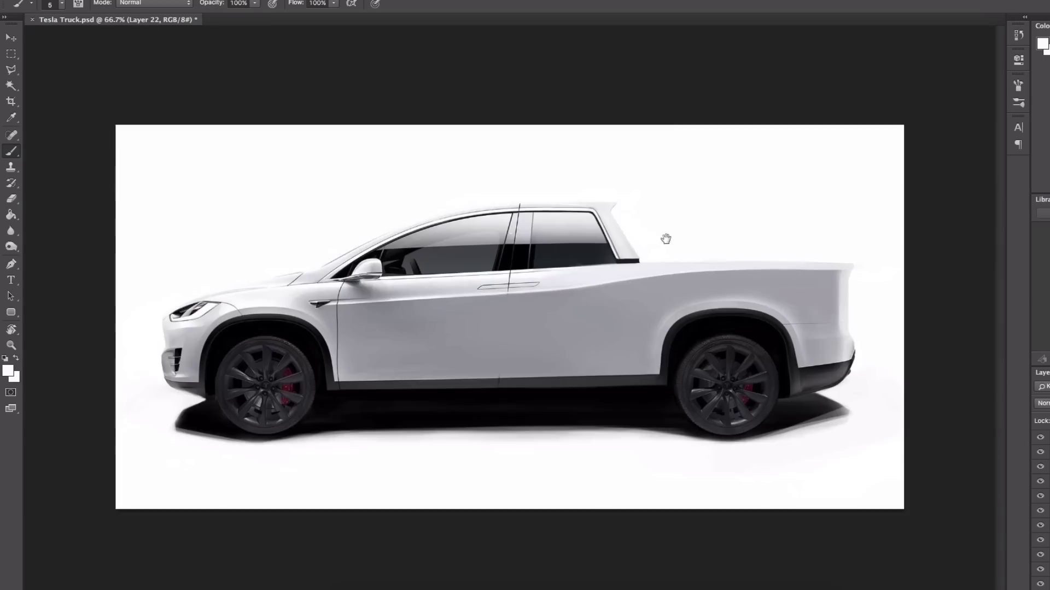
# Step: Paint sampled body colour on a new layer along the area below the rear window and the base of the pillar
pyautogui.press('e')
pyautogui.keyDown('super'); pyautogui.click(679, 294); pyautogui.keyUp('super')
pyautogui.press('super+shift+alt+n')
pyautogui.press('b')
pyautogui.rightClick(736, 251)
pyautogui.keyDown('alt'); pyautogui.click(586, 253); pyautogui.keyUp('alt')
pyautogui.moveTo(586, 253); pyautogui.dragTo(339, 262)
pyautogui.moveTo(545, 257); pyautogui.dragTo(591, 268)
pyautogui.press('e')
pyautogui.scroll(-3, 530, 266)
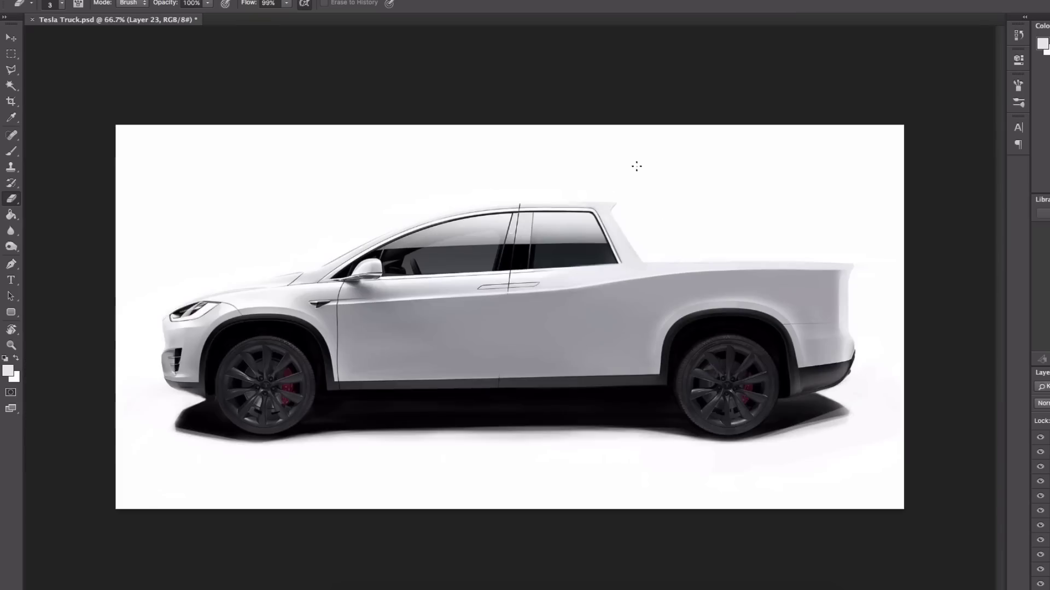
# Step: Paint soft grey shading at the rear corner of the cab roof with a sampled colour
pyautogui.press('l')
pyautogui.press('b')
pyautogui.scroll(2, 609, 222)
pyautogui.keyDown('alt'); pyautogui.click(797, 384); pyautogui.keyUp('alt')
pyautogui.scroll(1, 628, 187)
pyautogui.moveTo(617, 170); pyautogui.dragTo(594, 184)
# Step: Erase the excess grey around the rear roof corner and down the back of the pillar
pyautogui.press('e')
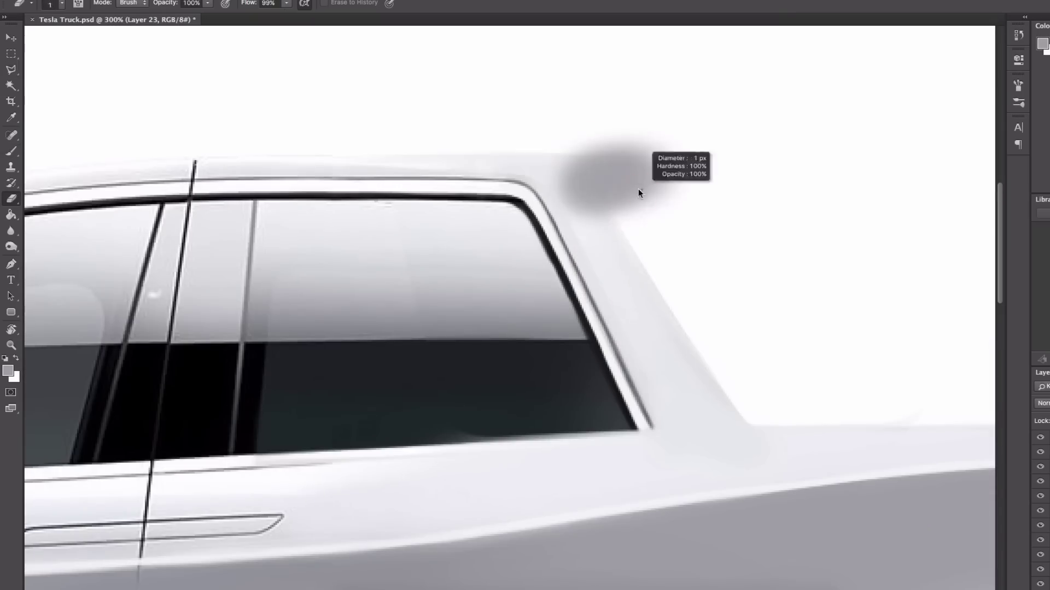
pyautogui.moveTo(628, 219)
pyautogui.mouseDown()
pyautogui.moveTo(563, 143)
pyautogui.moveTo(636, 144)
pyautogui.mouseUp()
pyautogui.moveTo(634, 144); pyautogui.dragTo(559, 235)
pyautogui.scroll(-2, 541, 176)
pyautogui.moveTo(634, 257); pyautogui.dragTo(625, 245)
pyautogui.scroll(1, 729, 347)
# Step: Copy the lassoed rear roof corner and pillar to a new layer and shift the copy toward the bed
pyautogui.click(9, 71)
pyautogui.click(506, 119)
pyautogui.press('super+j')
pyautogui.press('v')
pyautogui.hotkey('shift', 'Right')
pyautogui.hotkey('shift', 'Right')
pyautogui.hotkey('shift', 'Right')
pyautogui.hotkey('shift', 'Right')
# Step: Blend the shifted pillar into the roof and bed by painting over its joints with sampled body colours
pyautogui.press('b')
pyautogui.keyDown('alt'); pyautogui.click(525, 130); pyautogui.keyUp('alt')
pyautogui.moveTo(538, 137); pyautogui.dragTo(527, 142)
pyautogui.moveTo(546, 176); pyautogui.dragTo(550, 176)
pyautogui.scroll(-2, 653, 184)
pyautogui.scroll(2, 726, 242)
pyautogui.keyDown('alt'); pyautogui.click(723, 241); pyautogui.keyUp('alt')
pyautogui.rightClick(713, 239)
pyautogui.moveTo(745, 289); pyautogui.dragTo(557, 269)
pyautogui.scroll(-2, 580, 246)
# Step: Paint black shading over the rear window area on a new layer and soften its edges with the eraser
pyautogui.press('d')
pyautogui.press('super+shift+alt+n')
pyautogui.rightClick(627, 198)
pyautogui.moveTo(593, 221)
pyautogui.mouseDown()
pyautogui.moveTo(614, 268)
pyautogui.moveTo(606, 228)
pyautogui.mouseUp()
pyautogui.press('e')
pyautogui.moveTo(667, 241); pyautogui.dragTo(679, 241)
pyautogui.moveTo(618, 290); pyautogui.dragTo(649, 291)
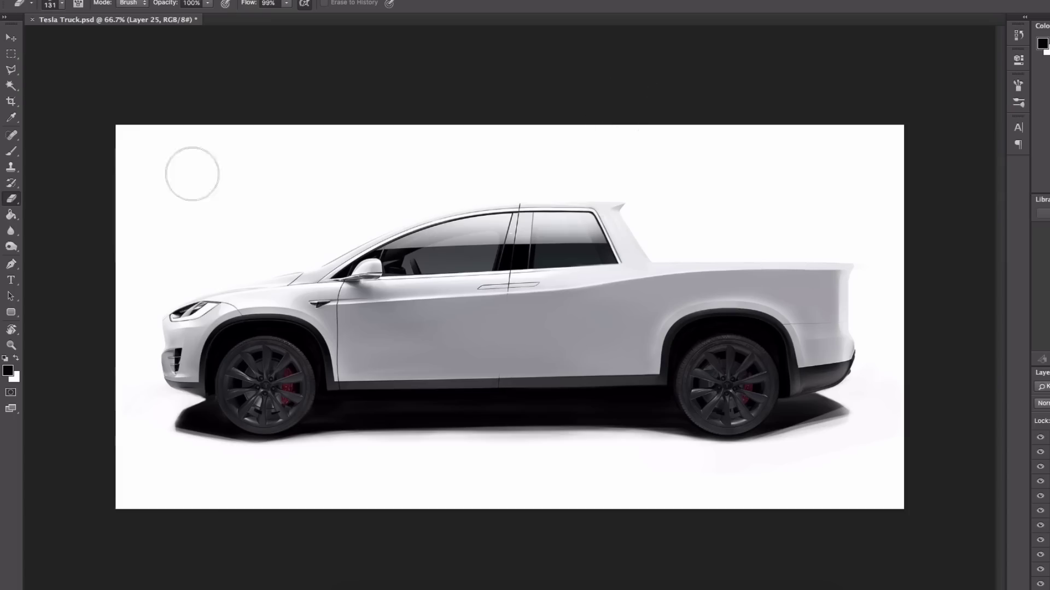
# Step: Paint a black tail light patch at the rear upper corner of the bed and erase its excess edges
pyautogui.click(11, 152)
pyautogui.moveTo(824, 276)
pyautogui.mouseDown()
pyautogui.moveTo(857, 277)
pyautogui.moveTo(811, 252)
pyautogui.mouseUp()
pyautogui.press('e')
pyautogui.moveTo(813, 279)
pyautogui.mouseDown()
pyautogui.moveTo(877, 254)
pyautogui.moveTo(869, 278)
pyautogui.moveTo(822, 286)
pyautogui.moveTo(776, 260)
pyautogui.mouseUp()
pyautogui.press('b')
pyautogui.press('e')
pyautogui.press('b')
# Step: Cut a straight slanted edge on the tail light by erasing the black outside a lassoed selection
pyautogui.scroll(1, 829, 294)
pyautogui.press('l')
pyautogui.click(836, 299)
pyautogui.click(798, 258)
pyautogui.click(836, 300)
pyautogui.press('super+shift+i')
pyautogui.press('e')
pyautogui.press('super+d')
# Step: Trim the tail light's outer end to the bed's rear edge within the loaded layer selection
pyautogui.keyDown('super'); pyautogui.click(869, 260); pyautogui.keyUp('super')
pyautogui.keyDown('super'); pyautogui.click(862, 254); pyautogui.keyUp('super')
pyautogui.moveTo(868, 235); pyautogui.dragTo(864, 262)
pyautogui.press('[')
pyautogui.press('[')
pyautogui.press('[')
pyautogui.press('[')
pyautogui.press('[')
pyautogui.press('[')
pyautogui.press('[')
pyautogui.press('[')
pyautogui.press('[')
pyautogui.press('[')
# Step: Paint a broad soft white highlight along the lower doors between the wheels on a new layer
pyautogui.moveTo(706, 339); pyautogui.dragTo(782, 340)
pyautogui.moveTo(744, 338)
pyautogui.mouseDown()
pyautogui.moveTo(745, 297)
pyautogui.moveTo(785, 279)
pyautogui.moveTo(744, 210)
pyautogui.moveTo(798, 209)
pyautogui.mouseUp()
pyautogui.scroll(-3, 860, 283)
pyautogui.scroll(4, 860, 287)
pyautogui.click(583, 152)
pyautogui.scroll(-4, 766, 173)
pyautogui.scroll(4, 868, 287)
pyautogui.press('b')
pyautogui.scroll(-4, 763, 211)
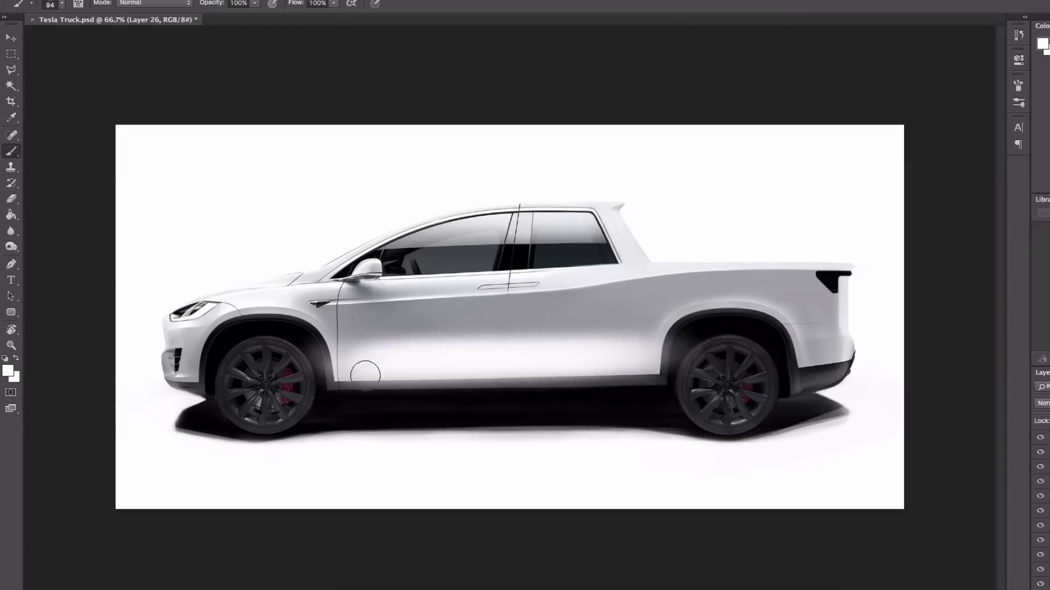
# Step: Erase the white overspill from the wheel arches and sill and taper both ends of the door highlight
pyautogui.press('e')
pyautogui.moveTo(442, 396); pyautogui.dragTo(625, 403)
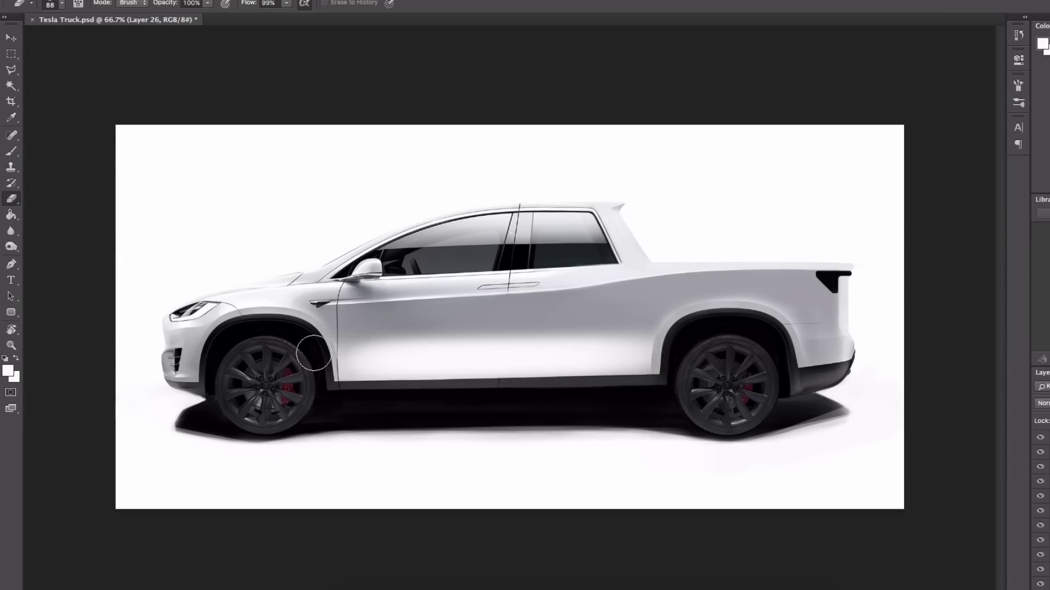
pyautogui.press('[')
pyautogui.press('[')
pyautogui.press('[')
pyautogui.press('[')
pyautogui.press('[')
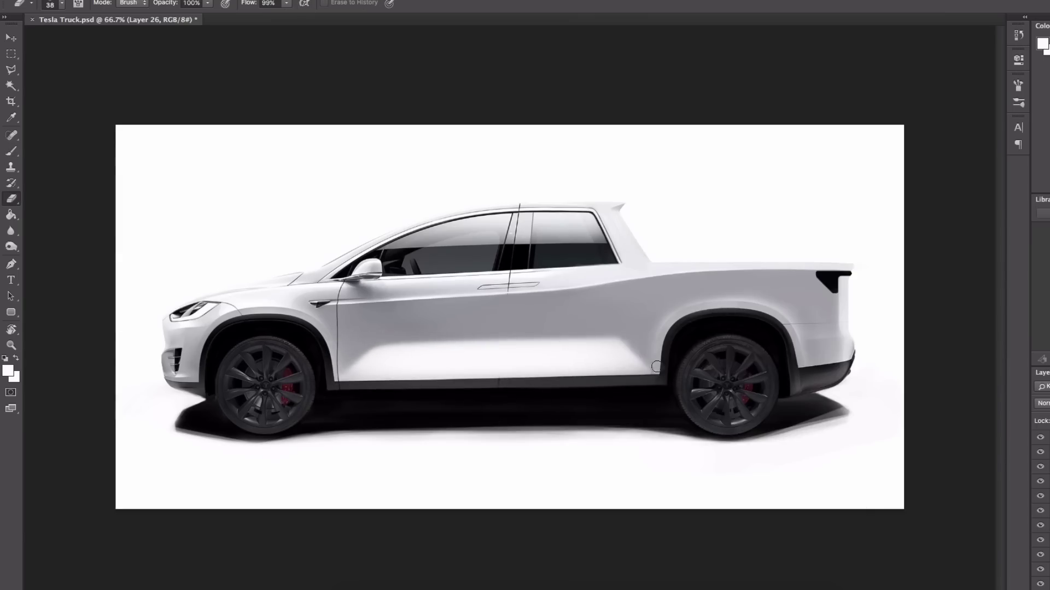
pyautogui.moveTo(328, 403); pyautogui.dragTo(766, 384)
pyautogui.press('super+z')
pyautogui.moveTo(213, 404); pyautogui.dragTo(842, 364)
pyautogui.moveTo(334, 402); pyautogui.dragTo(551, 398)
# Step: Erase the upper part of the white area, leaving a thin curved highlight above the sill
pyautogui.keyDown('ctrl'); pyautogui.keyDown('alt'); pyautogui.moveTo(377, 349); pyautogui.dragTo(617, 326); pyautogui.keyUp('alt'); pyautogui.keyUp('ctrl')
pyautogui.moveTo(372, 331); pyautogui.dragTo(761, 316)
pyautogui.keyDown('ctrl'); pyautogui.keyDown('alt'); pyautogui.moveTo(626, 331); pyautogui.dragTo(599, 331); pyautogui.keyUp('alt'); pyautogui.keyUp('ctrl')
pyautogui.moveTo(356, 352); pyautogui.dragTo(731, 371)
pyautogui.rightClick(552, 251)
pyautogui.doubleClick(601, 383)
pyautogui.rightClick(615, 251)
pyautogui.moveTo(705, 286); pyautogui.dragTo(724, 285)
pyautogui.moveTo(369, 354); pyautogui.dragTo(588, 353)
# Step: Paint a sampled light body colour over the bed side above the rear wheel arch
pyautogui.press('b')
pyautogui.keyDown('alt'); pyautogui.click(787, 268); pyautogui.keyUp('alt')
pyautogui.moveTo(568, 307); pyautogui.dragTo(757, 317)
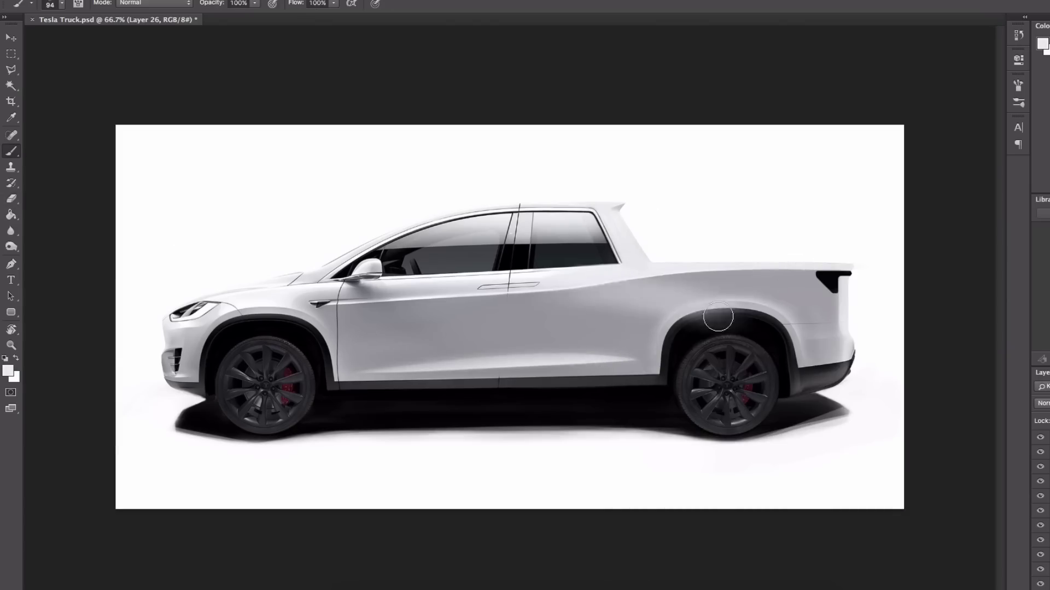
pyautogui.moveTo(656, 306); pyautogui.dragTo(815, 284)
pyautogui.moveTo(809, 287)
pyautogui.mouseDown()
pyautogui.moveTo(665, 302)
pyautogui.moveTo(588, 290)
pyautogui.mouseUp()
pyautogui.keyDown('ctrl'); pyautogui.keyDown('alt'); pyautogui.moveTo(817, 287); pyautogui.dragTo(799, 287); pyautogui.keyUp('alt'); pyautogui.keyUp('ctrl')
# Step: Erase the light paint covering the rear wheel arch and wheel with a large eraser
pyautogui.press('e')
pyautogui.rightClick(716, 317)
pyautogui.doubleClick(784, 382)
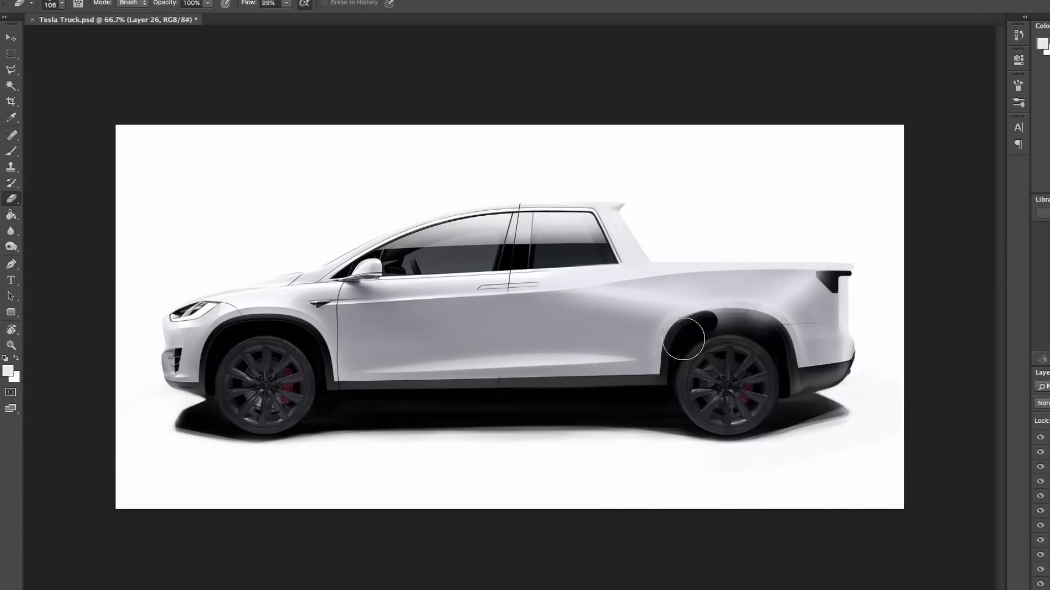
pyautogui.scroll(3, 711, 338)
pyautogui.moveTo(646, 321)
pyautogui.mouseDown()
pyautogui.moveTo(770, 295)
pyautogui.moveTo(799, 317)
pyautogui.mouseUp()
pyautogui.scroll(-3, 799, 317)
pyautogui.keyDown('ctrl'); pyautogui.keyDown('alt'); pyautogui.moveTo(681, 290); pyautogui.dragTo(791, 296); pyautogui.keyUp('alt'); pyautogui.keyUp('ctrl')
pyautogui.press('e')
pyautogui.scroll(3, 730, 330)
pyautogui.moveTo(634, 321); pyautogui.dragTo(812, 328)
pyautogui.moveTo(724, 401); pyautogui.dragTo(528, 461)
# Step: Erase the excess light paint around the tail light and soften the shading along the rear bed side
pyautogui.keyDown('ctrl'); pyautogui.keyDown('alt'); pyautogui.moveTo(849, 247); pyautogui.dragTo(827, 247); pyautogui.keyUp('alt'); pyautogui.keyUp('ctrl')
pyautogui.moveTo(840, 225)
pyautogui.mouseDown()
pyautogui.moveTo(805, 225)
pyautogui.moveTo(820, 263)
pyautogui.mouseUp()
pyautogui.scroll(3, 819, 235)
pyautogui.scroll(-5, 820, 263)
pyautogui.rightClick(822, 279)
pyautogui.doubleClick(842, 340)
pyautogui.keyDown('ctrl'); pyautogui.keyDown('alt'); pyautogui.moveTo(837, 298); pyautogui.dragTo(809, 298); pyautogui.keyUp('alt'); pyautogui.keyUp('ctrl')
pyautogui.moveTo(809, 298); pyautogui.dragTo(829, 285)
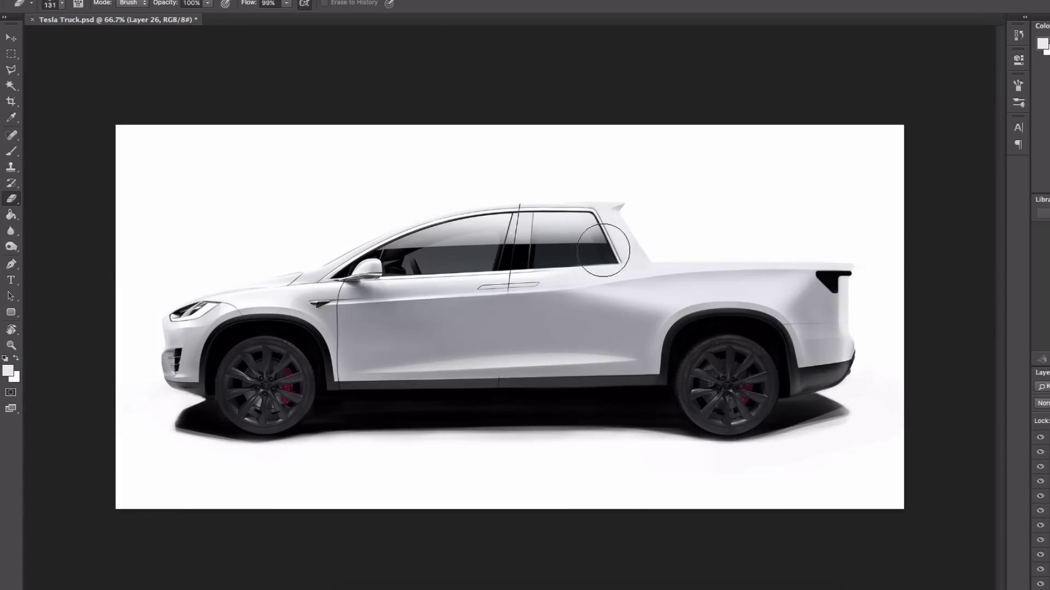
pyautogui.keyDown('ctrl'); pyautogui.keyDown('alt'); pyautogui.moveTo(673, 276); pyautogui.dragTo(688, 276); pyautogui.keyUp('alt'); pyautogui.keyUp('ctrl')
pyautogui.moveTo(790, 290); pyautogui.dragTo(865, 251)
# Step: Paint a curved shoulder highlight across the rear door toward the wheel arch on a new layer and soften it with the eraser
pyautogui.press('b')
pyautogui.rightClick(772, 296)
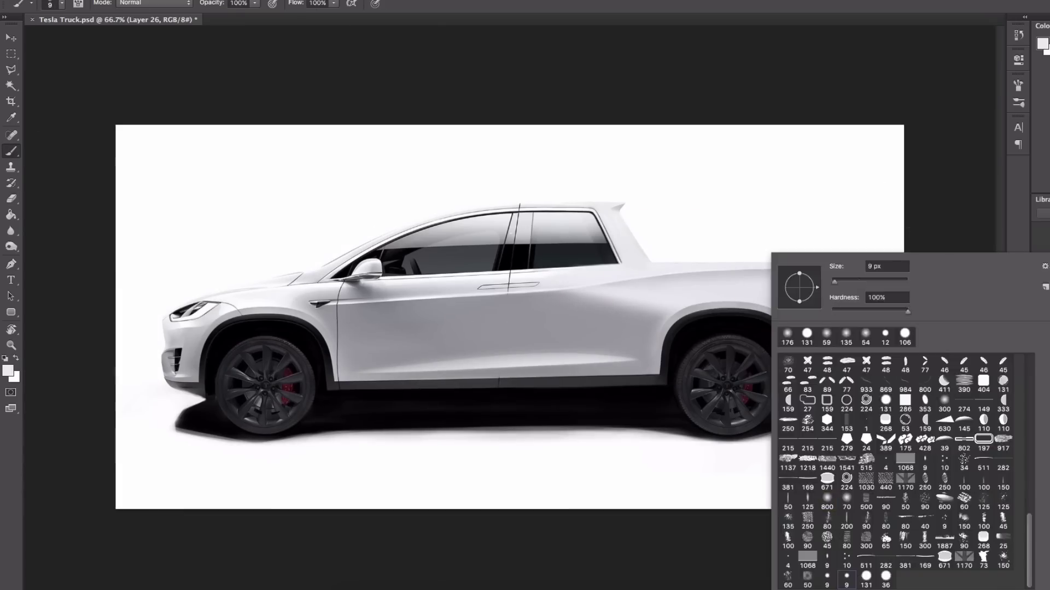
pyautogui.rightClick(575, 295)
pyautogui.click(689, 559)
pyautogui.doubleClick(596, 480)
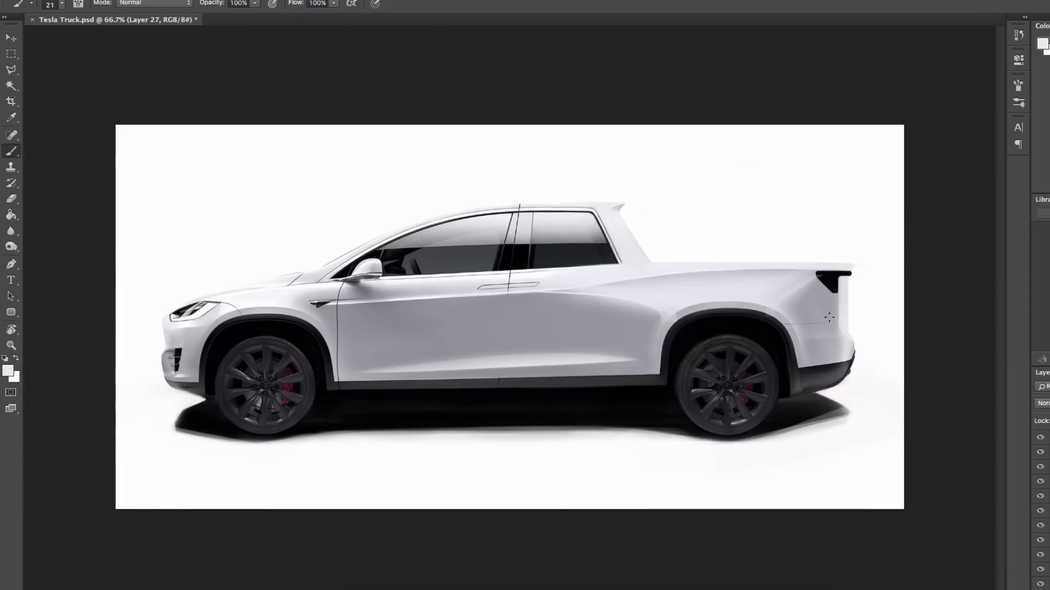
pyautogui.scroll(2, 367, 398)
pyautogui.scroll(-1, 473, 323)
pyautogui.moveTo(423, 315); pyautogui.dragTo(703, 298)
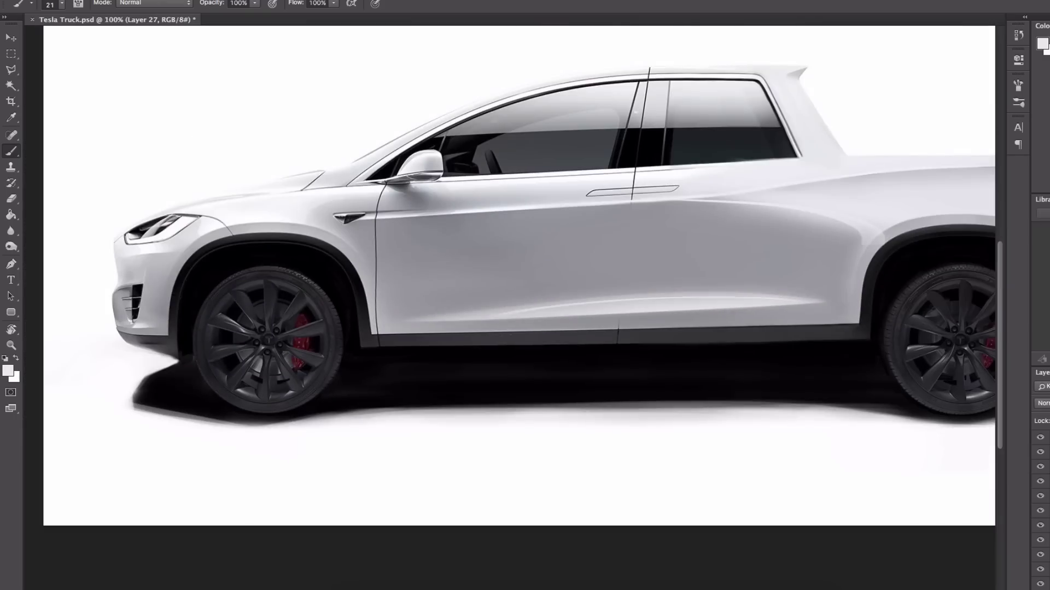
pyautogui.press('e')
pyautogui.moveTo(681, 246); pyautogui.dragTo(534, 261)
pyautogui.moveTo(453, 352); pyautogui.dragTo(384, 349)
pyautogui.press('super+minus')
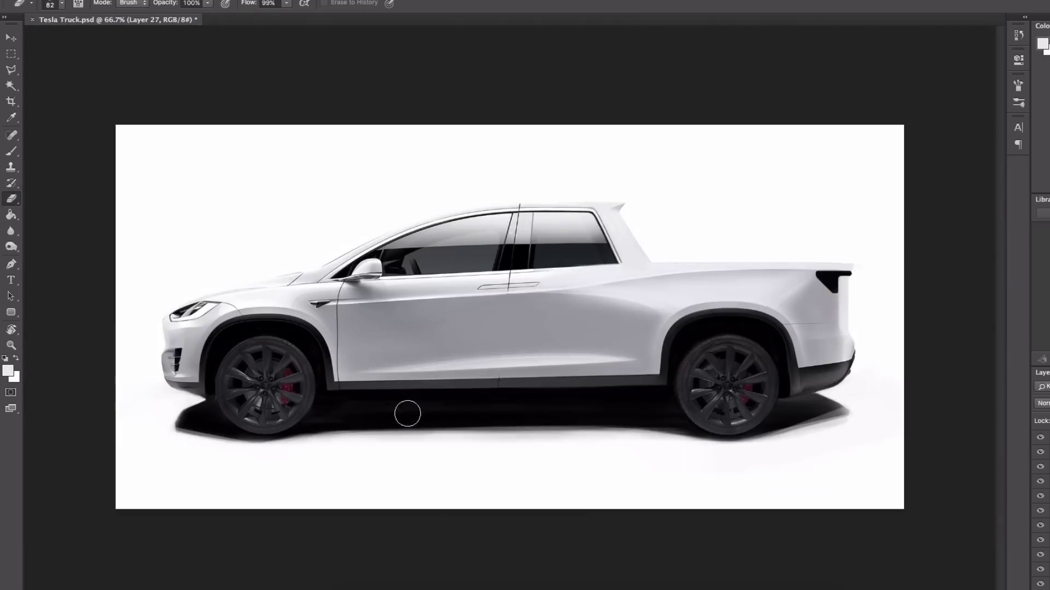
# Step: Draw a thin black seam between the front and rear doors from the handle down to the sill with a 2 px brush
pyautogui.click(12, 152)
pyautogui.scroll(2, 628, 276)
pyautogui.rightClick(599, 252)
pyautogui.click(717, 124)
pyautogui.press('d')
pyautogui.press('r')
pyautogui.moveTo(767, 274); pyautogui.dragTo(589, 552)
pyautogui.scroll(1, 370, 264)
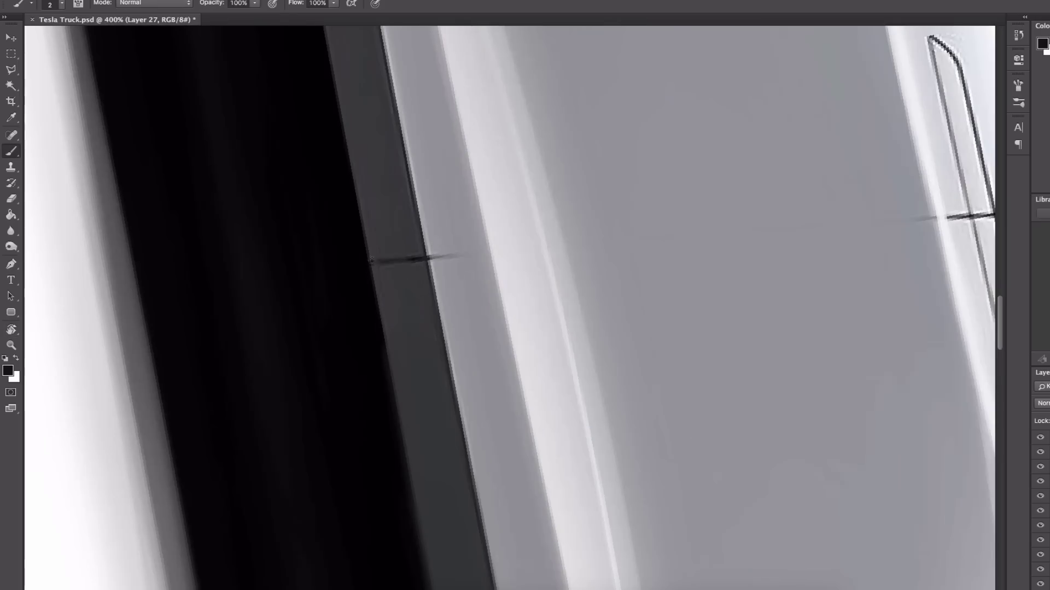
pyautogui.moveTo(691, 233); pyautogui.dragTo(944, 218)
pyautogui.press('super+z')
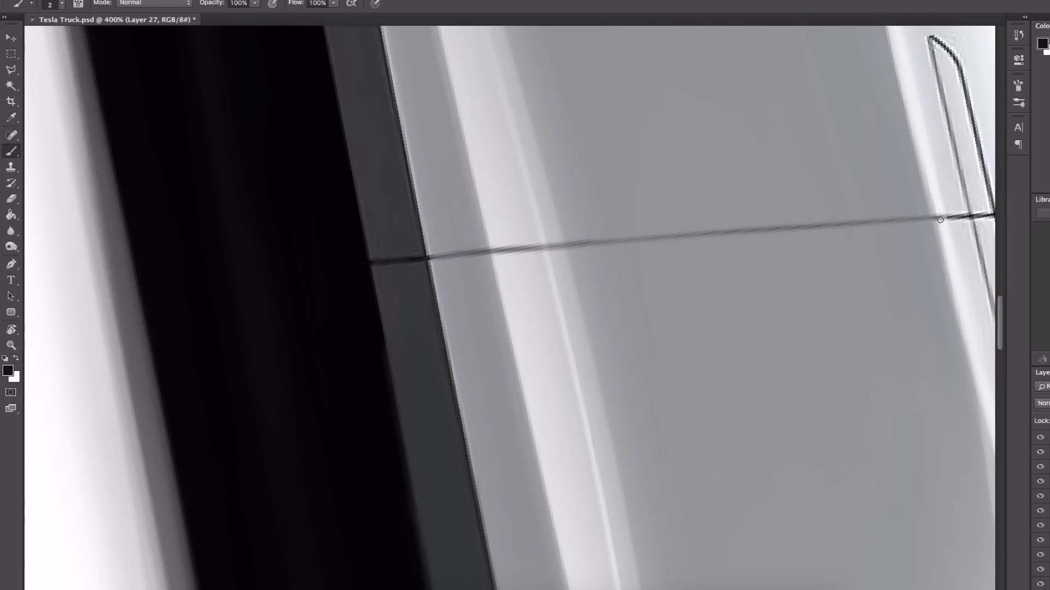
pyautogui.scroll(2, 648, 257)
pyautogui.moveTo(533, 242)
pyautogui.mouseDown()
pyautogui.moveTo(735, 224)
pyautogui.moveTo(482, 246)
pyautogui.mouseUp()
pyautogui.moveTo(455, 244); pyautogui.dragTo(831, 211)
# Step: Trace the rear door's back edge down to the sill with the Pen tool and stroke the path as a thin dark seam
pyautogui.scroll(-5, 648, 248)
pyautogui.scroll(3, 641, 260)
pyautogui.scroll(-1, 647, 248)
pyautogui.scroll(-3, 646, 249)
pyautogui.press('p')
pyautogui.click(639, 368)
pyautogui.scroll(2, 640, 371)
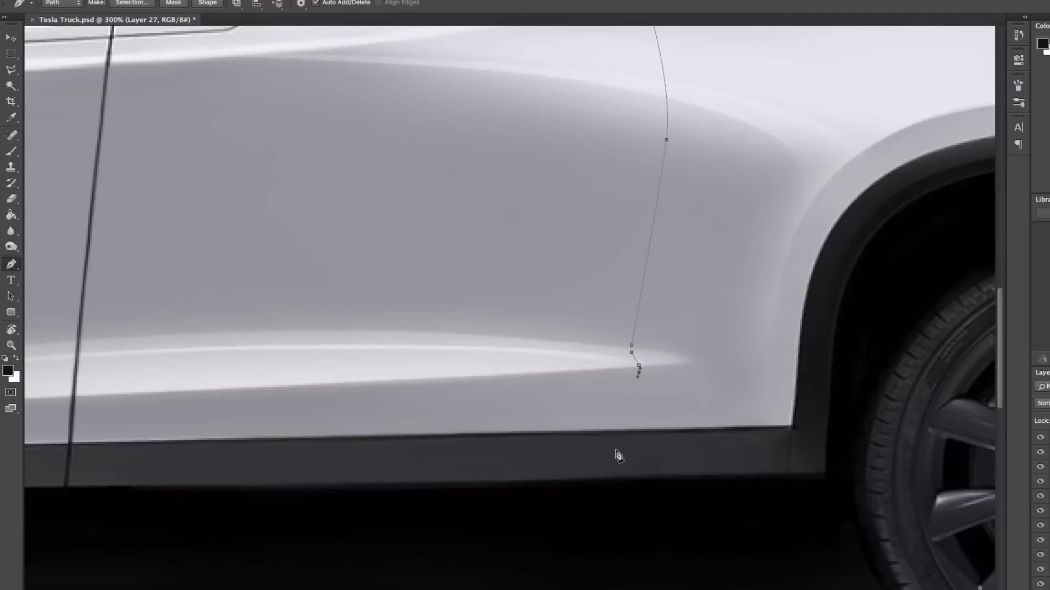
pyautogui.click(609, 477)
pyautogui.scroll(-2, 607, 475)
pyautogui.rightClick(464, 224)
pyautogui.click(505, 314)
pyautogui.click(649, 233)
pyautogui.press('Return')
pyautogui.press('super+shift+f')
# Step: Paint a white angular light strip inside the black tail light on a new layer and clean its edges with the eraser
pyautogui.scroll(-1, 450, 451)
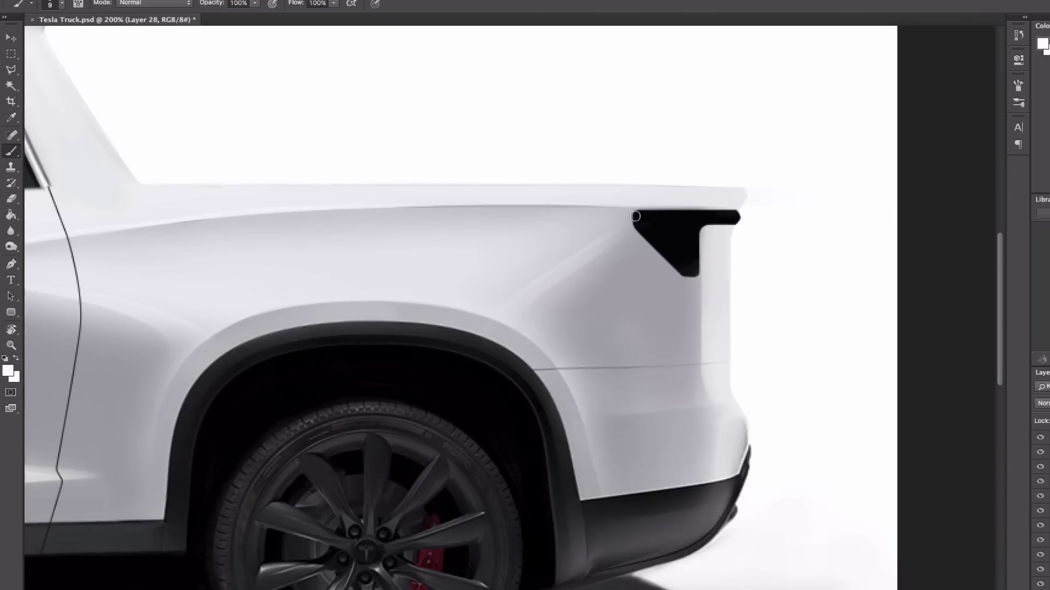
pyautogui.rightClick(733, 221)
pyautogui.moveTo(660, 245); pyautogui.dragTo(641, 219)
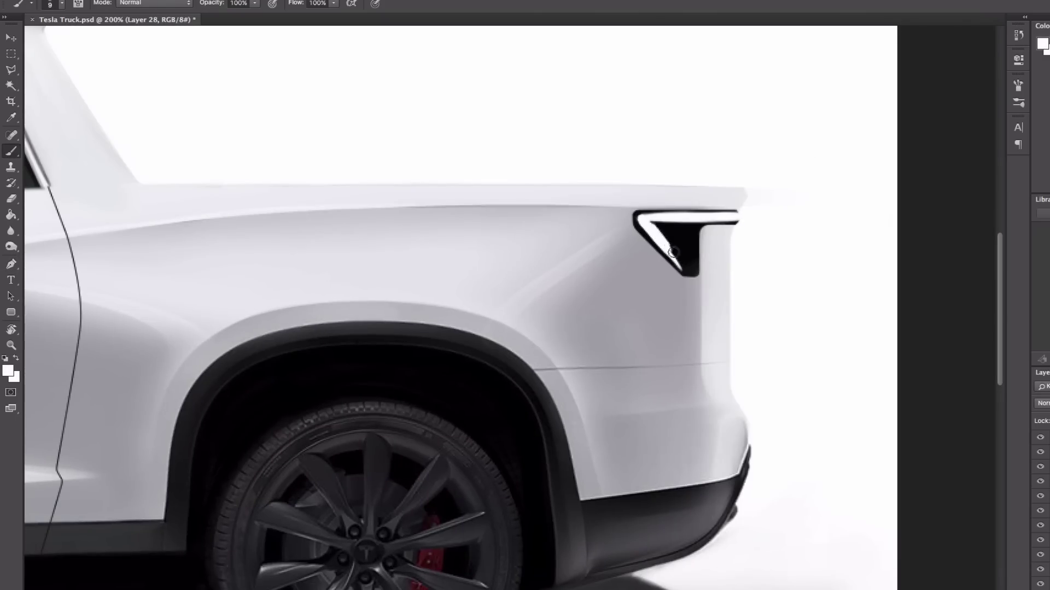
pyautogui.press('e')
pyautogui.scroll(2, 634, 232)
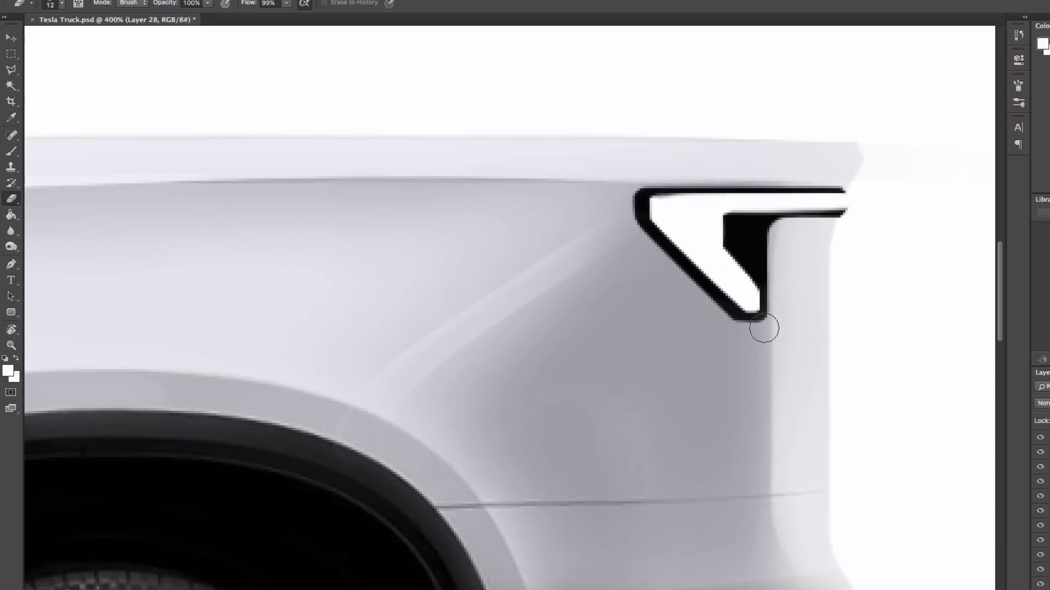
pyautogui.press('super+minus')
pyautogui.press('super+minus')
pyautogui.press('super+minus')
pyautogui.press('super+minus')
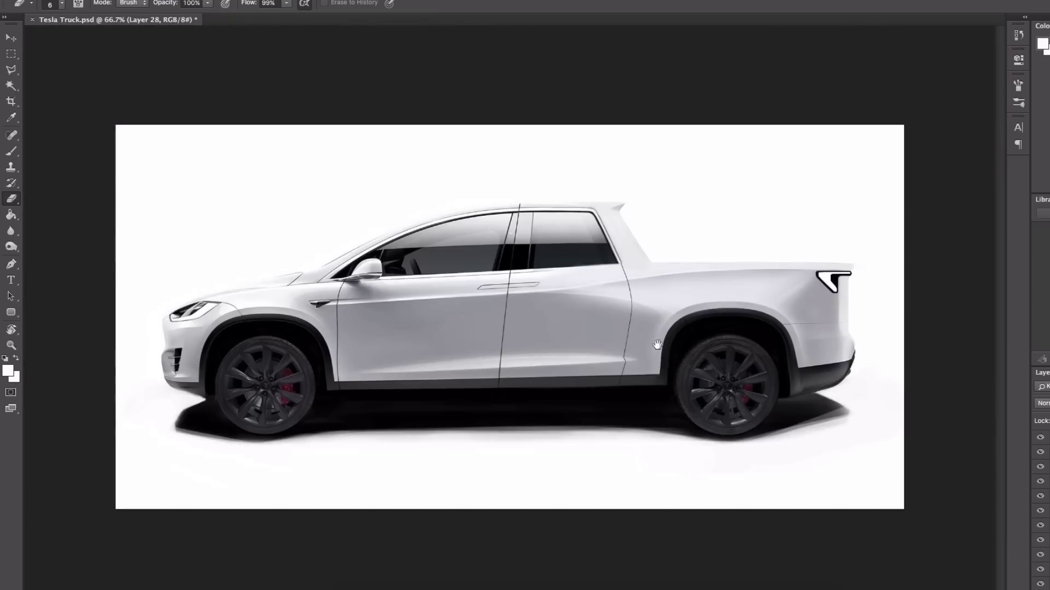
# Step: Try to stretch the tail light wider along the bed rail with a free transform
pyautogui.hotkey('ctrl', 't')
pyautogui.scroll(2, 868, 309)
pyautogui.moveTo(765, 330); pyautogui.dragTo(769, 298)
pyautogui.press('Return')
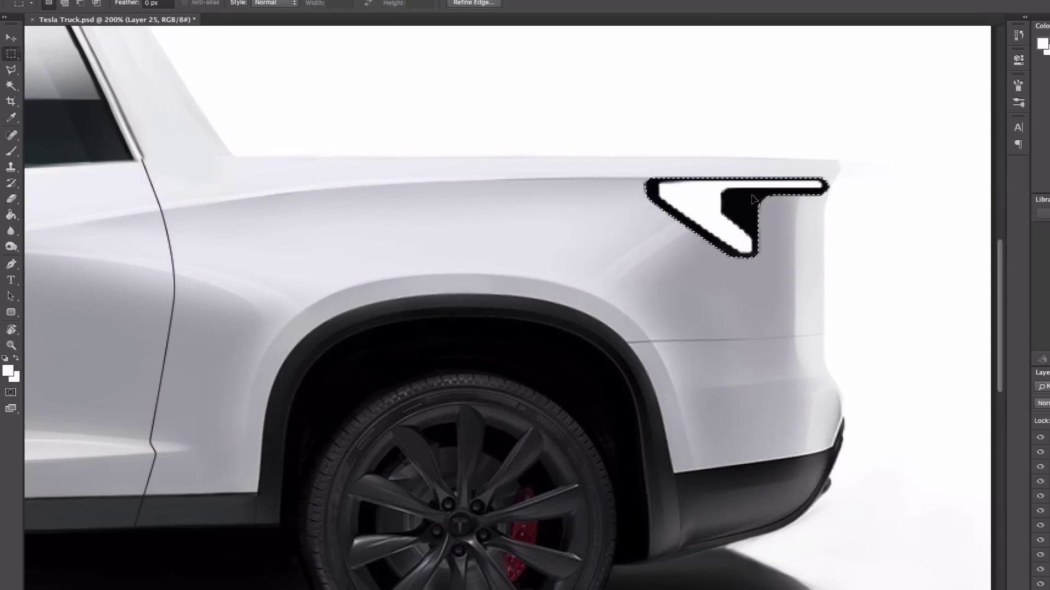
pyautogui.scroll(-3, 769, 297)
pyautogui.press('b')
pyautogui.scroll(2, 762, 308)
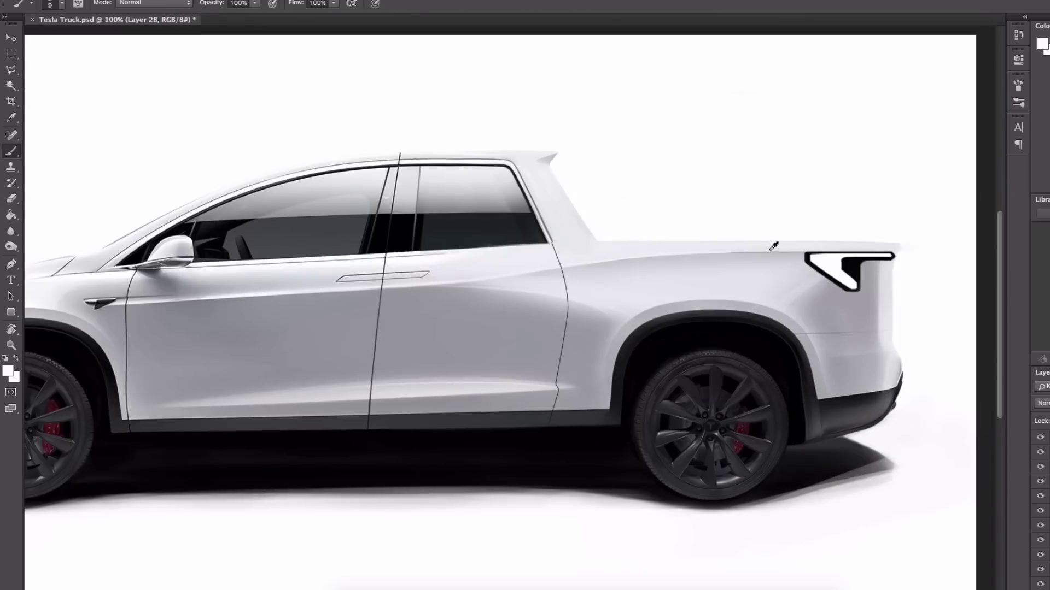
# Step: Touch up the white light strip and reshape the tail light into a narrower, taller wedge
pyautogui.rightClick(826, 234)
pyautogui.press('Return')
pyautogui.moveTo(874, 252); pyautogui.dragTo(846, 264)
pyautogui.press('e')
pyautogui.scroll(-2, 792, 342)
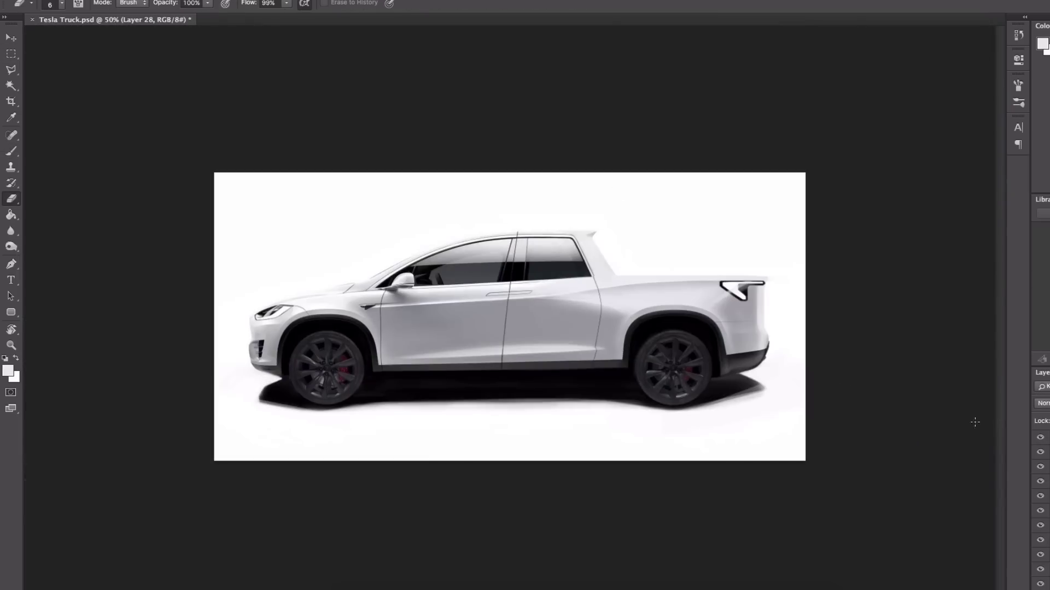
pyautogui.scroll(5, 757, 327)
pyautogui.hotkey('ctrl', 'd')
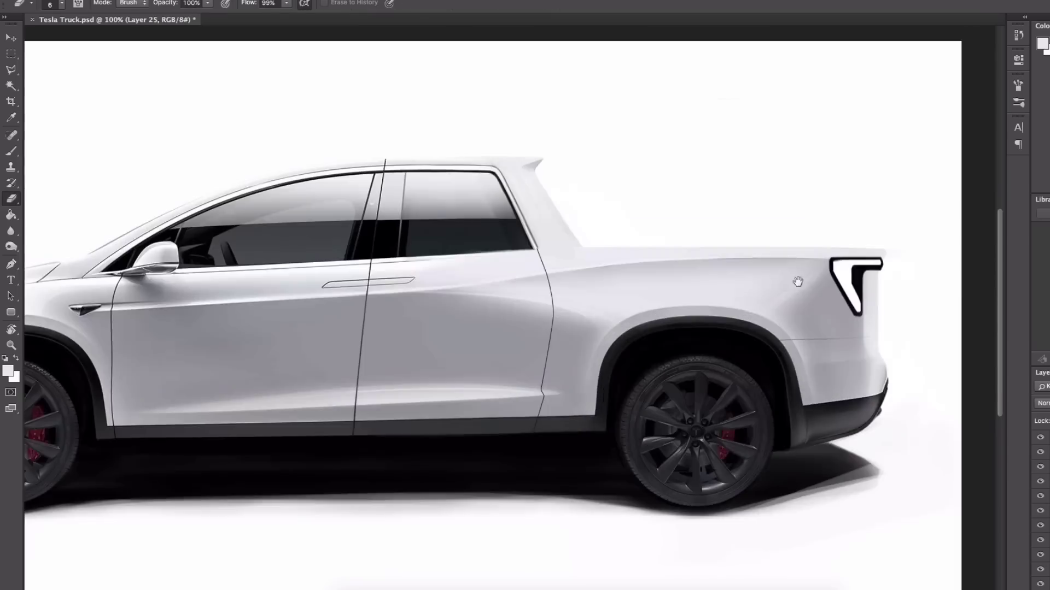
# Step: Brush light paint around the tail light's black housing and soften its outer edges with the eraser
pyautogui.press('b')
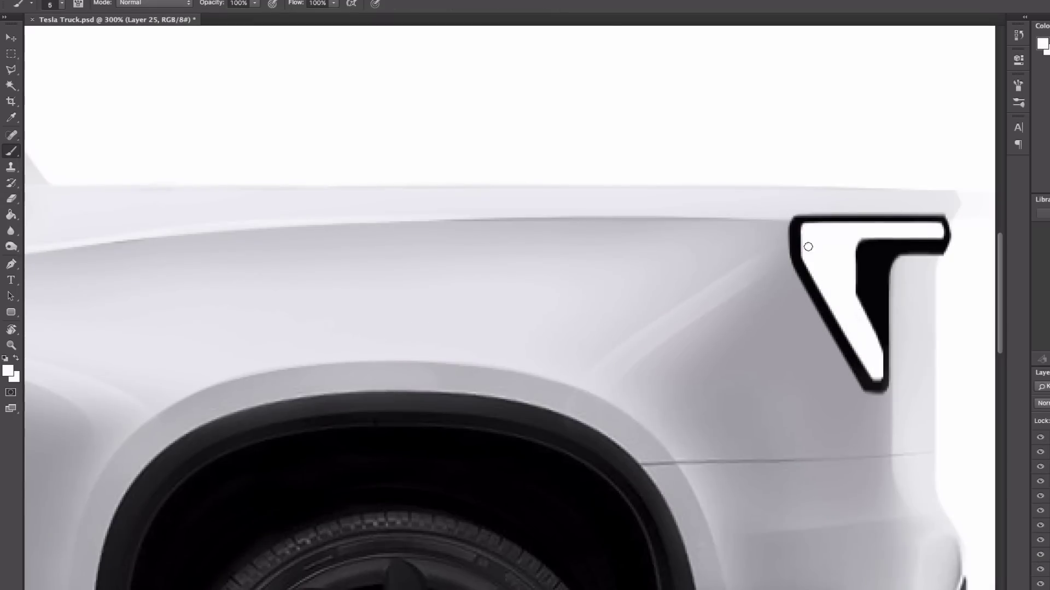
pyautogui.scroll(-4, 852, 284)
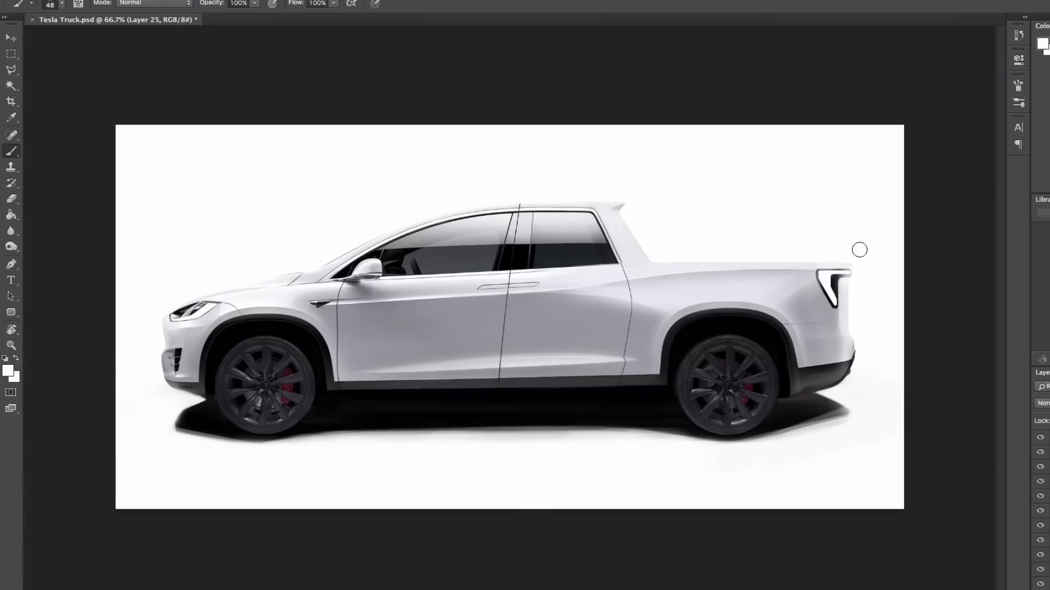
pyautogui.press('e')
pyautogui.scroll(2, 828, 292)
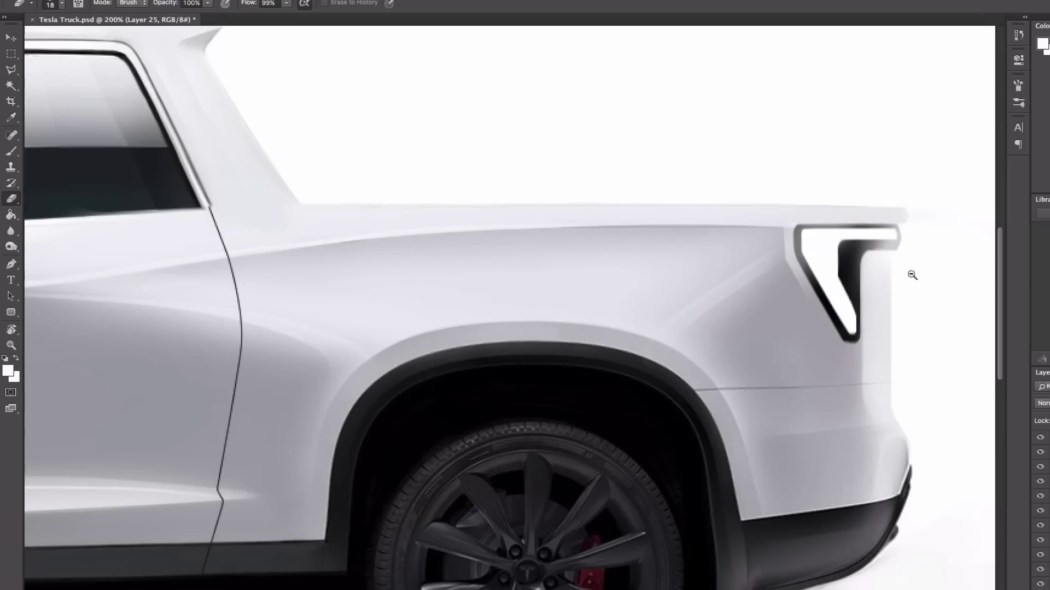
# Step: Redefine the tail light's dark outline with a 3 px brush using black and a colour sampled from its edge
pyautogui.scroll(-3, 869, 189)
pyautogui.press('b')
pyautogui.press('d')
pyautogui.scroll(4, 840, 173)
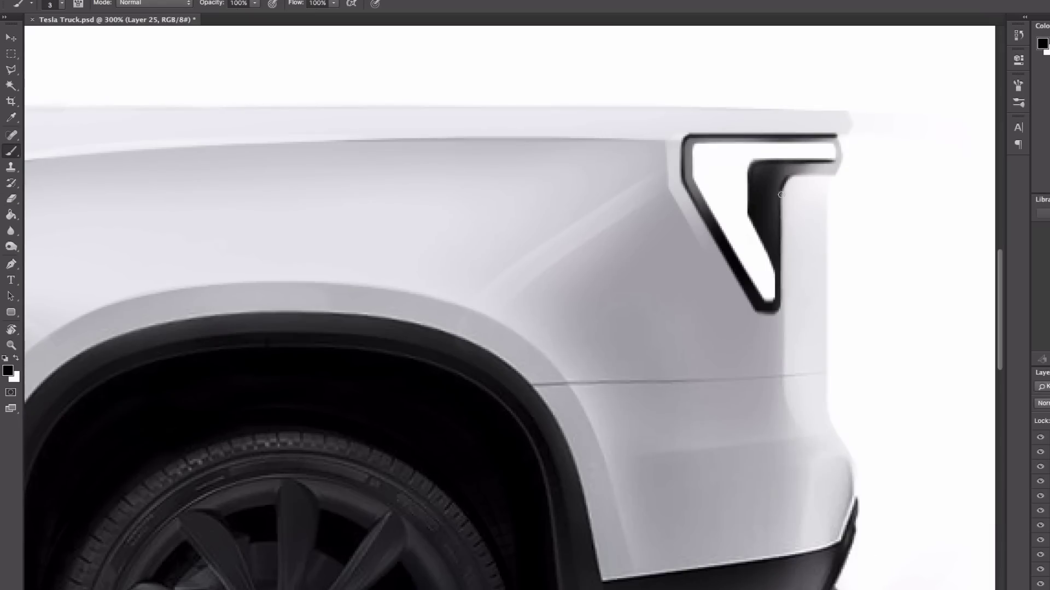
pyautogui.keyDown('alt'); pyautogui.click(827, 174); pyautogui.keyUp('alt')
pyautogui.press('super+minus')
pyautogui.press('super+minus')
pyautogui.press('super+minus')
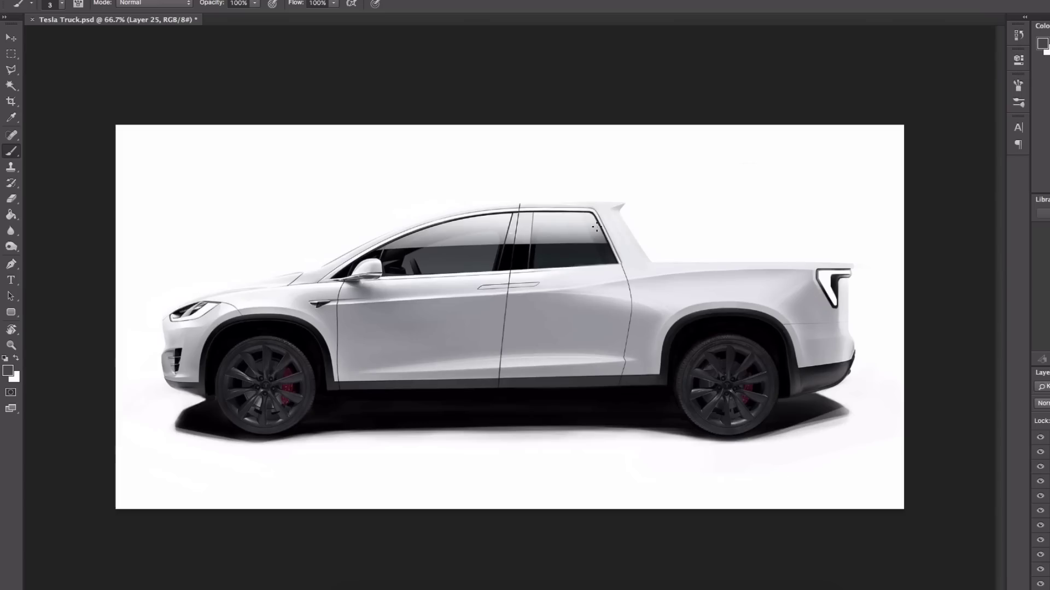
pyautogui.click(1041, 438)
pyautogui.press('v')
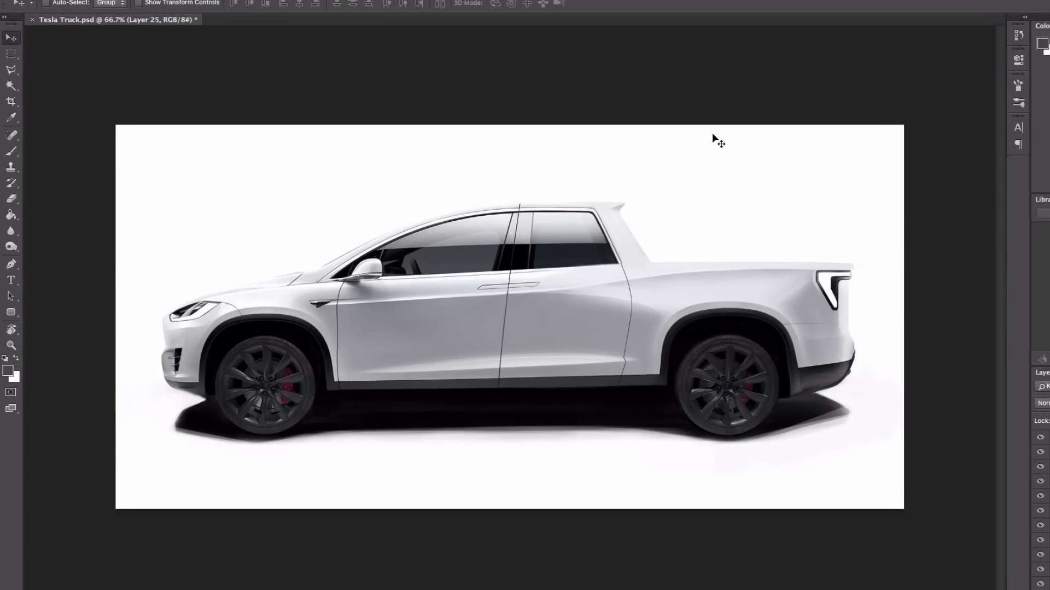
# Step: Paint a solid black panel behind the tail light, filling the gap to the body's rear edge
pyautogui.press('b')
pyautogui.scroll(5, 835, 257)
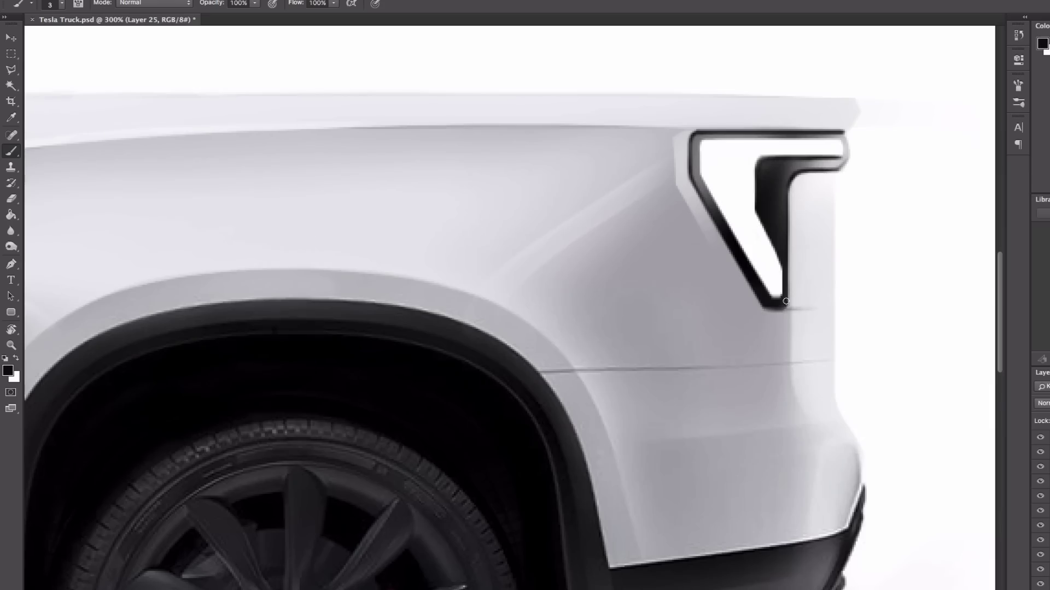
pyautogui.press('super+minus')
pyautogui.press('super+minus')
pyautogui.press('super+minus')
pyautogui.scroll(2, 787, 298)
pyautogui.moveTo(837, 306); pyautogui.dragTo(433, 280)
pyautogui.rightClick(571, 234)
pyautogui.moveTo(567, 280); pyautogui.dragTo(564, 221)
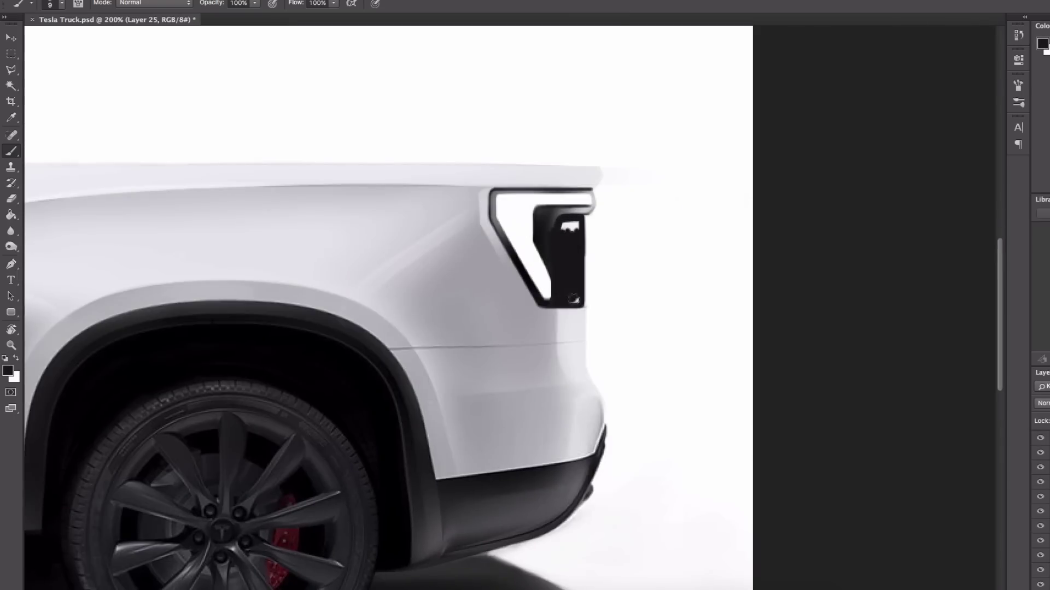
# Step: Refine the black tail light panel with a smaller brush, then lighten its rear edge with sampled white and the eraser
pyautogui.press('x')
pyautogui.press('[')
pyautogui.press('[')
pyautogui.press('[')
pyautogui.press('[')
pyautogui.scroll(2, 592, 232)
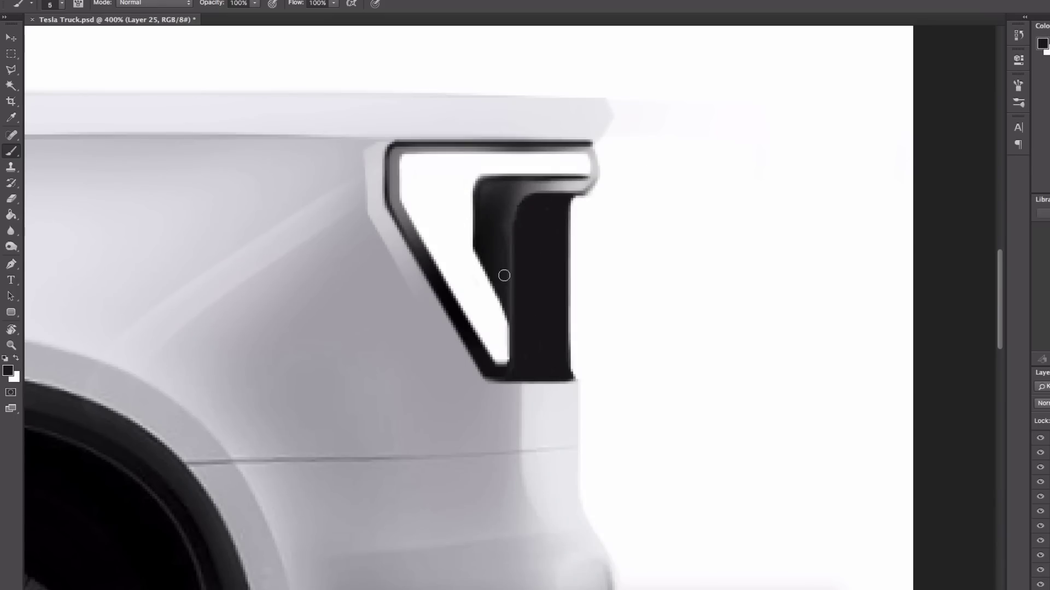
pyautogui.keyDown('alt'); pyautogui.click(658, 246); pyautogui.keyUp('alt')
pyautogui.rightClick(661, 246)
pyautogui.moveTo(583, 180)
pyautogui.mouseDown()
pyautogui.moveTo(577, 410)
pyautogui.moveTo(581, 188)
pyautogui.mouseUp()
pyautogui.press('e')
pyautogui.scroll(-6, 607, 389)
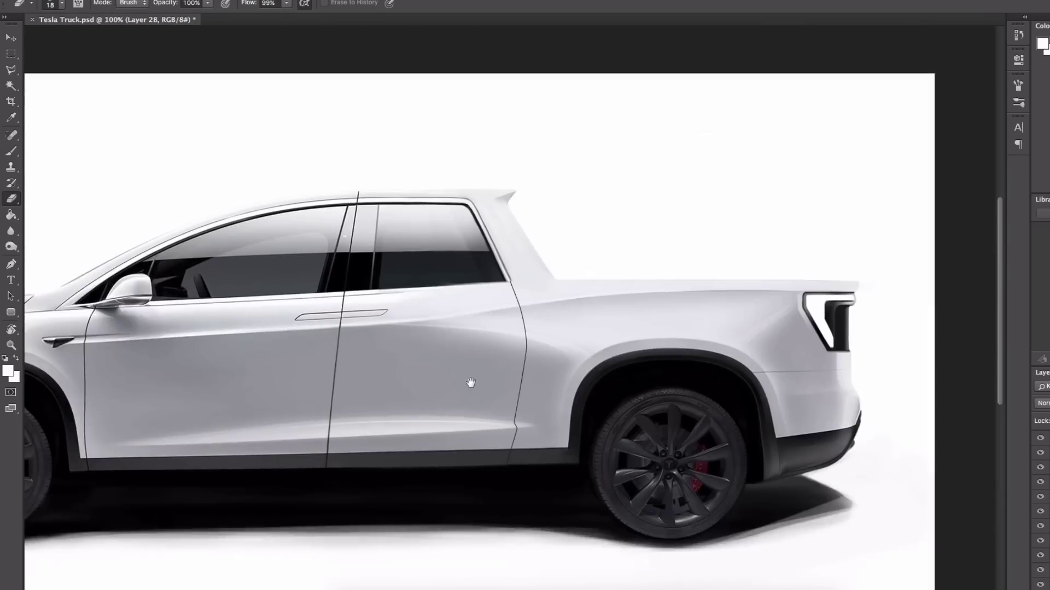
# Step: Paint a dark trim piece around the front bumper's outer edge and clean up its outline with the eraser
pyautogui.scroll(3, 476, 375)
pyautogui.press('b')
pyautogui.press('x')
pyautogui.moveTo(207, 378); pyautogui.dragTo(230, 383)
pyautogui.scroll(2, 137, 372)
pyautogui.press('e')
pyautogui.moveTo(330, 148); pyautogui.dragTo(345, 320)
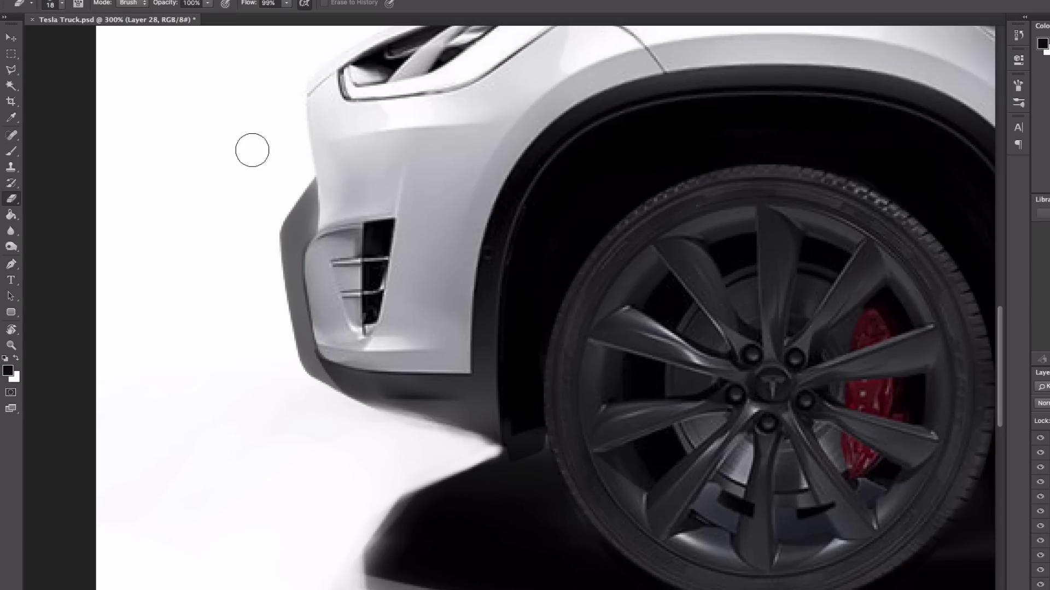
pyautogui.hotkey('ctrl', 'z')
# Step: Darken the front bumper trim and sharpen its lower and outer edges with small dark and white brushes
pyautogui.press('b')
pyautogui.keyDown('alt'); pyautogui.click(333, 410); pyautogui.keyUp('alt')
pyautogui.rightClick(344, 404)
pyautogui.moveTo(339, 389); pyautogui.dragTo(464, 437)
pyautogui.click(314, 403)
pyautogui.press('[')
pyautogui.press('[')
pyautogui.press('[')
pyautogui.rightClick(358, 417)
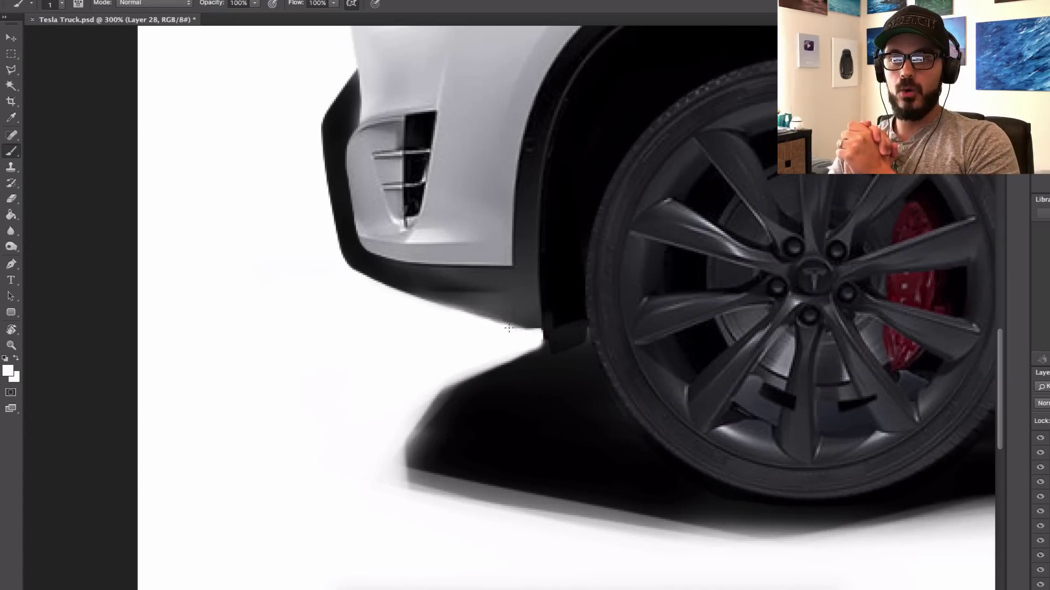
pyautogui.moveTo(509, 328); pyautogui.dragTo(607, 339)
pyautogui.keyDown('ctrl'); pyautogui.keyDown('alt'); pyautogui.moveTo(444, 124); pyautogui.dragTo(448, 125); pyautogui.keyUp('alt'); pyautogui.keyUp('ctrl')
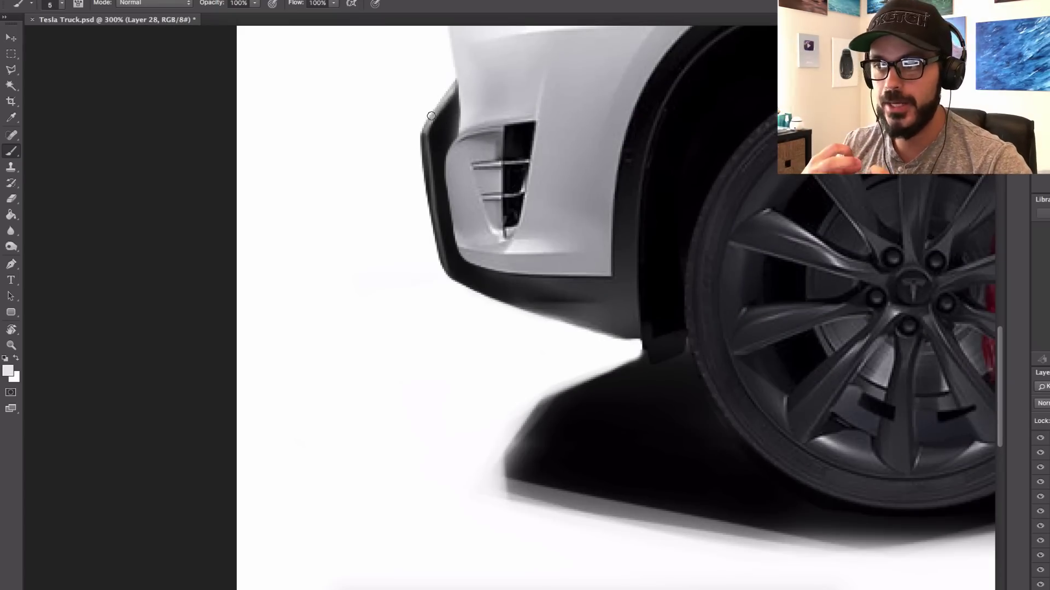
# Step: Darken the off-road wheel with Exposure and Curves adjustments and further shading
pyautogui.press('super+0')
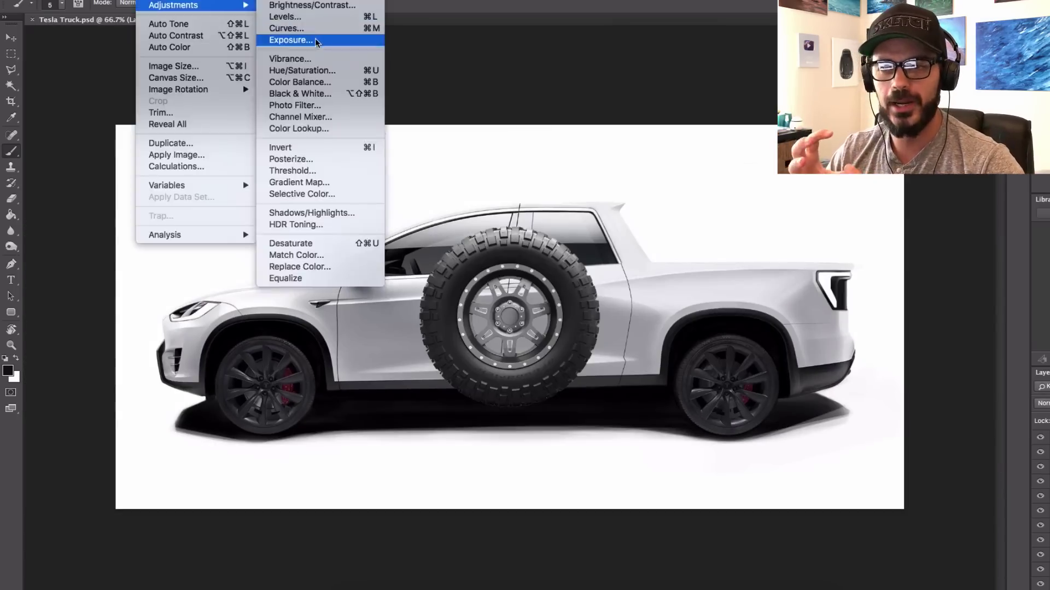
pyautogui.click(316, 43)
pyautogui.click(148, 0)
pyautogui.click(287, 29)
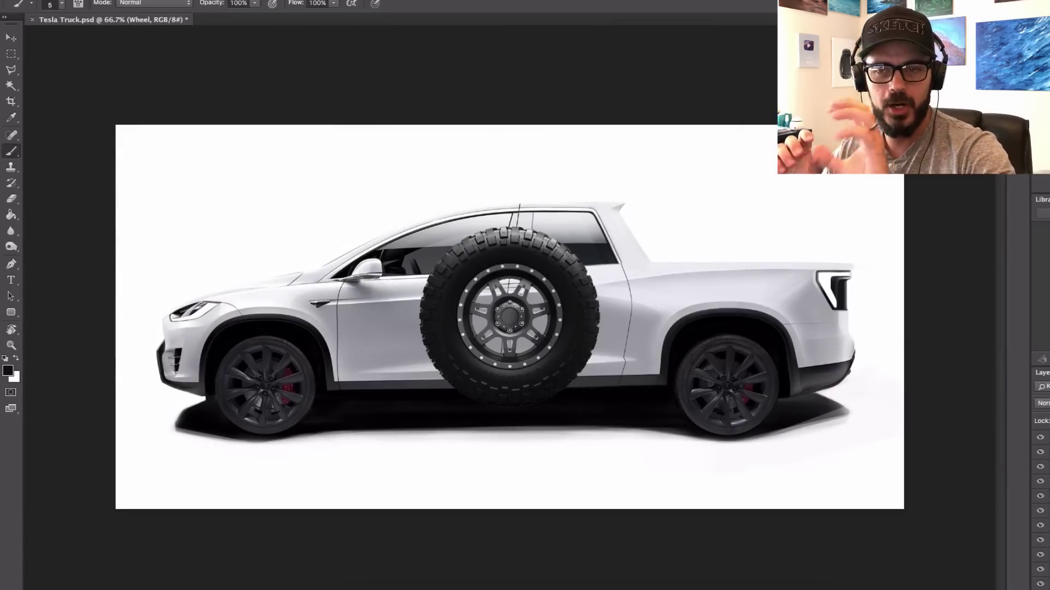
pyautogui.click(10, 246)
pyautogui.click(52, 256)
pyautogui.moveTo(456, 268)
pyautogui.mouseDown()
pyautogui.moveTo(562, 250)
pyautogui.moveTo(304, 351)
pyautogui.mouseUp()
# Step: Scale down the off-road wheel and position it over the truck's front wheel
pyautogui.press('v')
pyautogui.press('super+t')
pyautogui.keyDown('alt'); pyautogui.keyDown('shift'); pyautogui.moveTo(359, 299); pyautogui.dragTo(328, 330); pyautogui.keyUp('shift'); pyautogui.keyUp('alt')
pyautogui.moveTo(300, 368); pyautogui.dragTo(317, 336)
pyautogui.press('Return')
pyautogui.press('super+t')
pyautogui.press('Return')
# Step: Duplicate the front off-road wheel onto a new layer and move the copy over the rear wheel
pyautogui.press('m')
pyautogui.moveTo(203, 327); pyautogui.dragTo(329, 451)
pyautogui.press('super+j')
pyautogui.press('v')
pyautogui.moveTo(278, 370); pyautogui.dragTo(738, 364)
# Step: Select the off-road wheel's rim with an elliptical marquee and enlarge it from the centre within the tire
pyautogui.press('m')
pyautogui.hotkey('shift', 'm')
pyautogui.keyDown('super'); pyautogui.click(284, 410); pyautogui.keyUp('super')
pyautogui.keyDown('super'); pyautogui.click(284, 412); pyautogui.keyUp('super')
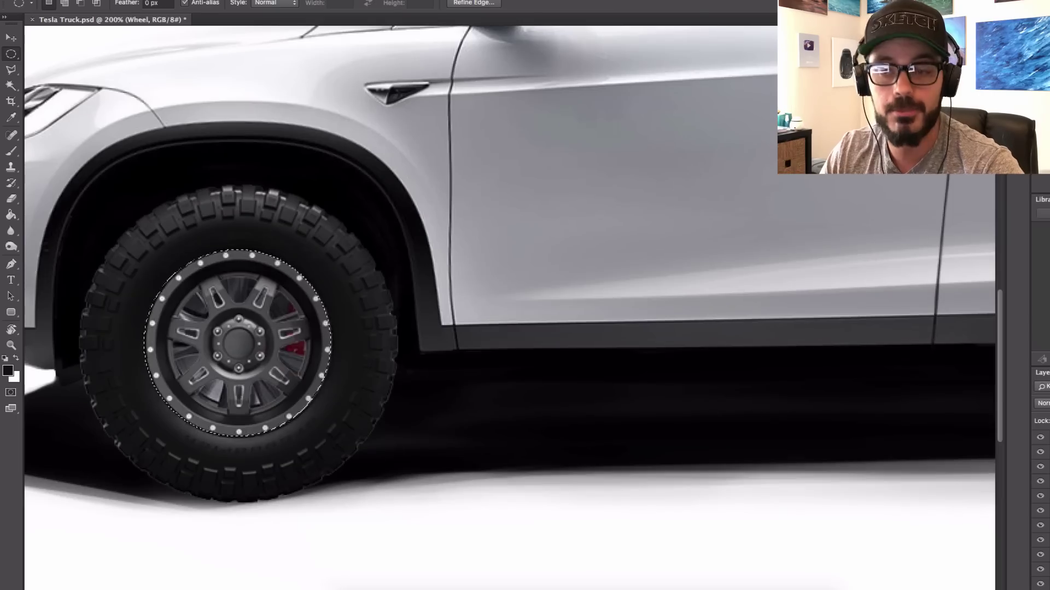
pyautogui.keyDown('alt'); pyautogui.keyDown('shift'); pyautogui.moveTo(239, 345); pyautogui.dragTo(340, 443); pyautogui.keyUp('shift'); pyautogui.keyUp('alt')
pyautogui.press('super+t')
pyautogui.keyDown('alt'); pyautogui.keyDown('shift'); pyautogui.moveTo(139, 445); pyautogui.dragTo(126, 456); pyautogui.keyUp('shift'); pyautogui.keyUp('alt')
pyautogui.press('Return')
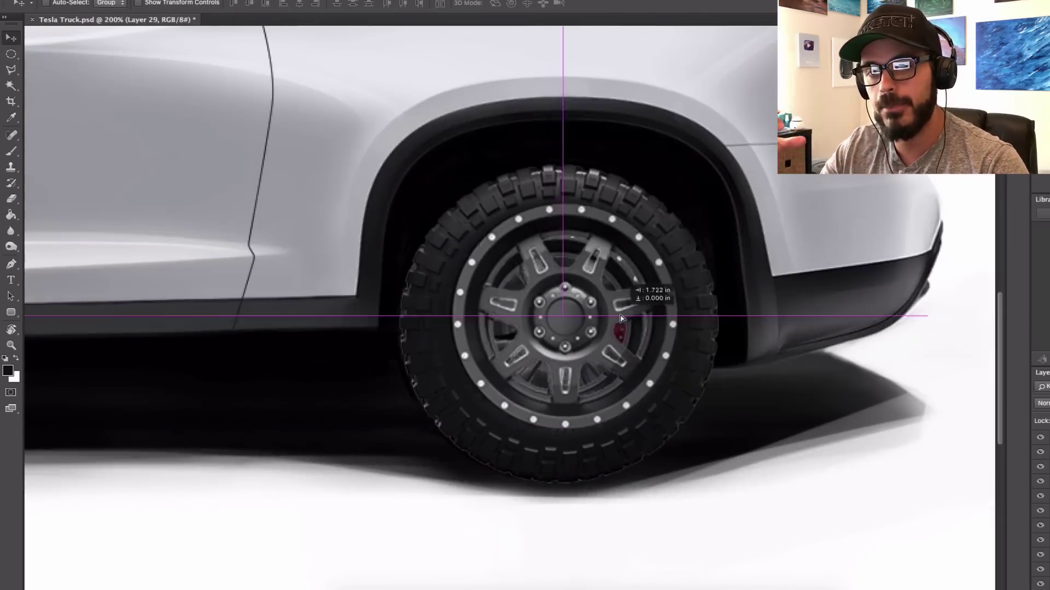
# Step: Paint black between the front rim's spokes to hide the old wheel, and retouch the red brake caliper
pyautogui.press('b')
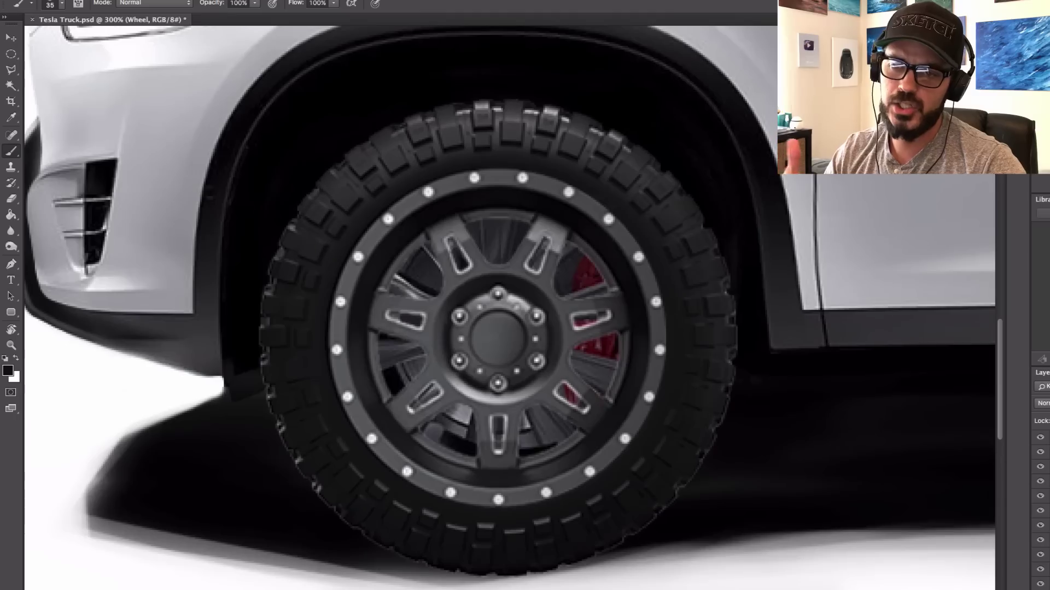
pyautogui.moveTo(587, 276); pyautogui.dragTo(601, 347)
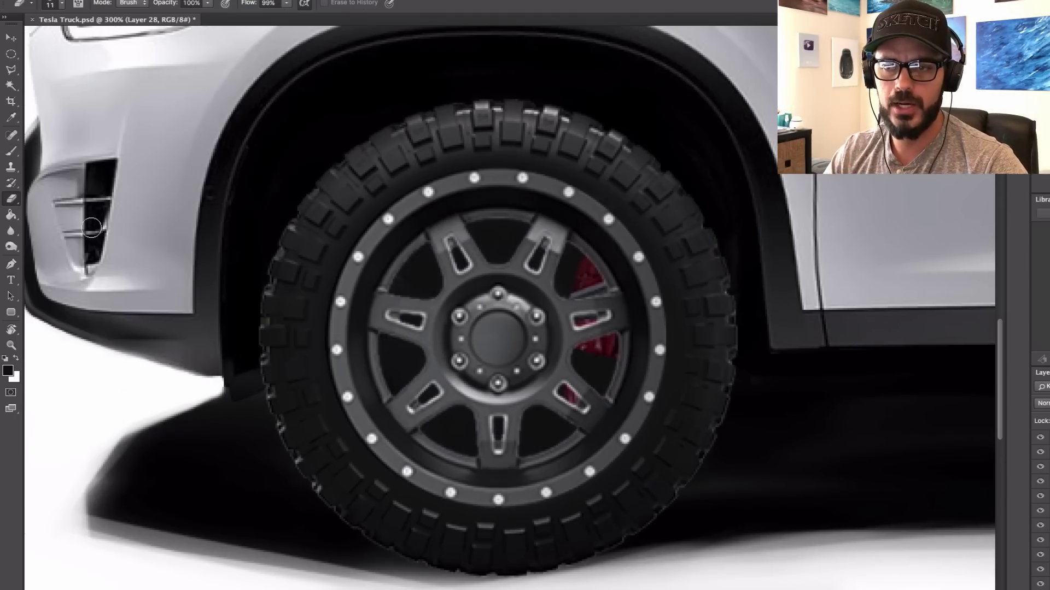
pyautogui.press('b')
pyautogui.keyDown('alt'); pyautogui.click(593, 343); pyautogui.keyUp('alt')
pyautogui.moveTo(582, 353)
pyautogui.mouseDown()
pyautogui.moveTo(602, 368)
pyautogui.moveTo(579, 350)
pyautogui.mouseUp()
pyautogui.scroll(-2, 618, 354)
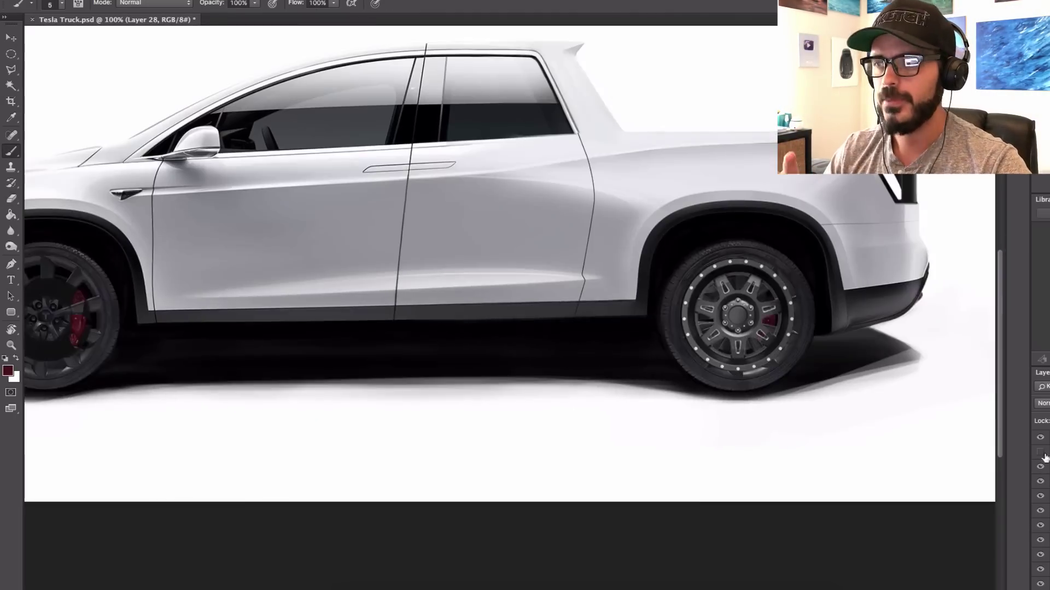
# Step: Retouch the rear wheel's brake caliper behind the spokes with sampled reds
pyautogui.press('e')
pyautogui.press('b')
pyautogui.keyDown('alt'); pyautogui.click(732, 298); pyautogui.keyUp('alt')
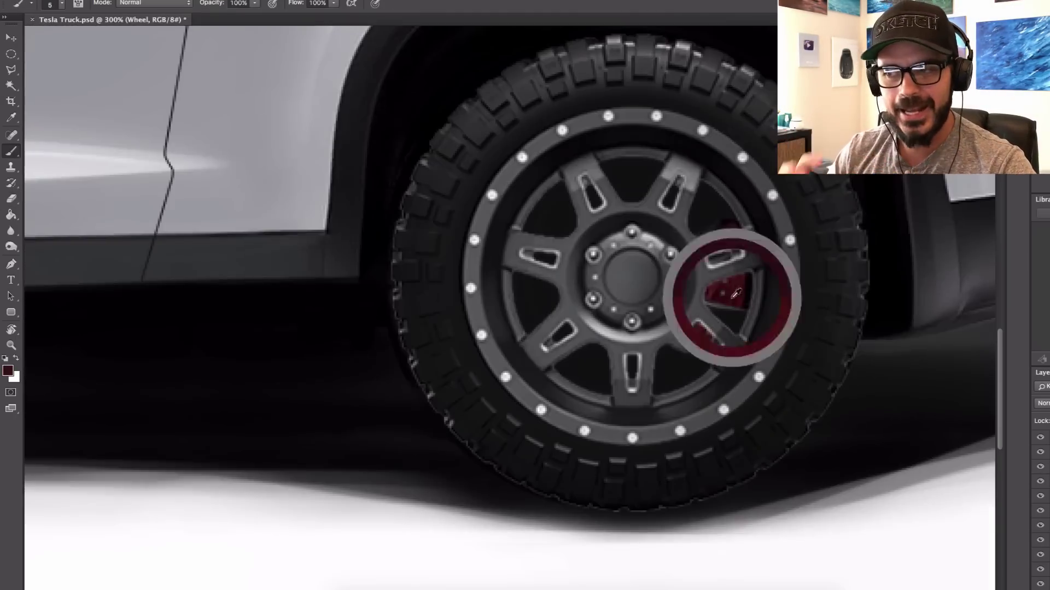
pyautogui.keyDown('alt'); pyautogui.click(710, 294); pyautogui.keyUp('alt')
pyautogui.press('super+minus')
pyautogui.press('super+minus')
pyautogui.press('super+minus')
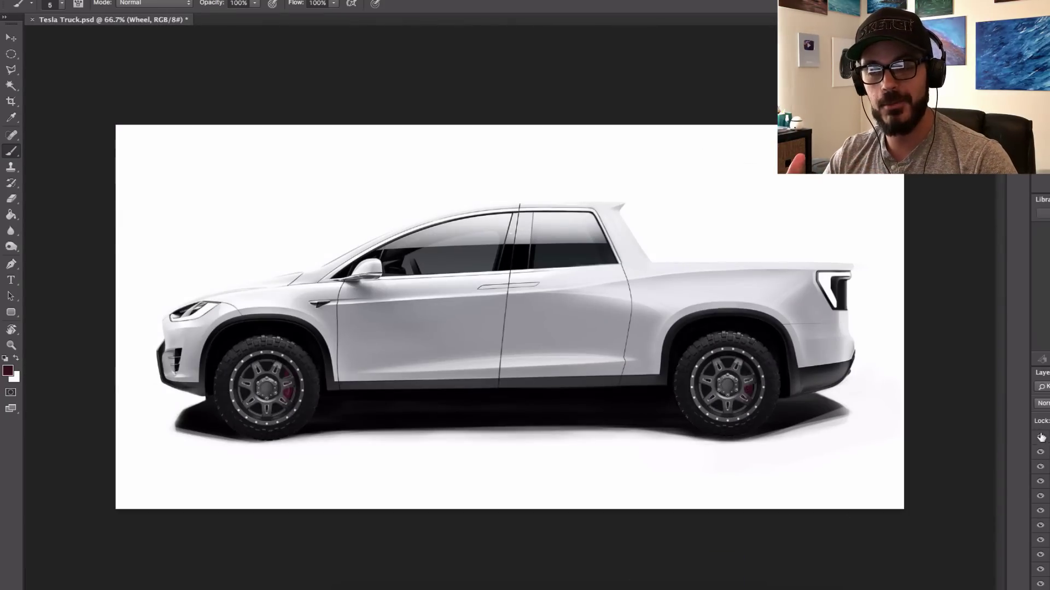
# Step: Hide the two off-road wheel layers to bring back the original wheels
pyautogui.moveTo(1040, 437); pyautogui.dragTo(1040, 452)
pyautogui.click(1046, 466)
pyautogui.press('e')
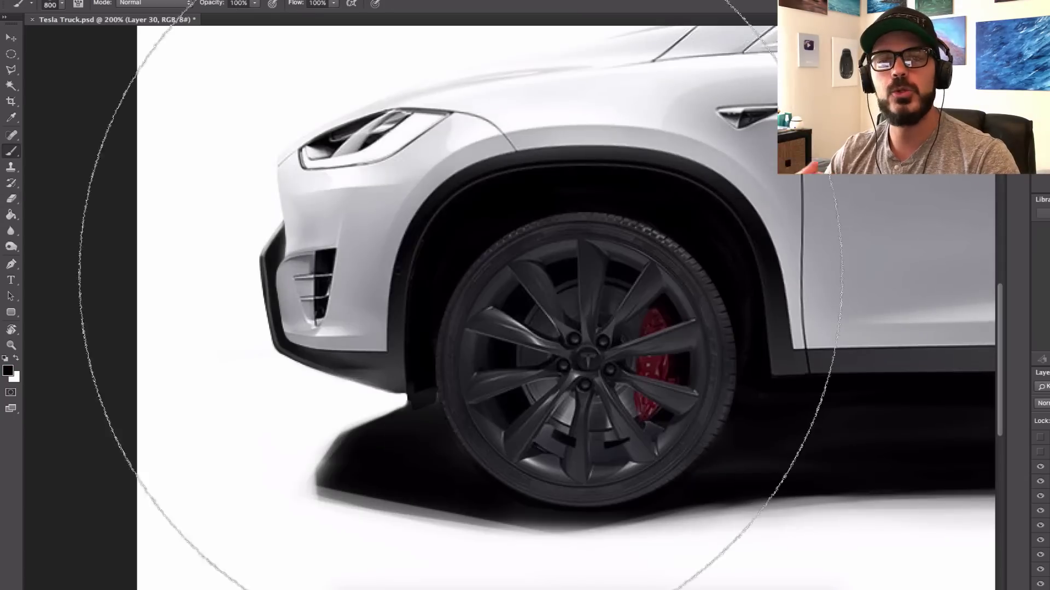
# Step: Paint a large black air intake over the front bumper vent and shape its edges with the eraser
pyautogui.moveTo(307, 246); pyautogui.dragTo(339, 317)
pyautogui.moveTo(405, 230); pyautogui.dragTo(367, 342)
pyautogui.moveTo(306, 201); pyautogui.dragTo(402, 198)
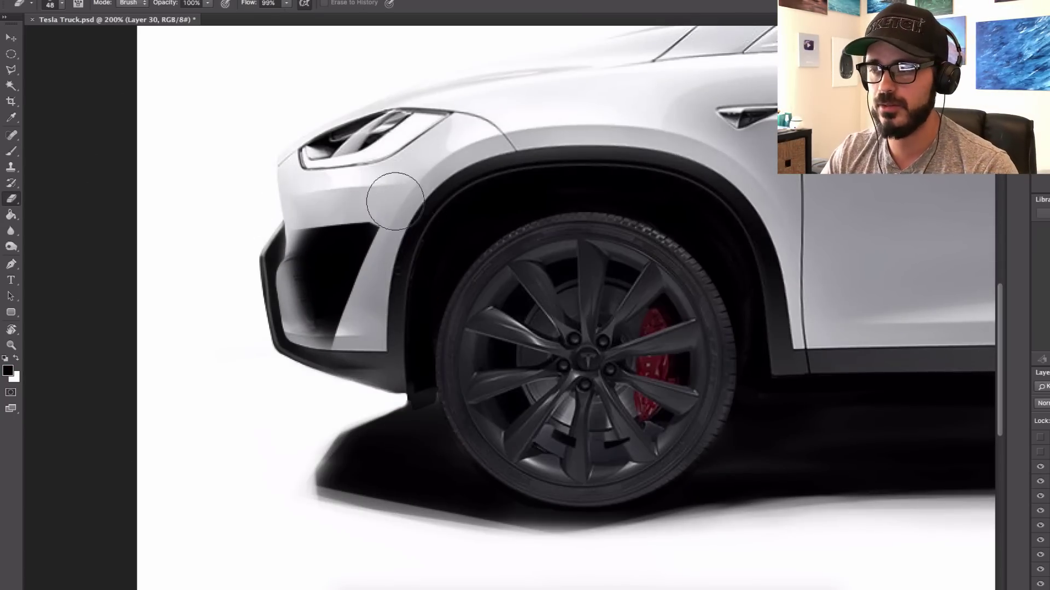
pyautogui.moveTo(317, 356); pyautogui.dragTo(367, 344)
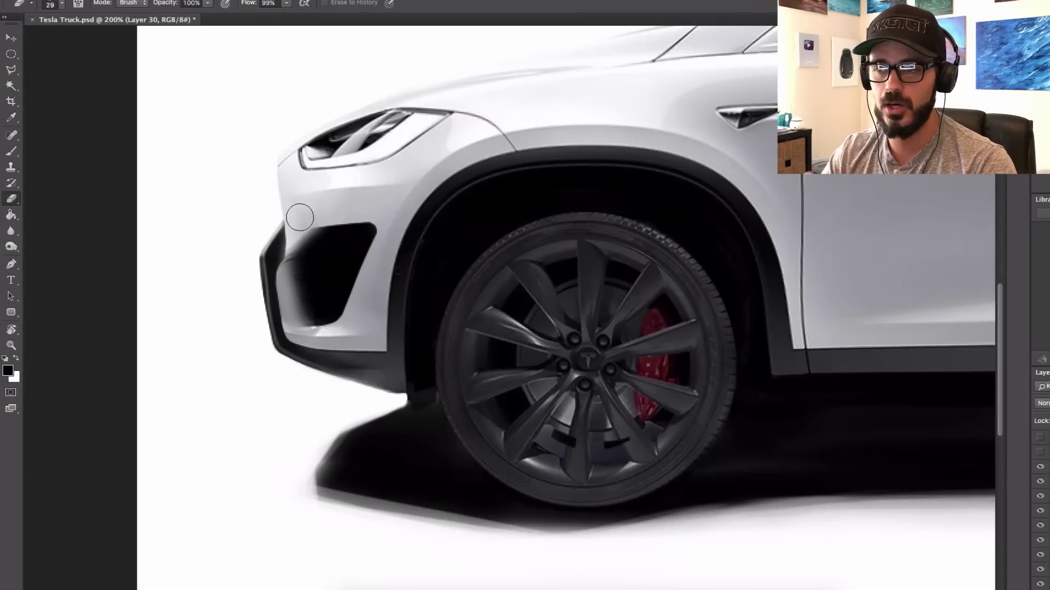
# Step: Fade the air intake's front side with the eraser and cover the old vent details with sampled grey
pyautogui.moveTo(294, 277); pyautogui.dragTo(324, 277)
pyautogui.moveTo(298, 288); pyautogui.dragTo(326, 288)
pyautogui.moveTo(300, 299); pyautogui.dragTo(328, 299)
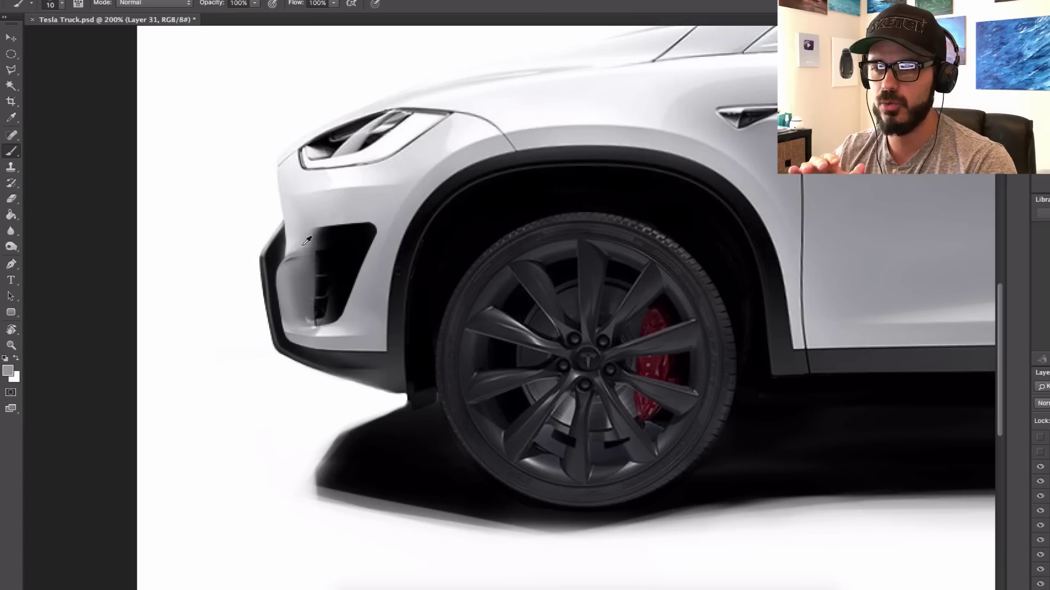
pyautogui.moveTo(293, 257)
pyautogui.mouseDown()
pyautogui.moveTo(312, 305)
pyautogui.moveTo(290, 328)
pyautogui.moveTo(298, 342)
pyautogui.mouseUp()
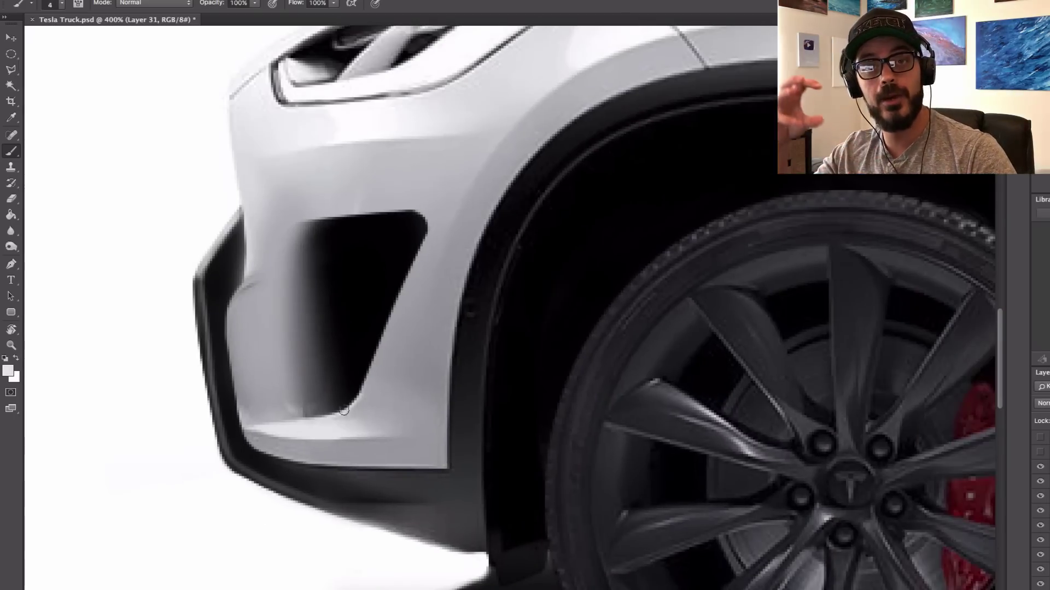
# Step: Brush a light highlight along the intake's rear edge and touch up its upper edge with a sampled colour
pyautogui.moveTo(345, 411)
pyautogui.mouseDown()
pyautogui.moveTo(436, 216)
pyautogui.moveTo(428, 246)
pyautogui.mouseUp()
pyautogui.keyDown('alt'); pyautogui.click(399, 227); pyautogui.keyUp('alt')
pyautogui.moveTo(302, 220); pyautogui.dragTo(424, 209)
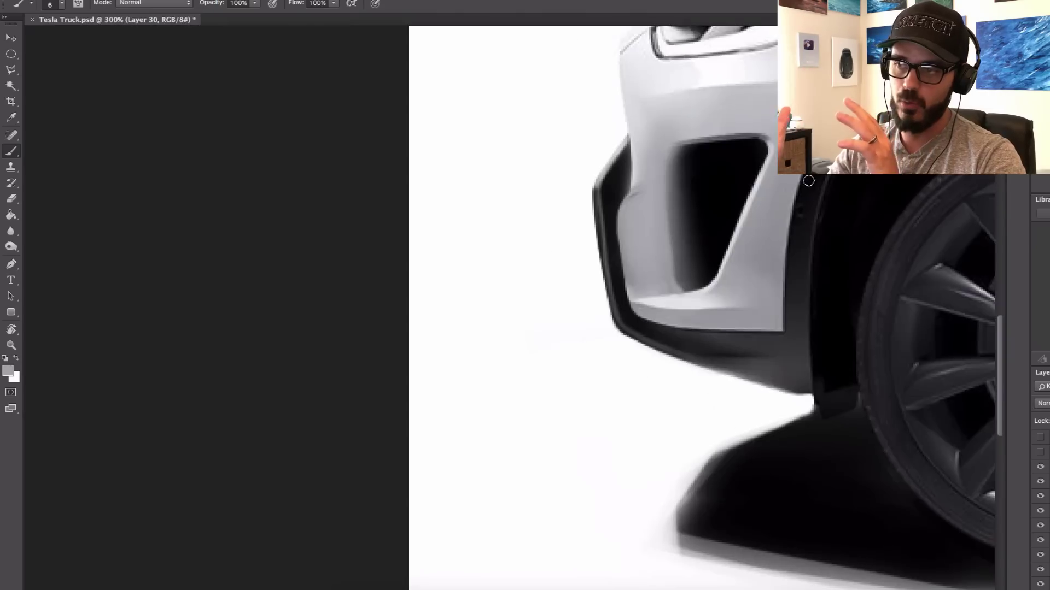
pyautogui.rightClick(781, 167)
pyautogui.press('Escape')
# Step: Add a white light bar across the upper part of the front intake, trimming and touching up its edges
pyautogui.press('e')
pyautogui.moveTo(618, 167)
pyautogui.mouseDown()
pyautogui.moveTo(611, 155)
pyautogui.moveTo(765, 107)
pyautogui.mouseUp()
pyautogui.rightClick(617, 165)
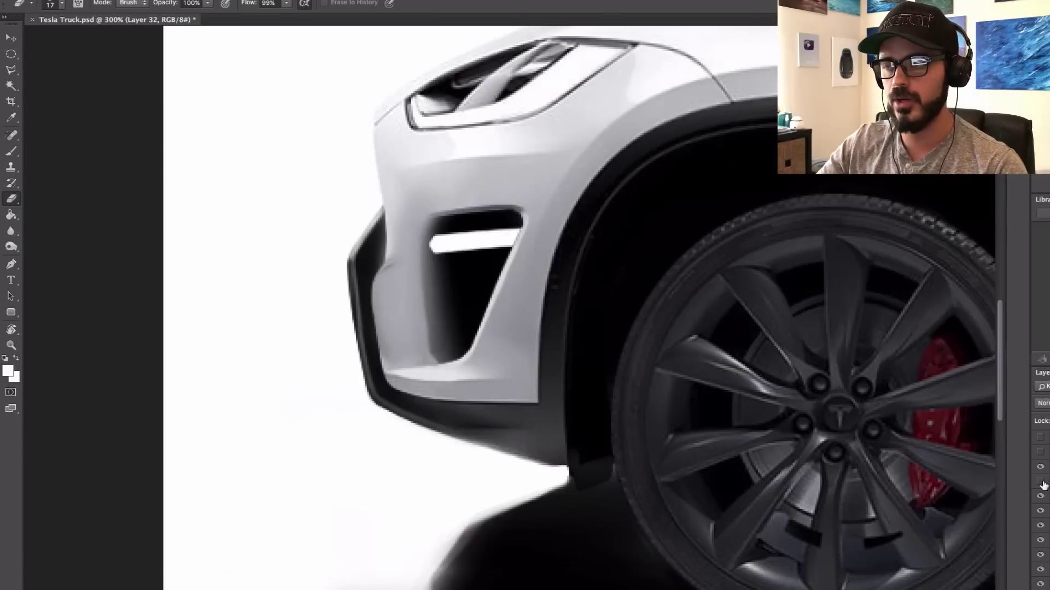
pyautogui.rightClick(382, 224)
pyautogui.press('Escape')
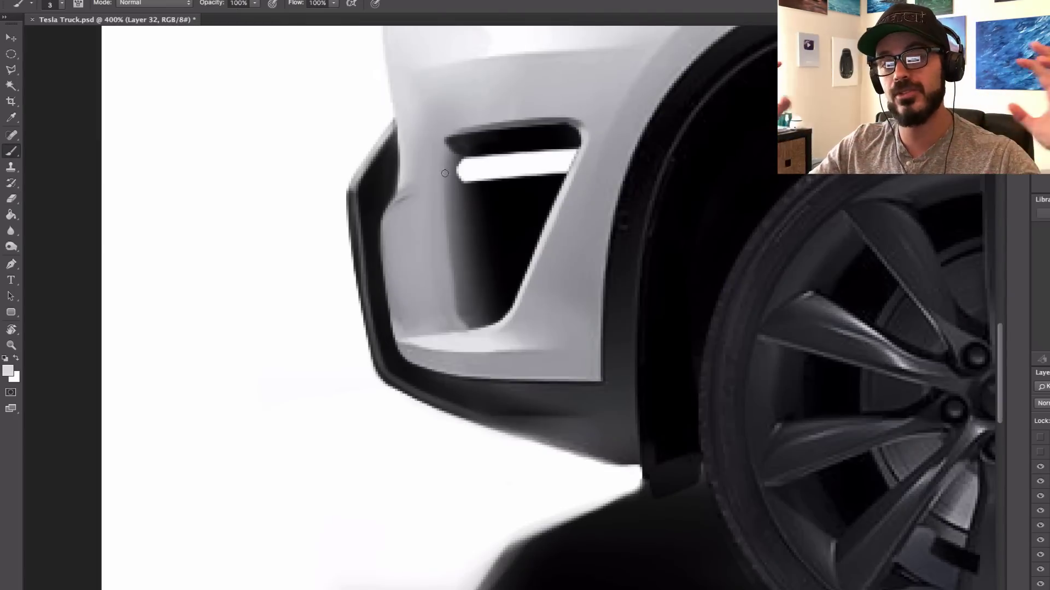
pyautogui.moveTo(438, 169); pyautogui.dragTo(443, 168)
# Step: Paint three thin grey slats across the front intake below the white light bar
pyautogui.keyDown('alt'); pyautogui.click(492, 252); pyautogui.keyUp('alt')
pyautogui.keyDown('alt'); pyautogui.click(492, 252); pyautogui.keyUp('alt')
pyautogui.keyDown('alt'); pyautogui.click(492, 252); pyautogui.keyUp('alt')
pyautogui.keyDown('super'); pyautogui.click(521, 211); pyautogui.keyUp('super')
pyautogui.keyDown('super'); pyautogui.click(520, 211); pyautogui.keyUp('super')
pyautogui.keyDown('super'); pyautogui.click(521, 211); pyautogui.keyUp('super')
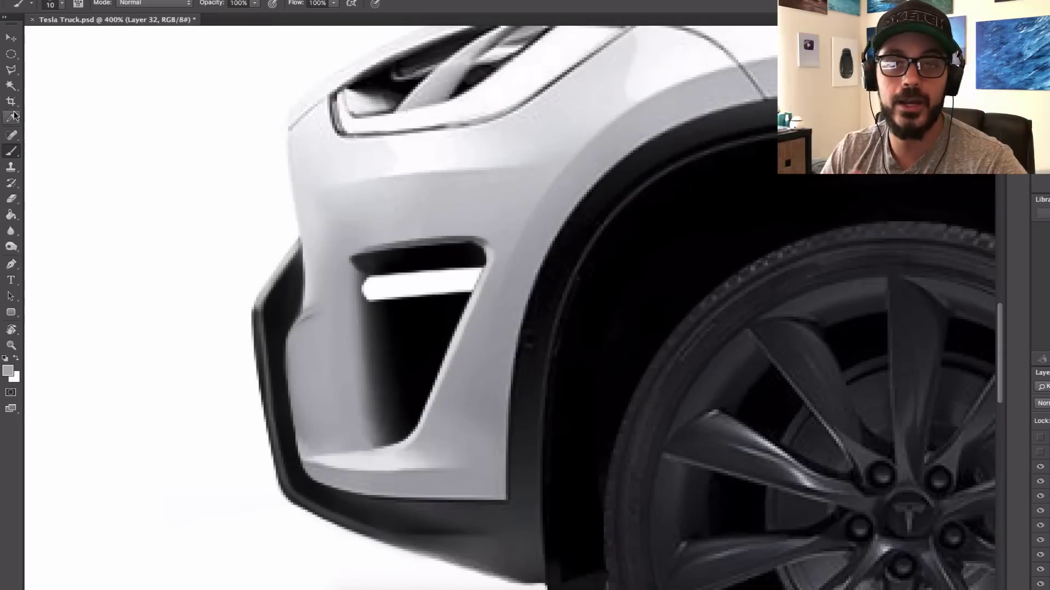
pyautogui.moveTo(373, 377); pyautogui.dragTo(444, 372)
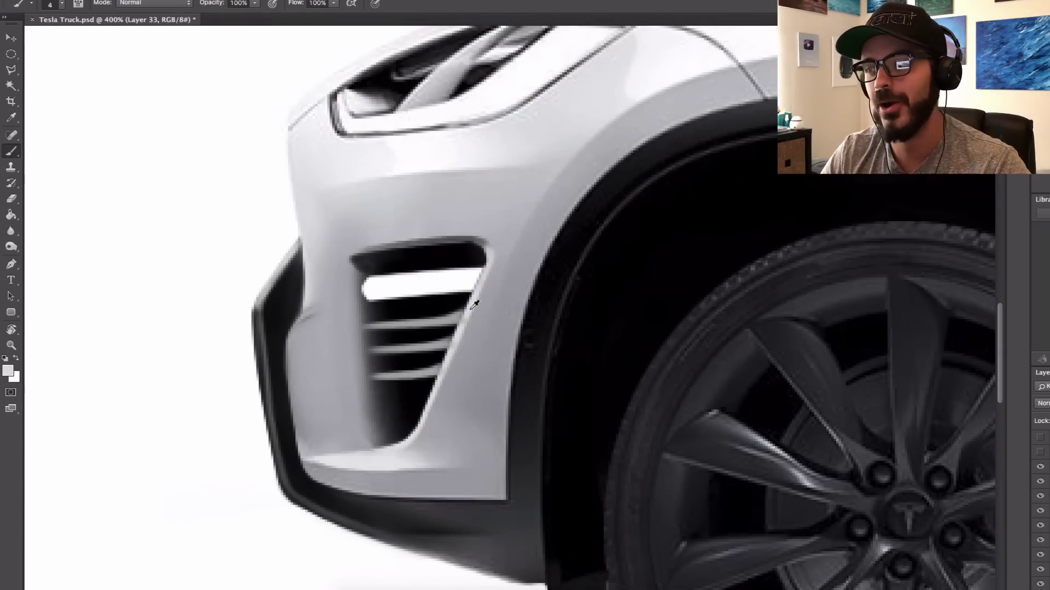
pyautogui.keyDown('super'); pyautogui.click(382, 348); pyautogui.keyUp('super')
pyautogui.keyDown('super'); pyautogui.click(383, 348); pyautogui.keyUp('super')
pyautogui.keyDown('alt'); pyautogui.click(376, 380); pyautogui.keyUp('alt')
# Step: Examine the reworked front bumper up close and against the whole truck
pyautogui.keyDown('alt'); pyautogui.click(586, 330); pyautogui.keyUp('alt')
pyautogui.keyDown('alt'); pyautogui.click(586, 330); pyautogui.keyUp('alt')
pyautogui.keyDown('alt'); pyautogui.click(586, 330); pyautogui.keyUp('alt')
pyautogui.keyDown('alt'); pyautogui.click(586, 330); pyautogui.keyUp('alt')
pyautogui.keyDown('alt'); pyautogui.click(586, 336); pyautogui.keyUp('alt')
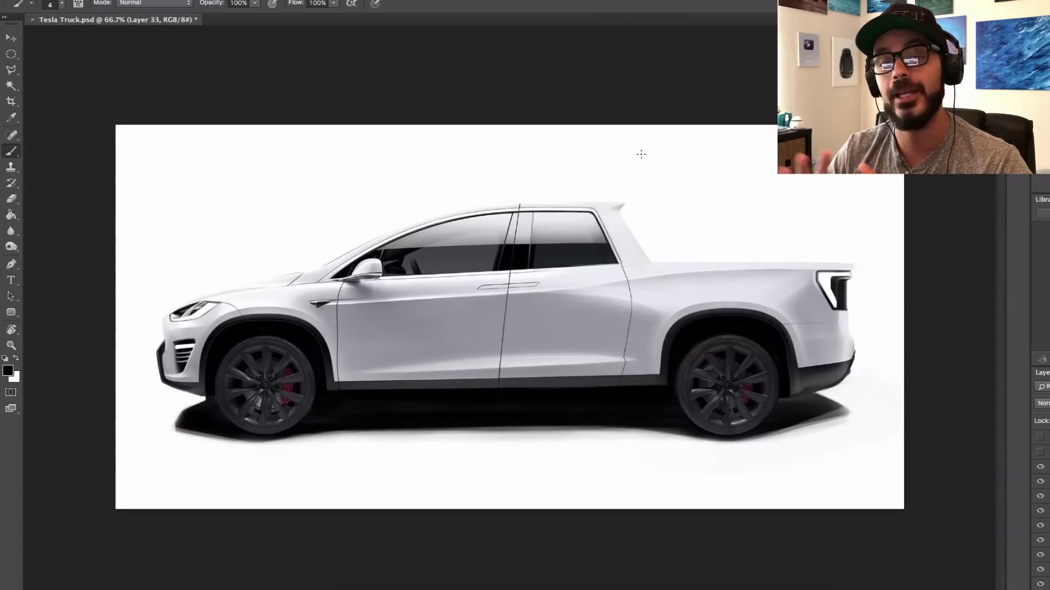
pyautogui.keyDown('super'); pyautogui.click(188, 336); pyautogui.keyUp('super')
pyautogui.keyDown('super'); pyautogui.click(188, 336); pyautogui.keyUp('super')
pyautogui.keyDown('super'); pyautogui.click(187, 336); pyautogui.keyUp('super')
pyautogui.keyDown('super'); pyautogui.click(187, 337); pyautogui.keyUp('super')
pyautogui.keyDown('super'); pyautogui.click(187, 337); pyautogui.keyUp('super')
pyautogui.moveTo(188, 336); pyautogui.dragTo(787, 296)
pyautogui.keyDown('alt'); pyautogui.click(756, 236); pyautogui.keyUp('alt')
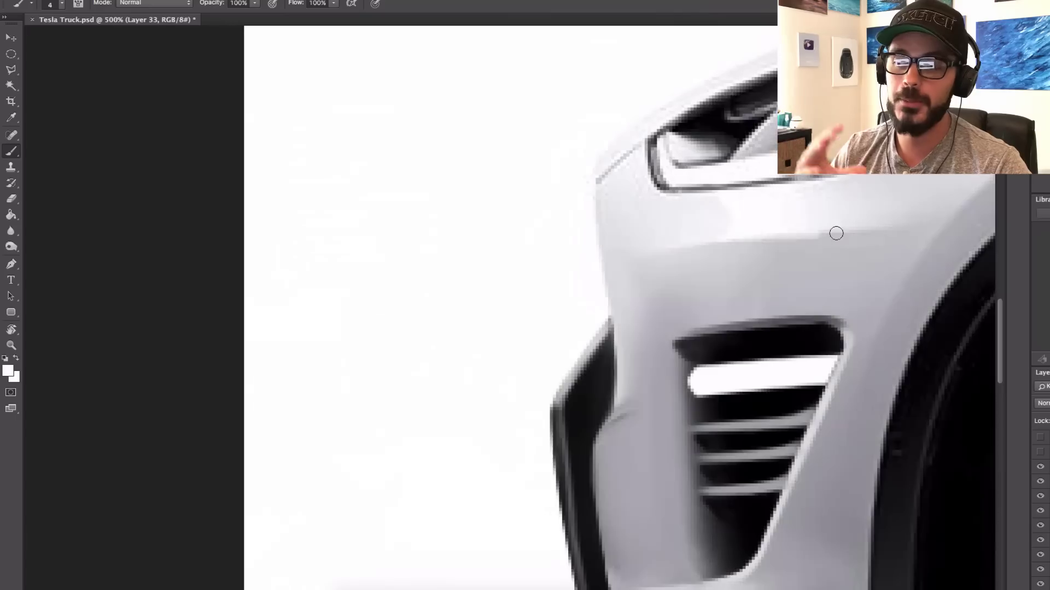
pyautogui.keyDown('alt'); pyautogui.click(765, 262); pyautogui.keyUp('alt')
pyautogui.keyDown('alt'); pyautogui.click(757, 277); pyautogui.keyUp('alt')
pyautogui.keyDown('alt'); pyautogui.click(757, 276); pyautogui.keyUp('alt')
pyautogui.keyDown('alt'); pyautogui.click(757, 277); pyautogui.keyUp('alt')
# Step: Touch up the front bumper's outer edge and the highlight crease above the intake with a 4 px white brush
pyautogui.keyDown('super'); pyautogui.click(143, 348); pyautogui.keyUp('super')
pyautogui.keyDown('super'); pyautogui.click(144, 348); pyautogui.keyUp('super')
pyautogui.keyDown('super'); pyautogui.click(143, 348); pyautogui.keyUp('super')
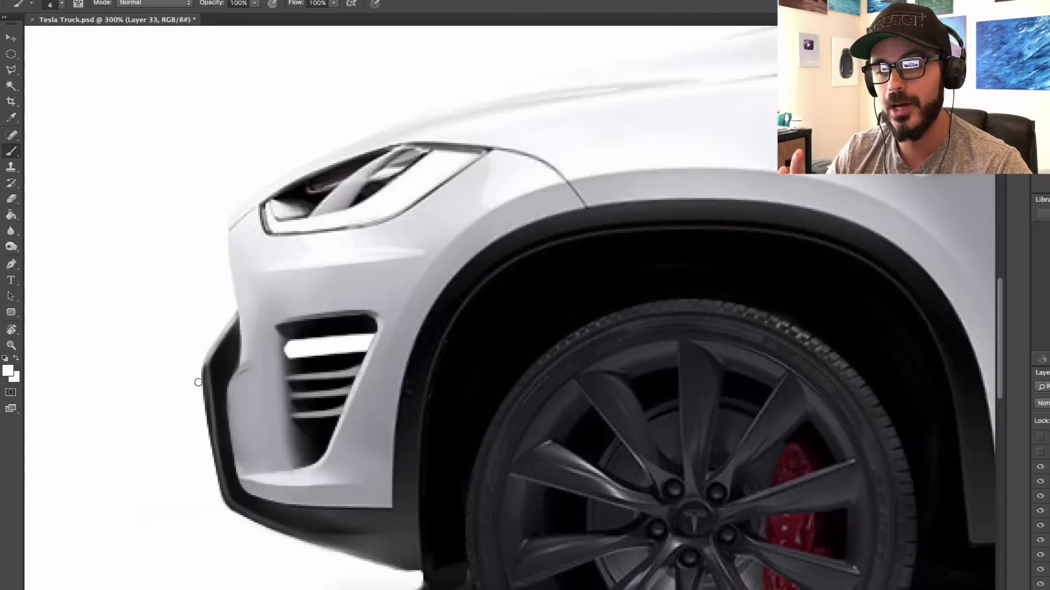
pyautogui.moveTo(199, 395); pyautogui.dragTo(403, 305)
pyautogui.moveTo(418, 258); pyautogui.dragTo(414, 289)
pyautogui.keyDown('alt'); pyautogui.click(487, 201); pyautogui.keyUp('alt')
pyautogui.keyDown('alt'); pyautogui.click(487, 202); pyautogui.keyUp('alt')
pyautogui.keyDown('alt'); pyautogui.click(487, 202); pyautogui.keyUp('alt')
# Step: Extend the light border around the tail light along its lower edge with the 4 px brush
pyautogui.keyDown('super'); pyautogui.click(855, 305); pyautogui.keyUp('super')
pyautogui.keyDown('super'); pyautogui.click(855, 304); pyautogui.keyUp('super')
pyautogui.keyDown('super'); pyautogui.click(855, 304); pyautogui.keyUp('super')
pyautogui.moveTo(855, 305); pyautogui.dragTo(566, 208)
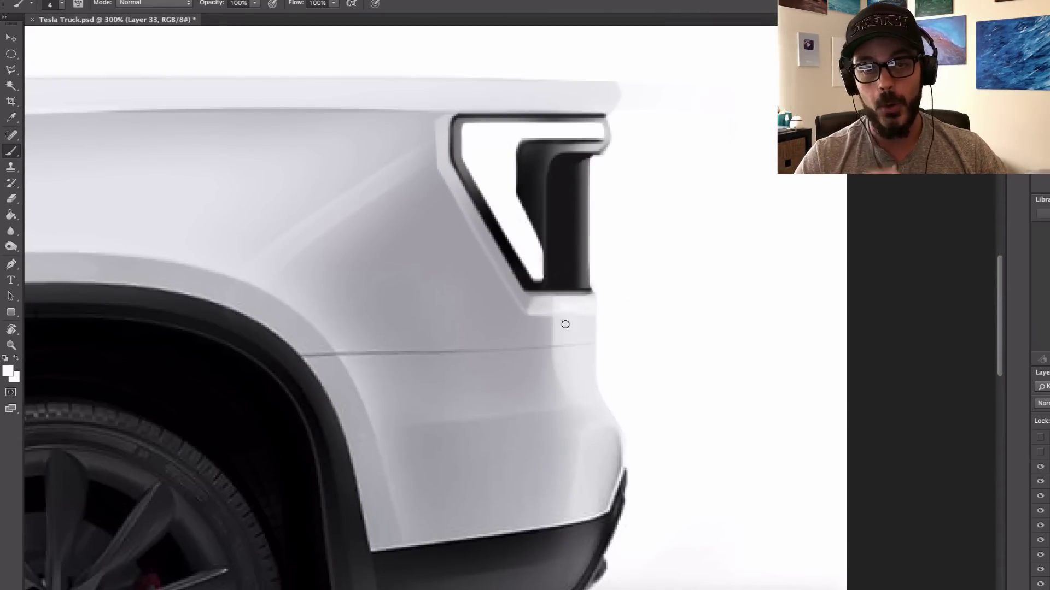
pyautogui.scroll(-5, 600, 313)
# Step: Sketch a red arrow and handwritten note pointing at the bed rail's rear end, then erase them
pyautogui.scroll(3, 600, 314)
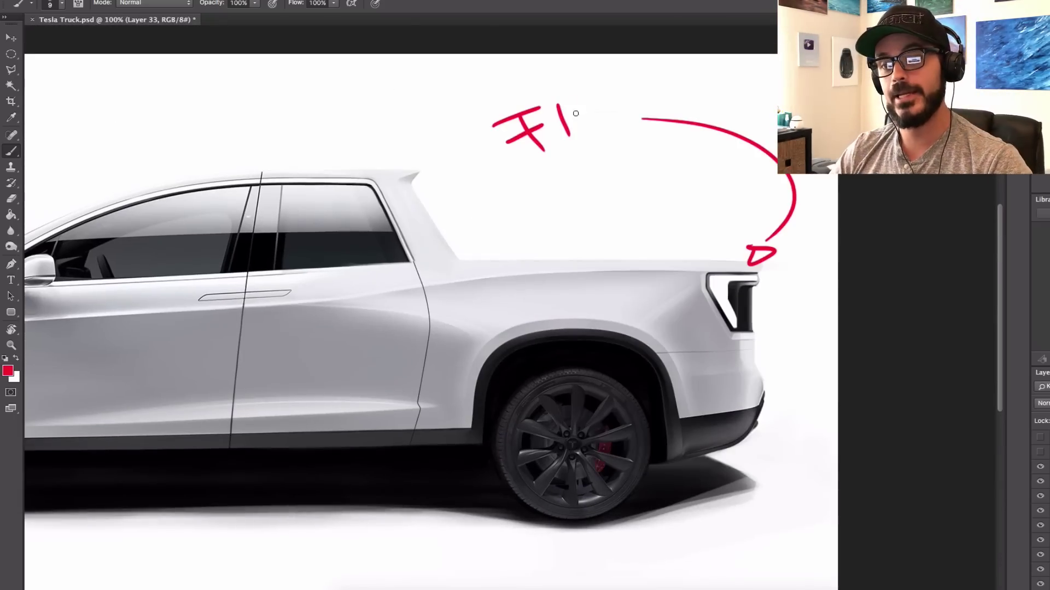
pyautogui.moveTo(584, 104); pyautogui.dragTo(581, 129)
pyautogui.moveTo(616, 98); pyautogui.dragTo(615, 99)
pyautogui.moveTo(622, 148); pyautogui.dragTo(623, 149)
pyautogui.moveTo(600, 208); pyautogui.dragTo(640, 204)
pyautogui.press('e')
pyautogui.moveTo(525, 125)
pyautogui.mouseDown()
pyautogui.moveTo(620, 199)
pyautogui.moveTo(760, 255)
pyautogui.mouseUp()
pyautogui.press('super+minus')
pyautogui.press('super+minus')
pyautogui.press('b')
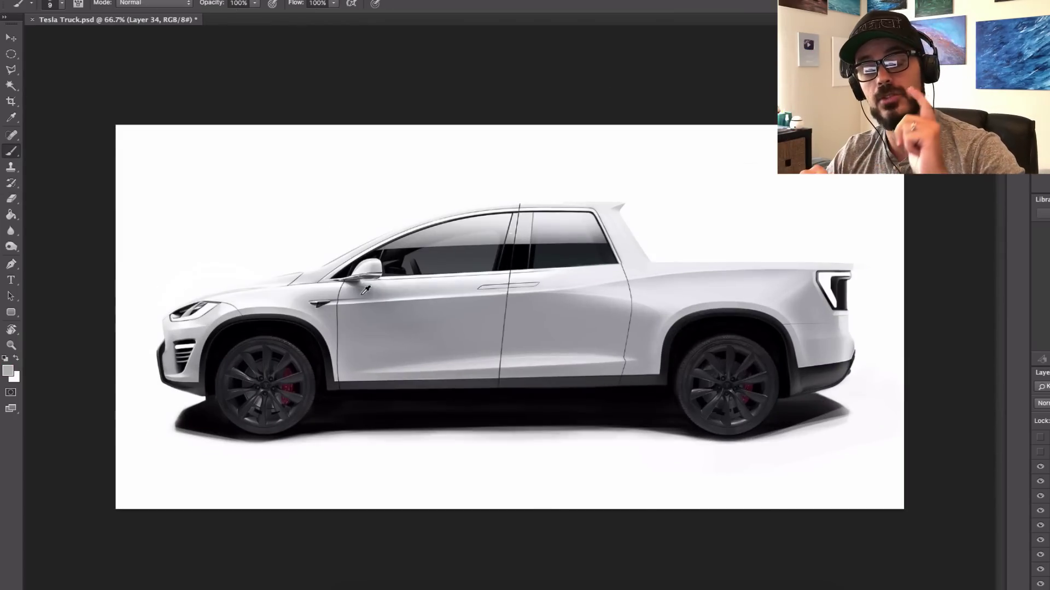
# Step: Paint soft shading on the doors with body tones, try a stroke across the sill and undo that stroke
pyautogui.rightClick(476, 251)
pyautogui.press('Return')
pyautogui.rightClick(541, 306)
pyautogui.press('Return')
pyautogui.moveTo(547, 298); pyautogui.dragTo(675, 324)
pyautogui.keyDown('alt'); pyautogui.click(602, 382); pyautogui.keyUp('alt')
pyautogui.rightClick(649, 360)
pyautogui.press('Return')
pyautogui.moveTo(397, 379); pyautogui.dragTo(429, 431)
pyautogui.rightClick(586, 361)
pyautogui.press('Return')
pyautogui.press('super+z')
# Step: Try a soft horizontal shading band across the doors in a sampled body tone, undo it, and set the eraser to 79 px with 0% hardness
pyautogui.rightClick(643, 328)
pyautogui.press('Return')
pyautogui.keyDown('alt'); pyautogui.click(639, 350); pyautogui.keyUp('alt')
pyautogui.moveTo(410, 333); pyautogui.dragTo(714, 335)
pyautogui.press('super+z')
pyautogui.rightClick(603, 328)
pyautogui.press('Return')
pyautogui.press('e')
pyautogui.rightClick(667, 251)
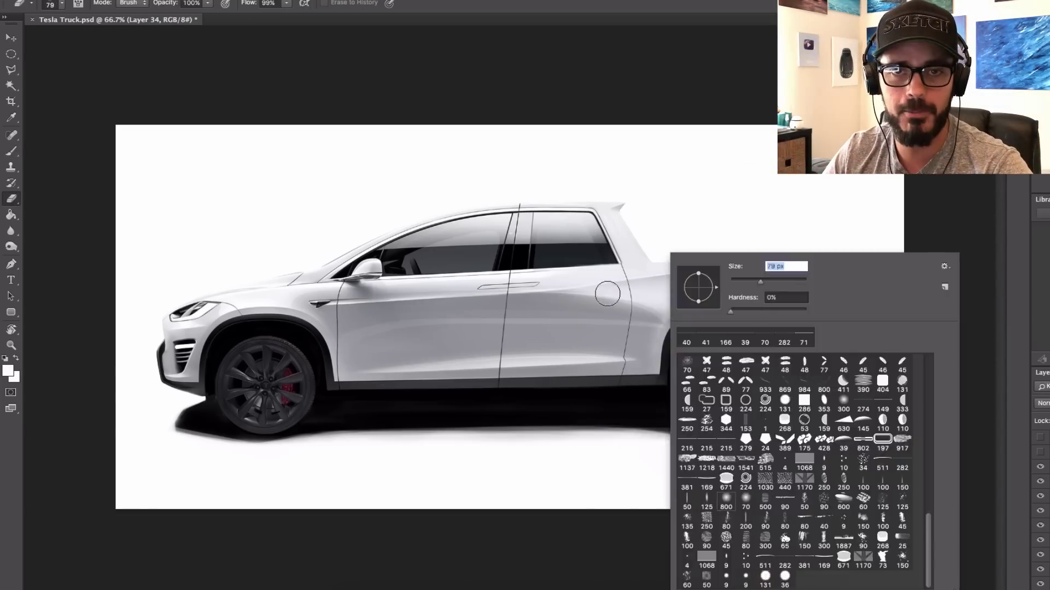
pyautogui.press('Return')
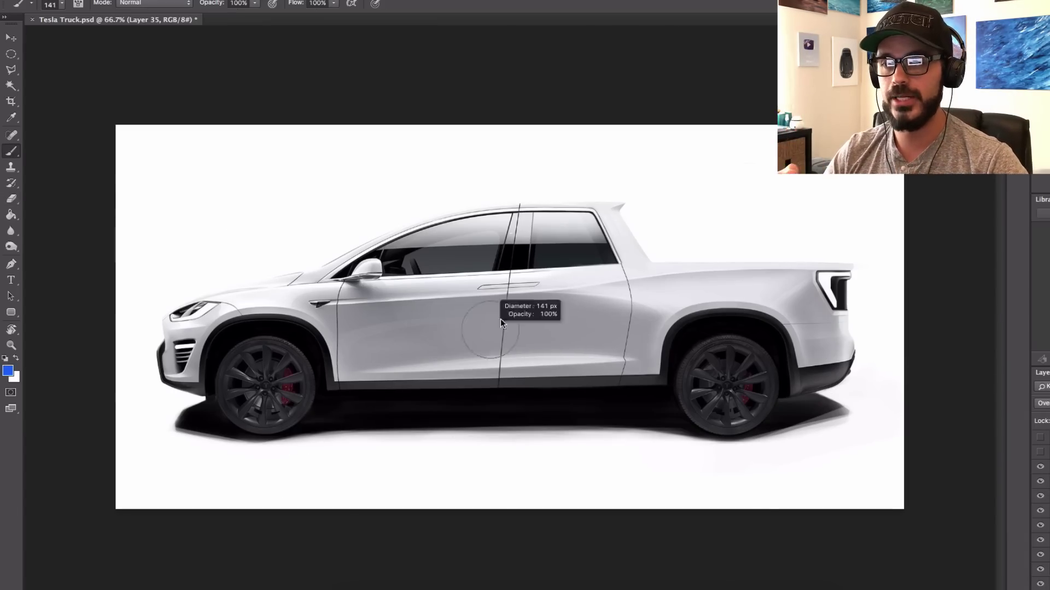
# Step: Brush a soft blue tint over the doors on an Overlay layer with a 141 px brush, then reduce the brush size
pyautogui.moveTo(492, 350); pyautogui.dragTo(547, 350)
pyautogui.press('[')
pyautogui.press('[')
pyautogui.press('[')
pyautogui.press('[')
pyautogui.press('[')
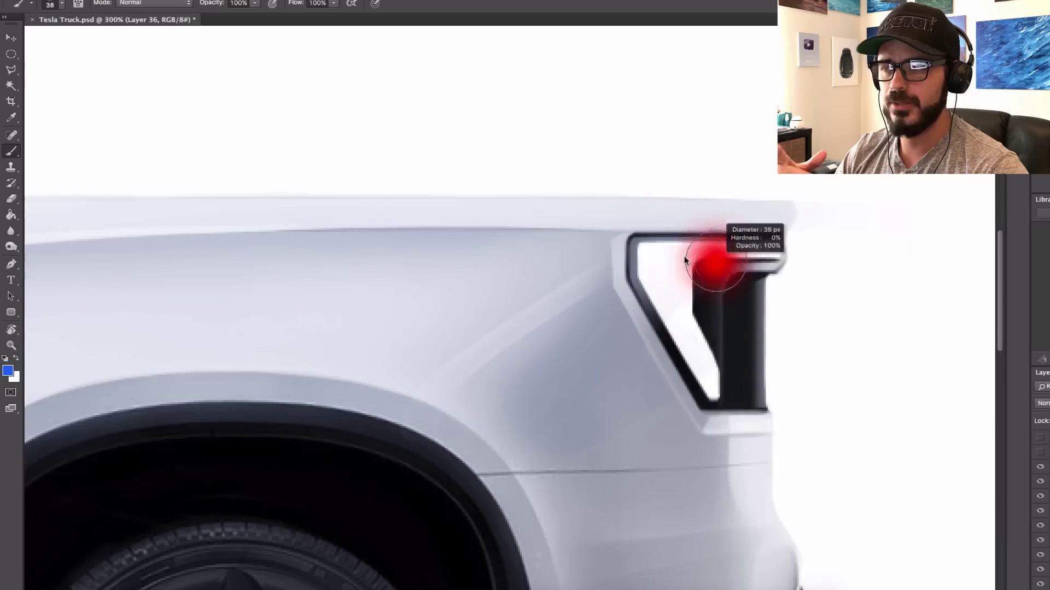
# Step: Paint the tail light's angled shape solid white with a 12 px brush and add a red glow around its edges on a separate layer
pyautogui.moveTo(684, 256); pyautogui.dragTo(670, 256)
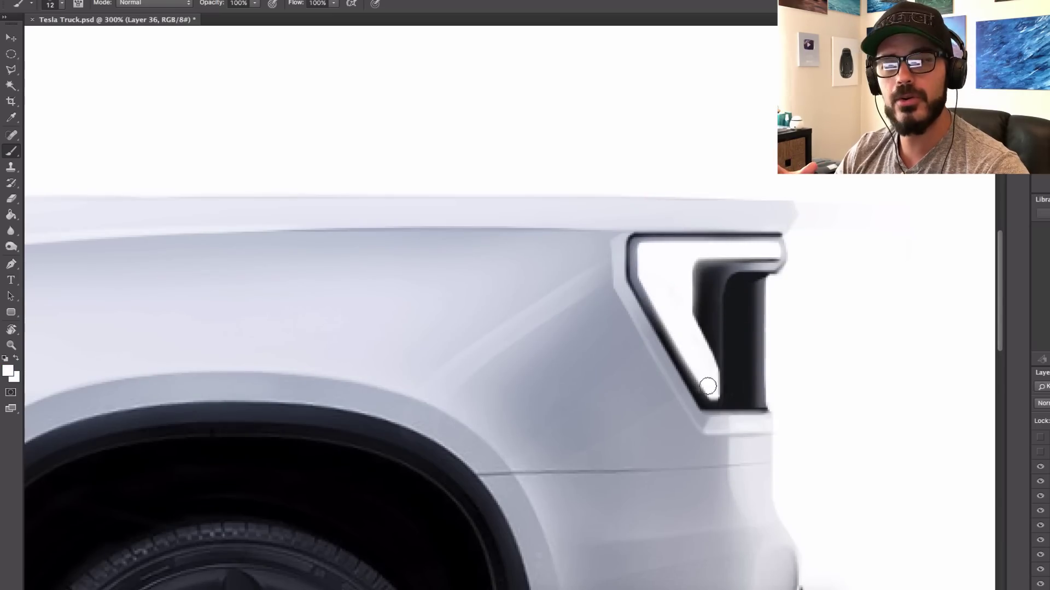
pyautogui.moveTo(712, 395)
pyautogui.mouseDown()
pyautogui.moveTo(678, 276)
pyautogui.moveTo(687, 255)
pyautogui.moveTo(679, 330)
pyautogui.mouseUp()
pyautogui.click(1043, 403)
pyautogui.click(8, 371)
pyautogui.click(8, 371)
pyautogui.moveTo(645, 248); pyautogui.dragTo(744, 248)
pyautogui.press('e')
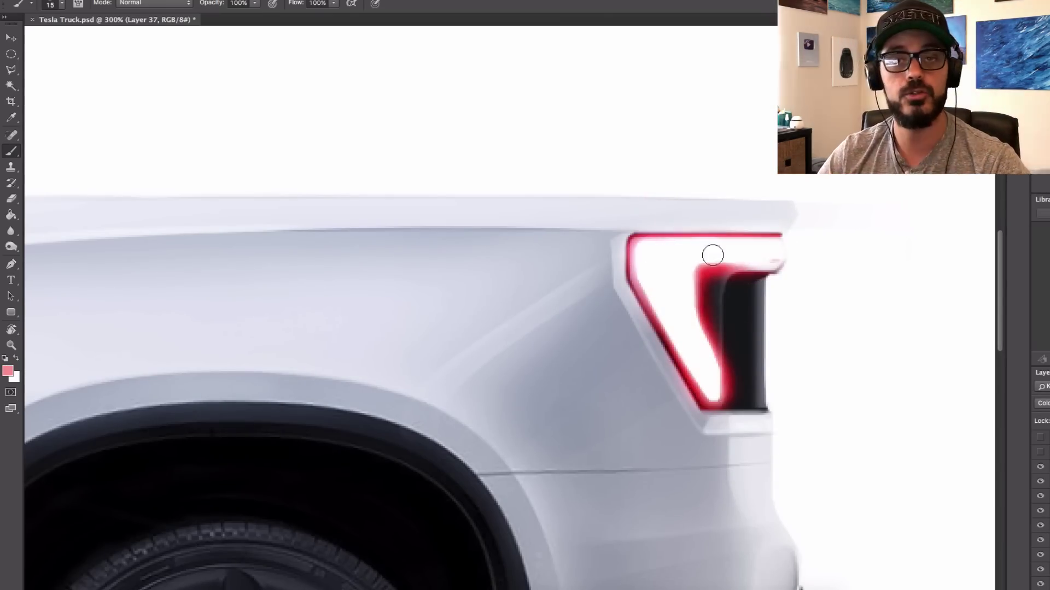
# Step: Strengthen the red glow along the tail light's inner upper edge with a 6 px brush in a sampled dark red
pyautogui.press('super+minus')
pyautogui.press('super+equal')
pyautogui.click(11, 151)
pyautogui.keyDown('alt'); pyautogui.click(690, 284); pyautogui.keyUp('alt')
pyautogui.rightClick(795, 246)
pyautogui.moveTo(690, 285); pyautogui.dragTo(743, 284)
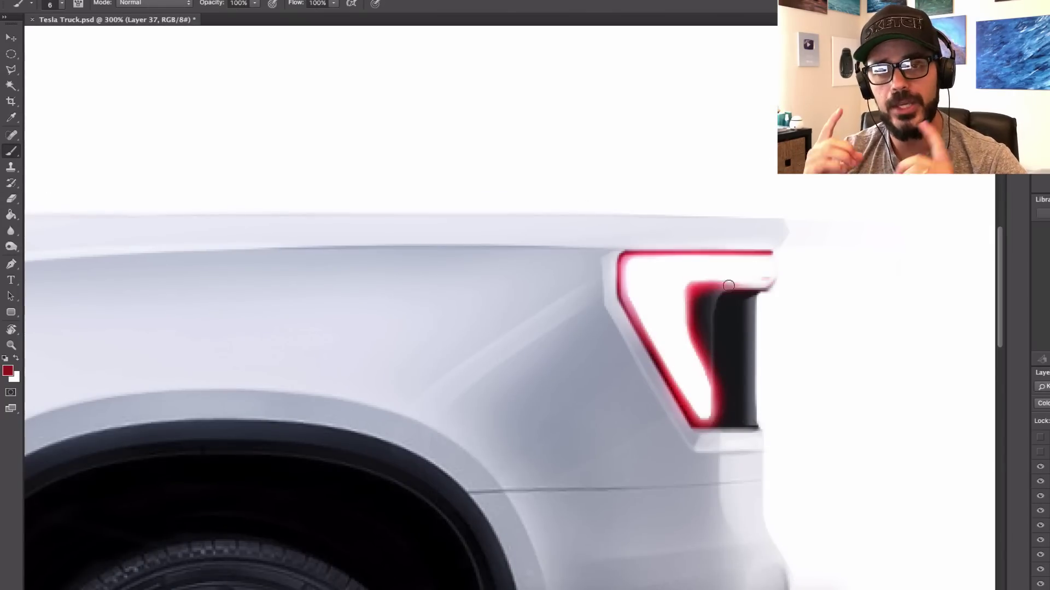